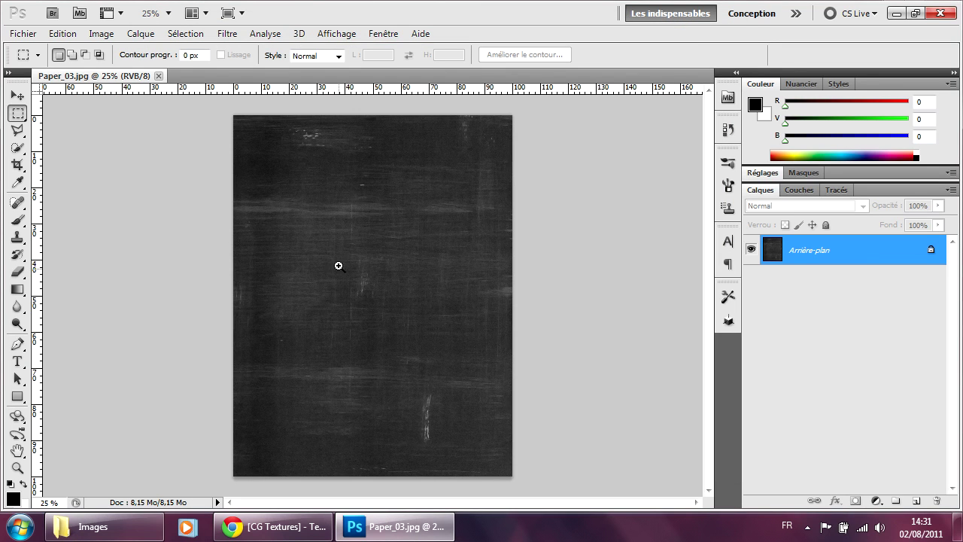
# Switch to Chrome and view the Books textures in the Paper category of CG Textures.
pyautogui.hotkey('ctrl', '+')
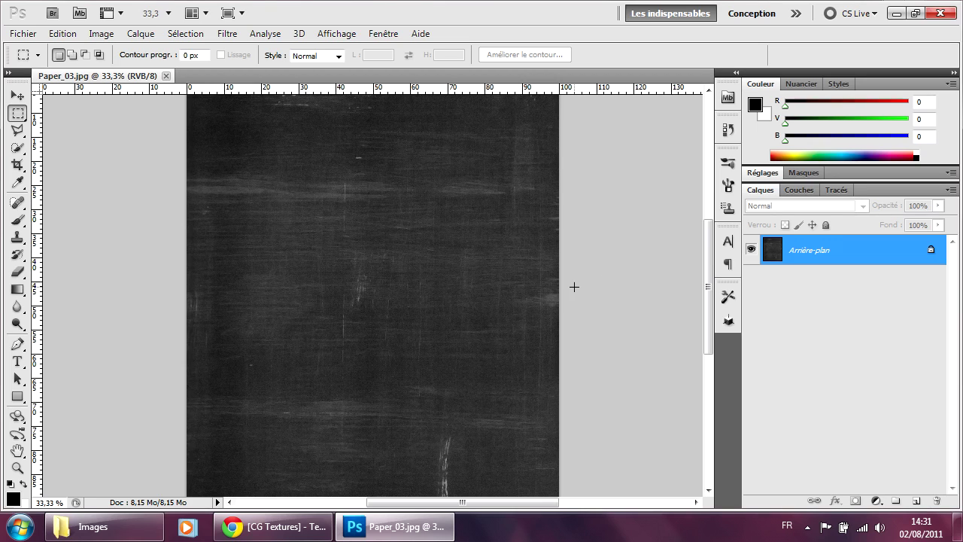
pyautogui.click(281, 529)
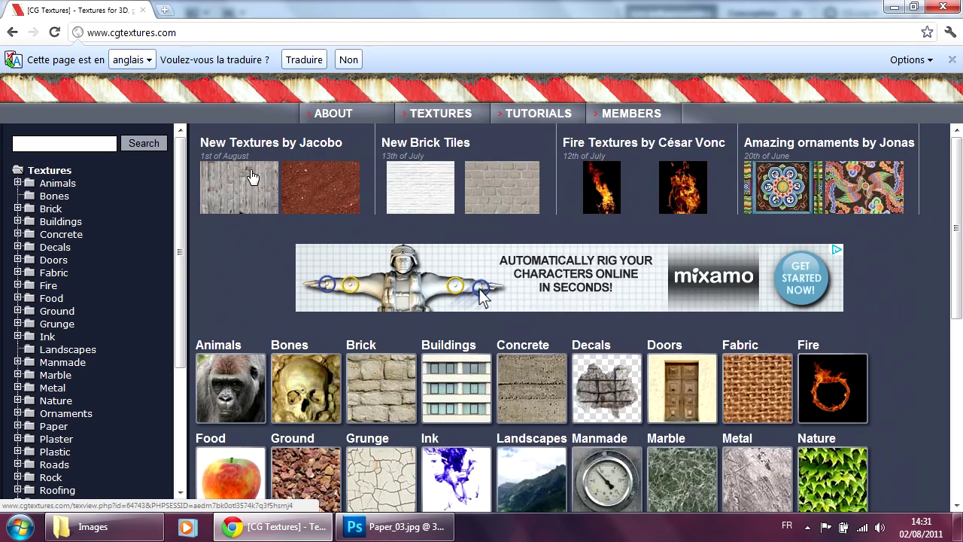
pyautogui.moveTo(267, 175)
pyautogui.moveTo(961, 190); pyautogui.dragTo(961, 242)
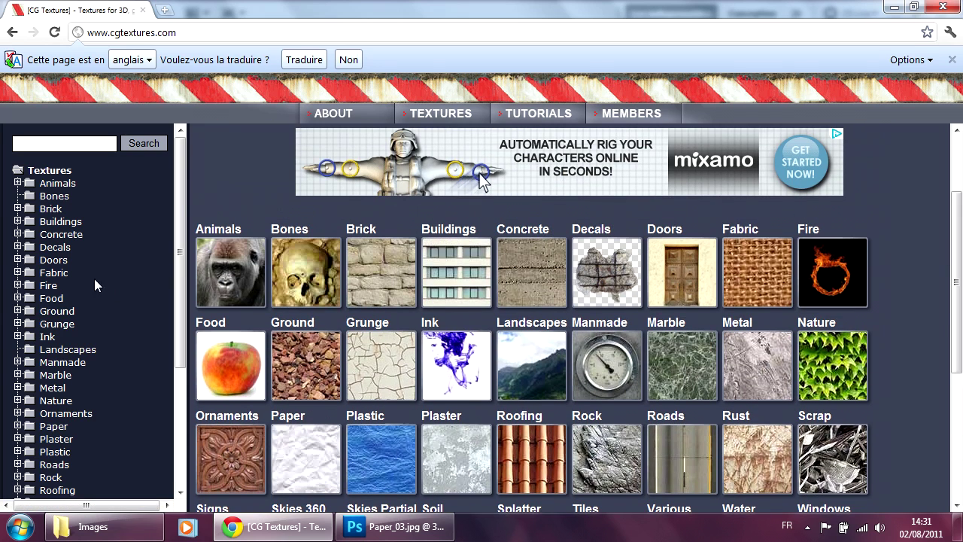
pyautogui.moveTo(182, 248); pyautogui.dragTo(171, 336)
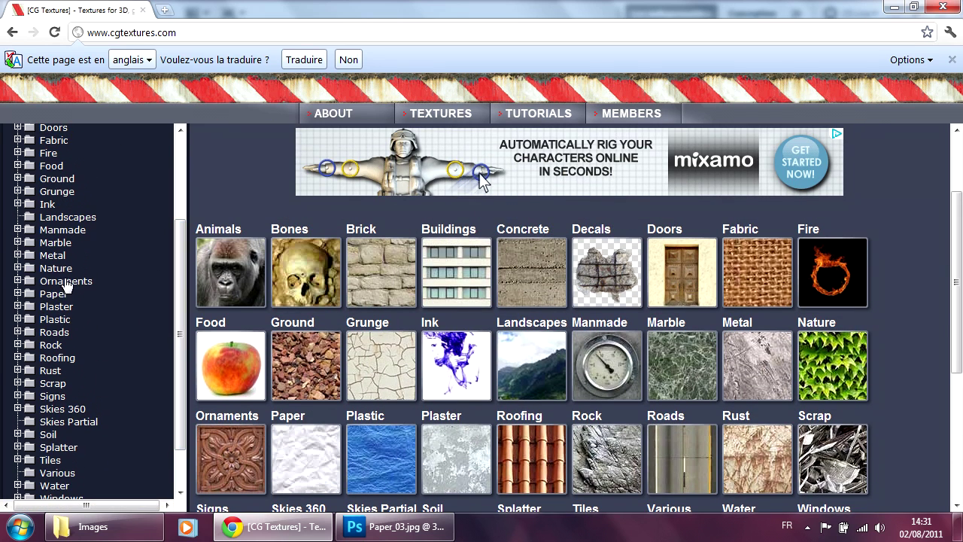
pyautogui.click(18, 293)
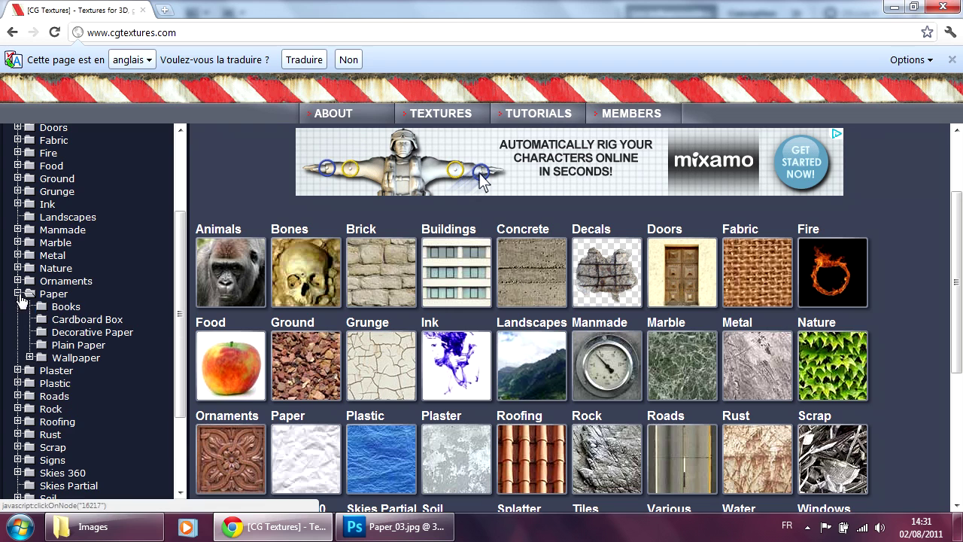
pyautogui.click(64, 311)
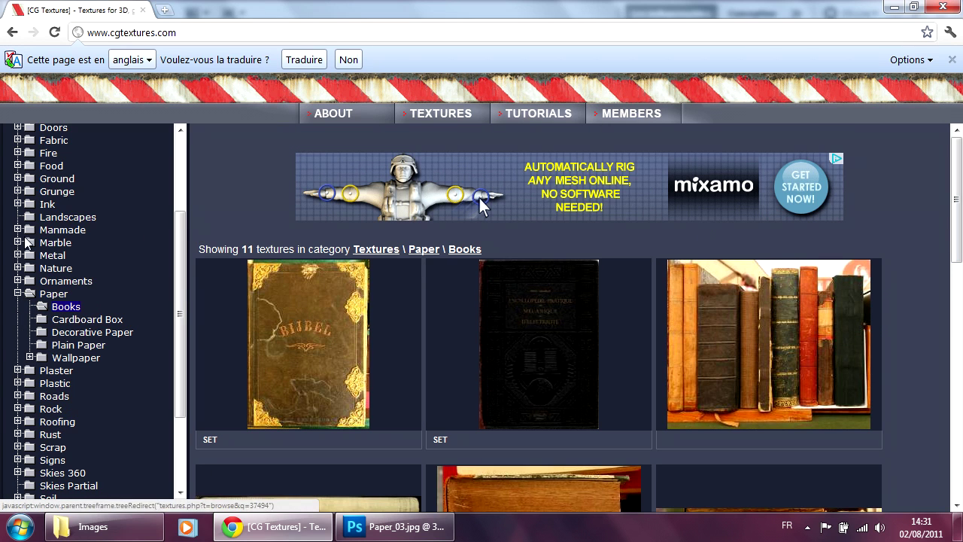
# Browse the Metal category on CG Textures and look through its Bare metal textures.
pyautogui.click(18, 255)
pyautogui.click(52, 255)
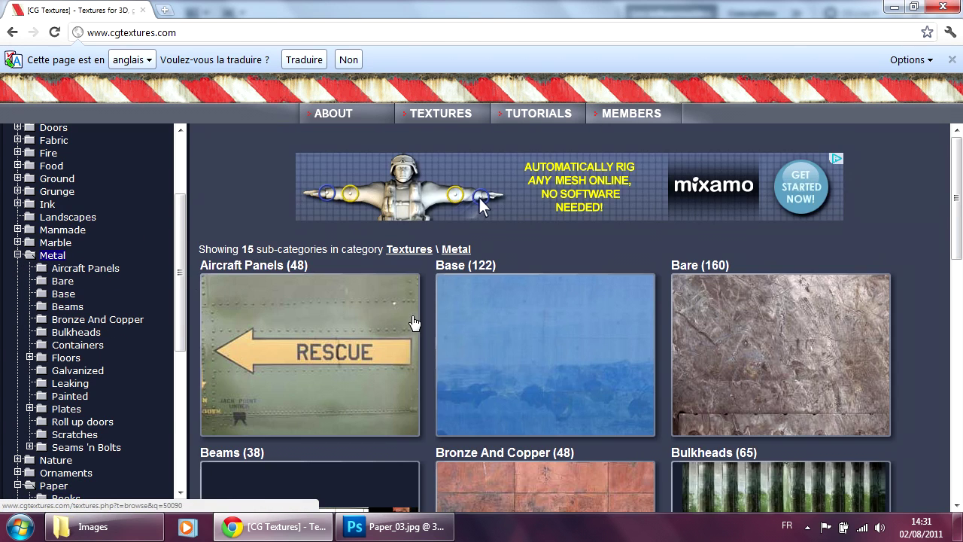
pyautogui.moveTo(958, 240); pyautogui.dragTo(959, 346)
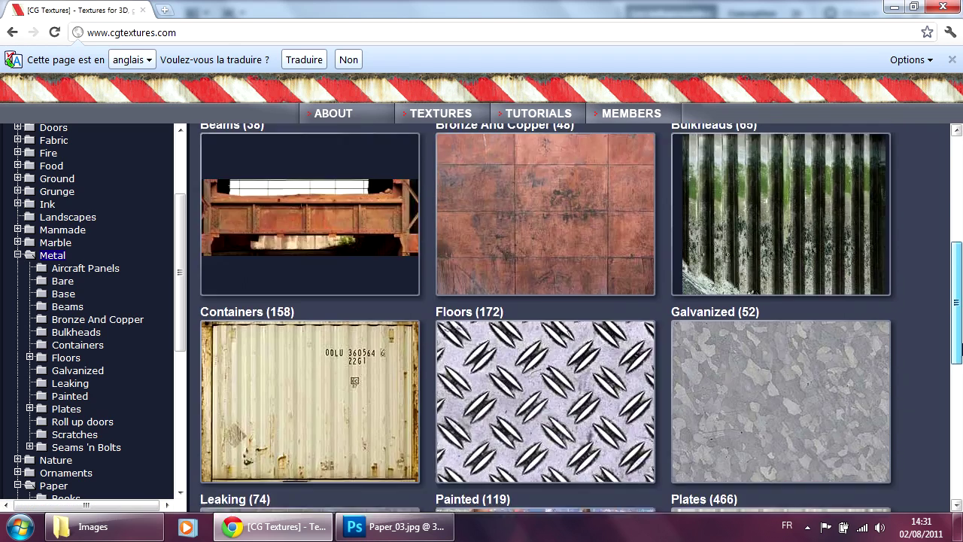
pyautogui.scroll(5, 801, 338)
pyautogui.click(802, 338)
pyautogui.moveTo(960, 181); pyautogui.dragTo(960, 466)
pyautogui.click(508, 456)
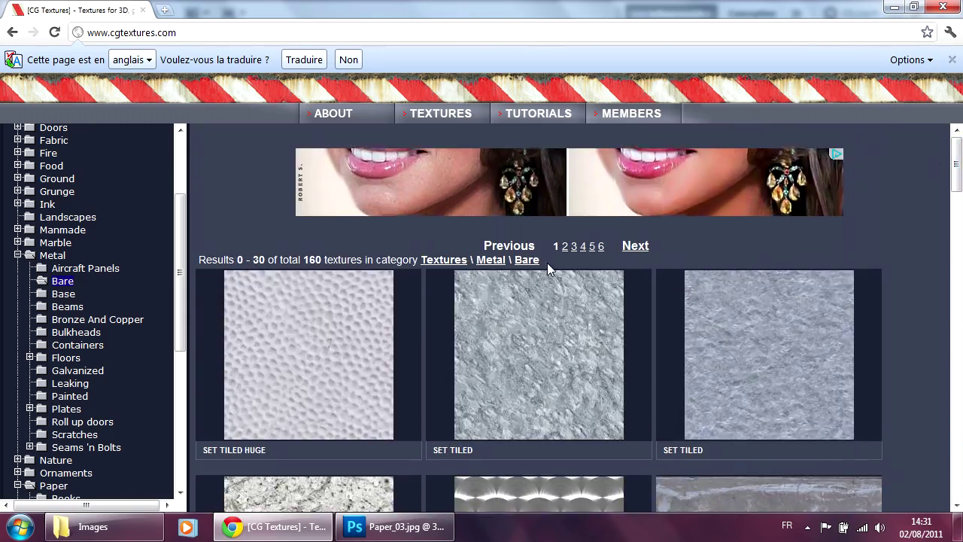
# Switch back to Photoshop and rotate the Paper_03.jpg image 90° clockwise.
pyautogui.click(401, 528)
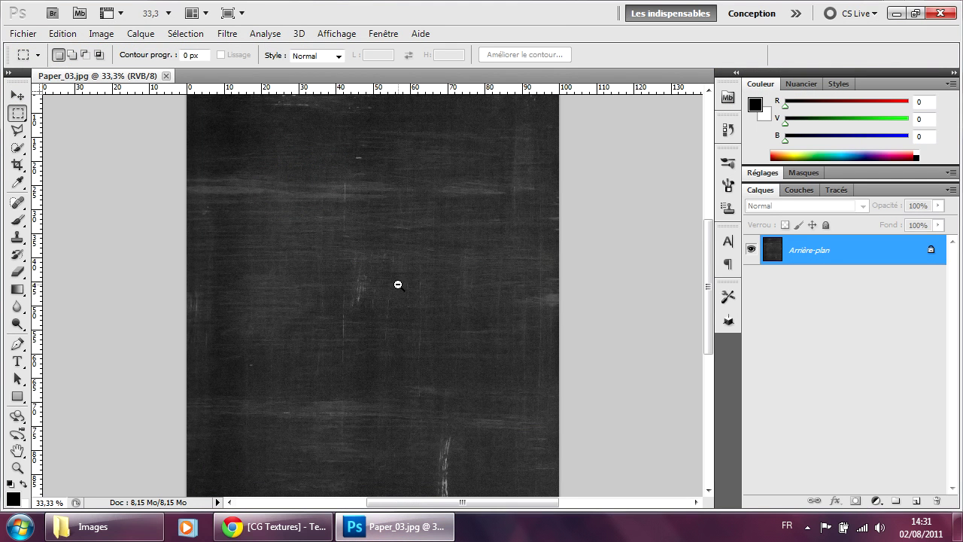
pyautogui.scroll(-1, 394, 287)
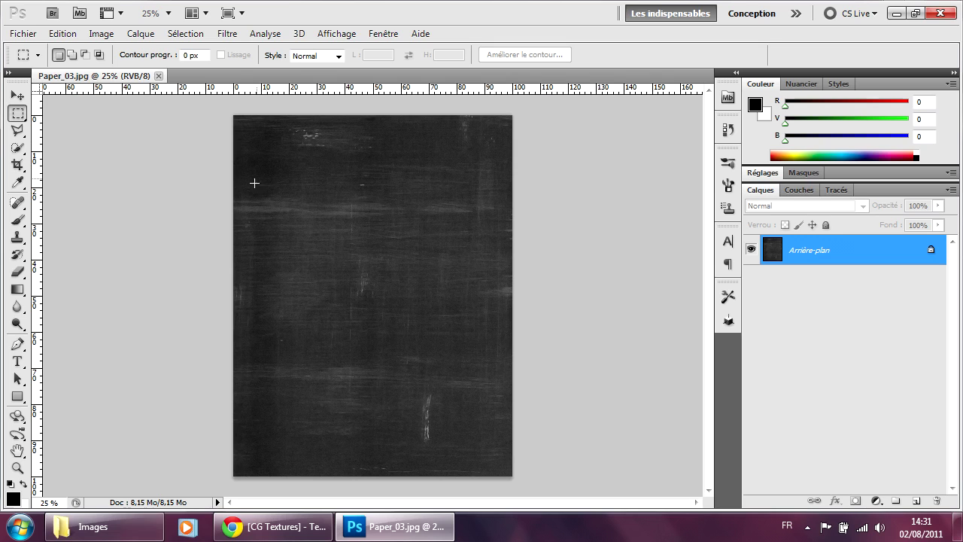
pyautogui.click(104, 33)
pyautogui.moveTo(146, 166)
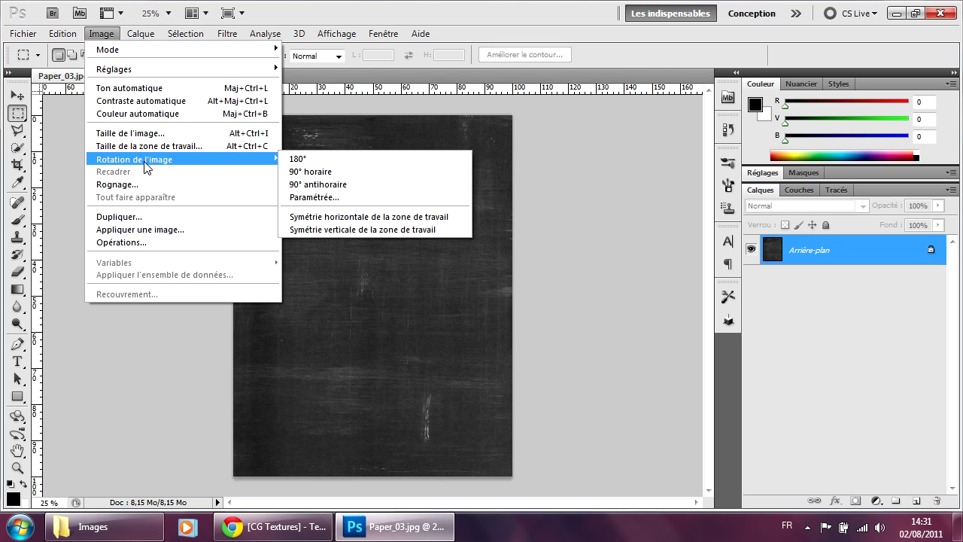
pyautogui.click(310, 172)
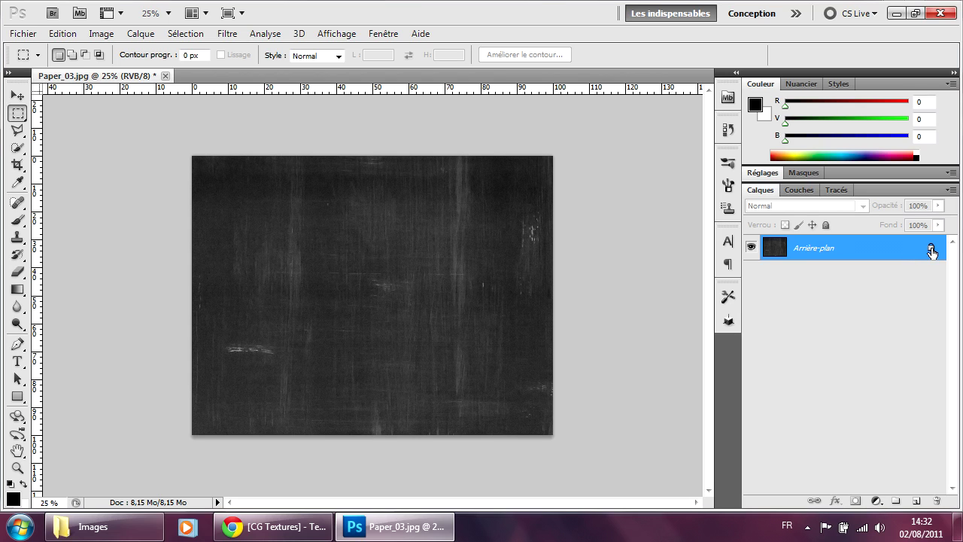
# Convert the locked background into an editable layer named "Arrière Plan".
pyautogui.doubleClick(931, 252)
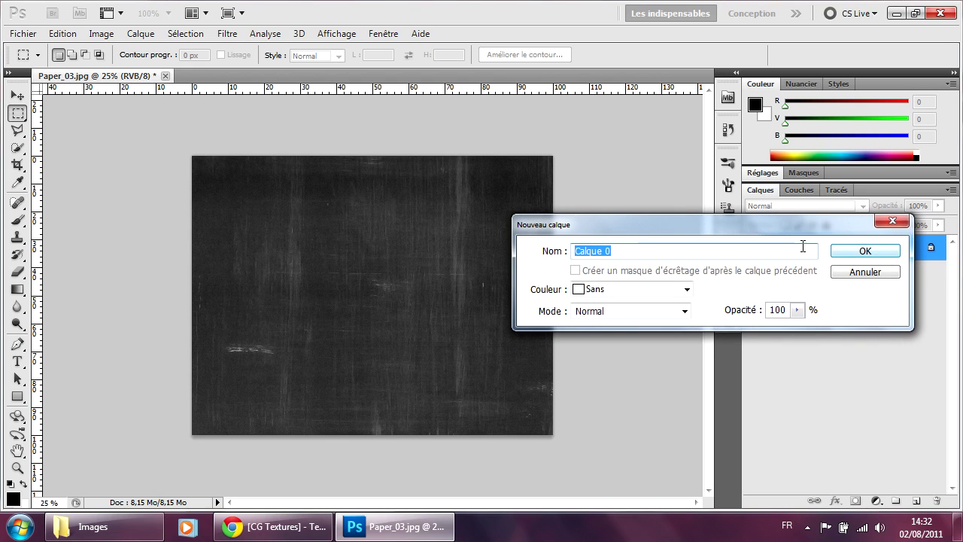
pyautogui.write('Arri')
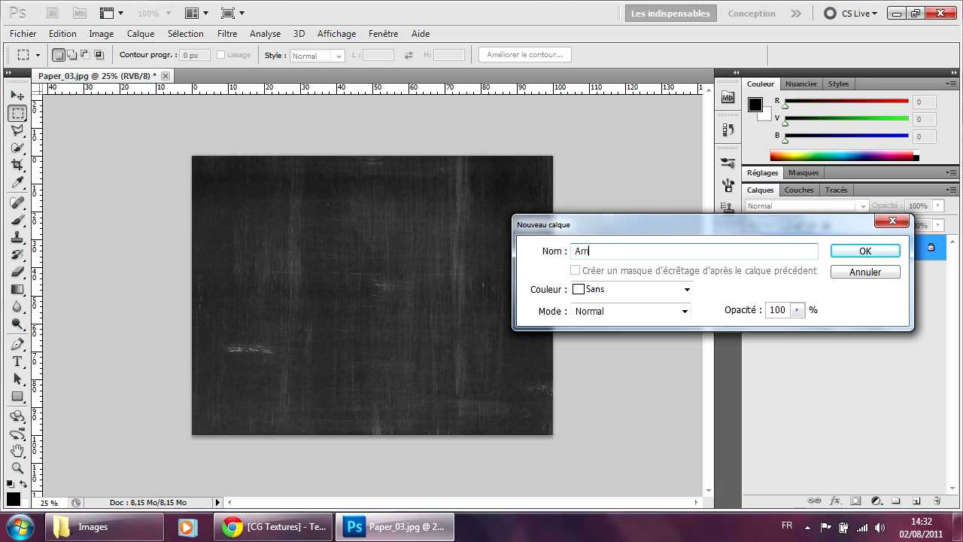
pyautogui.write('ère Pan')
pyautogui.press('BackSpace')
pyautogui.press('BackSpace')
pyautogui.write('l')
pyautogui.press('Return')
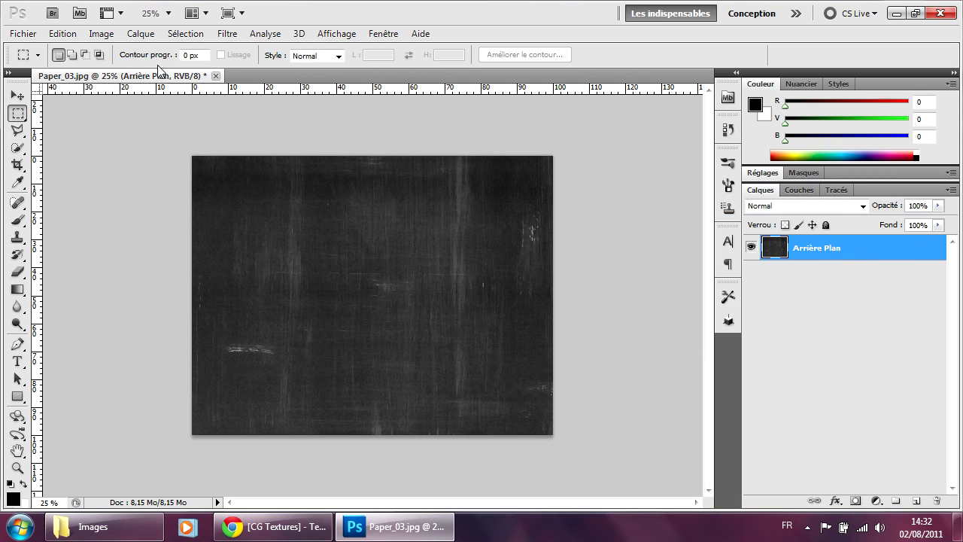
# Colorize the Arrière Plan layer blue with Teinte/Saturation, using hue 202 and saturation 62.
pyautogui.click(101, 34)
pyautogui.moveTo(132, 69)
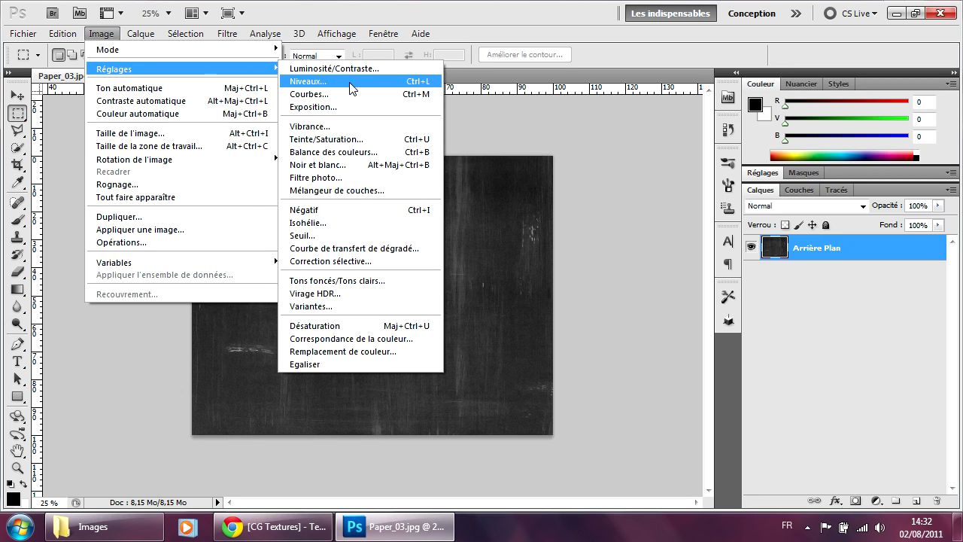
pyautogui.click(347, 140)
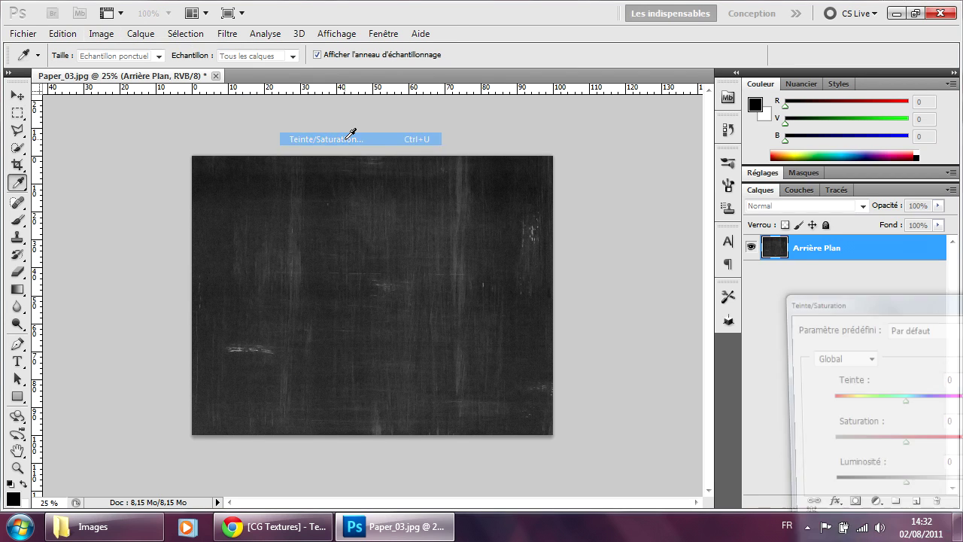
pyautogui.moveTo(908, 309); pyautogui.dragTo(658, 188)
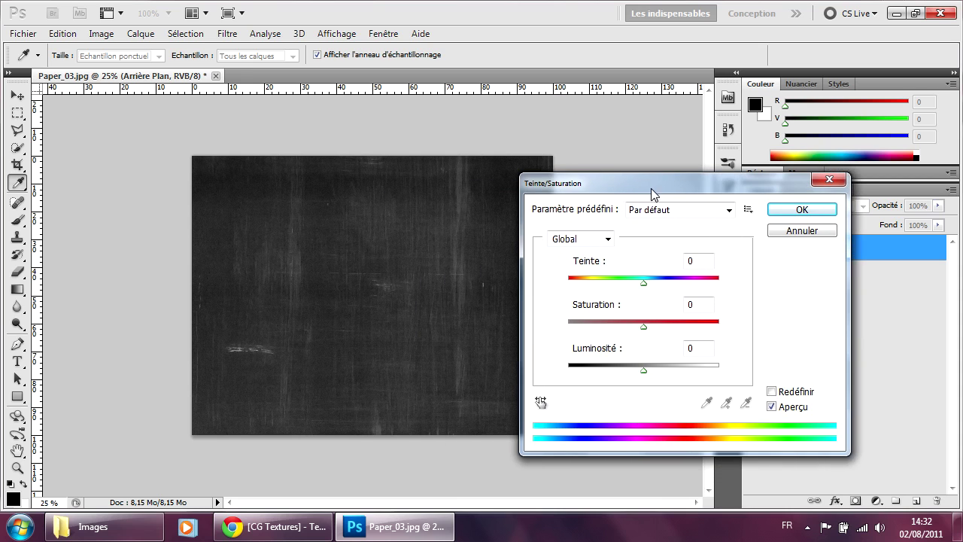
pyautogui.click(772, 392)
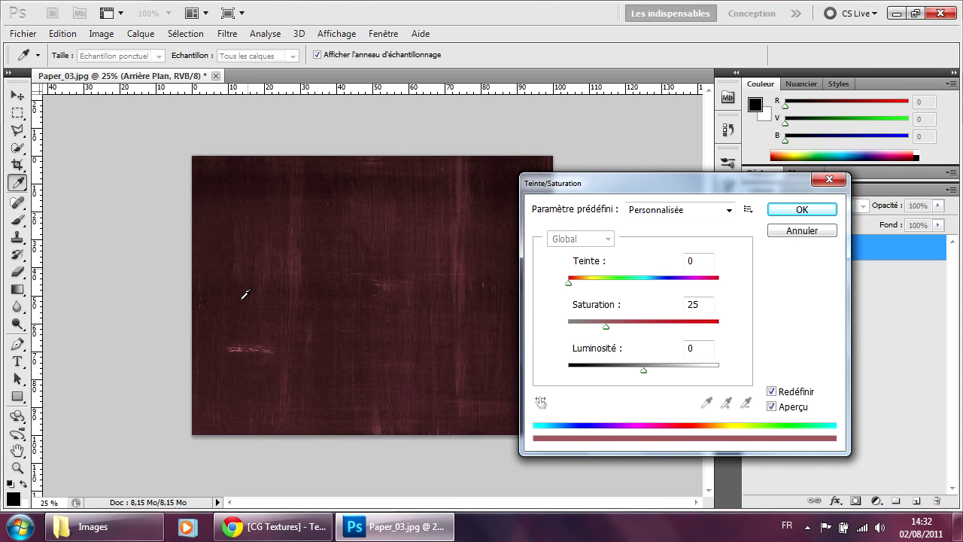
pyautogui.moveTo(568, 285); pyautogui.dragTo(653, 286)
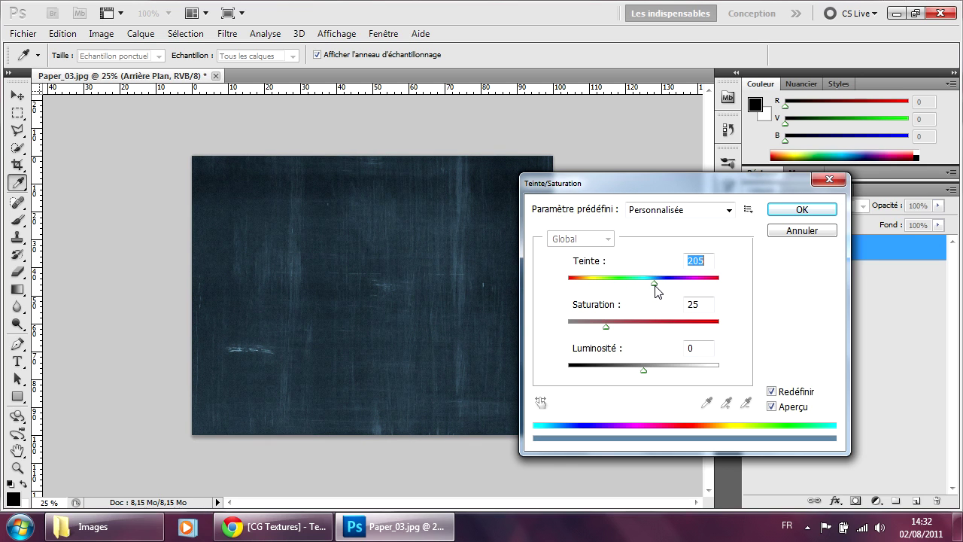
pyautogui.click(607, 329)
pyautogui.moveTo(606, 327); pyautogui.dragTo(655, 291)
pyautogui.moveTo(659, 325); pyautogui.dragTo(664, 334)
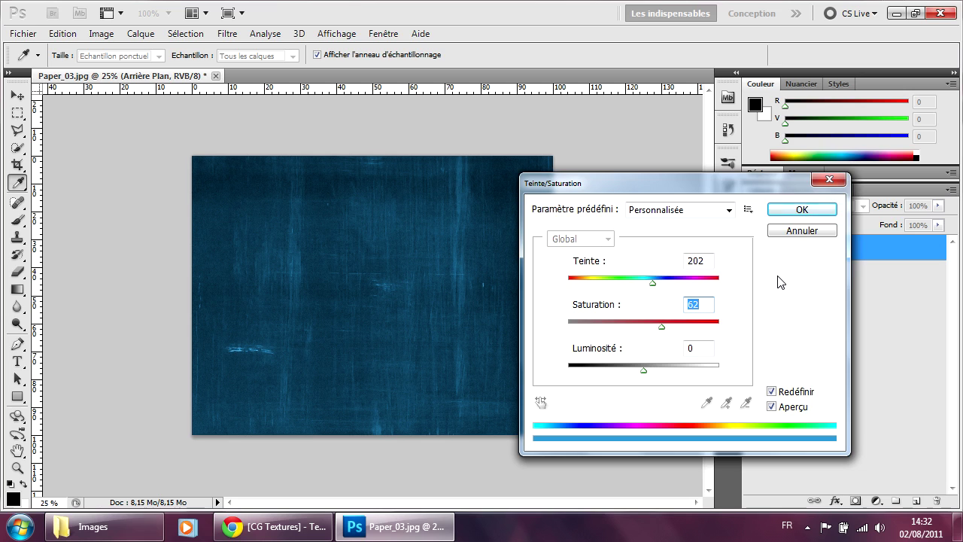
pyautogui.click(788, 210)
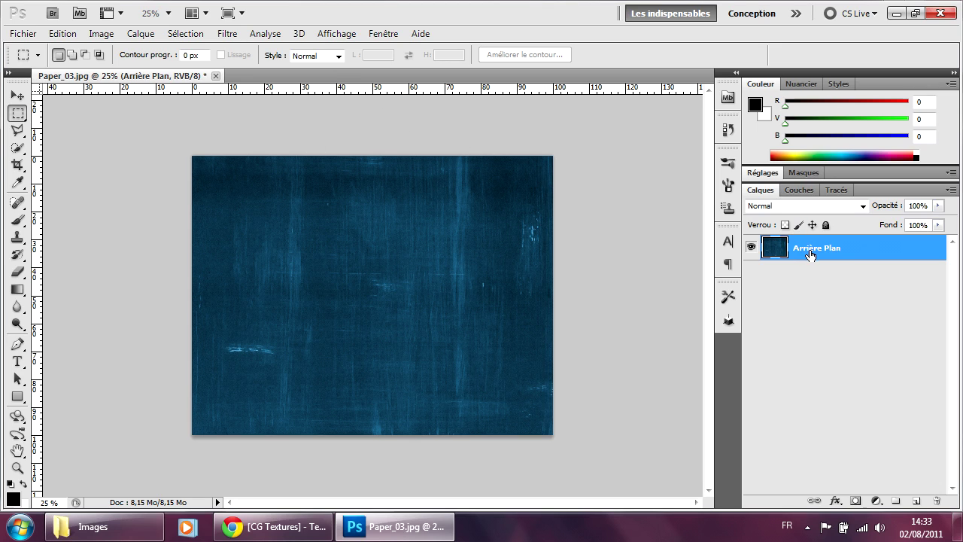
# Open the Eclairage render filter for the Arrière Plan layer.
pyautogui.click(230, 35)
pyautogui.moveTo(252, 248)
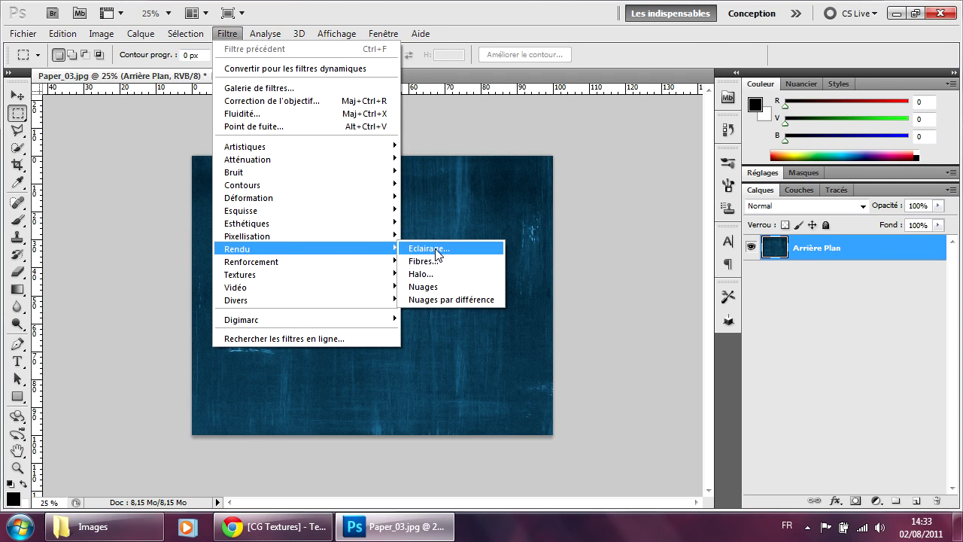
pyautogui.click(436, 250)
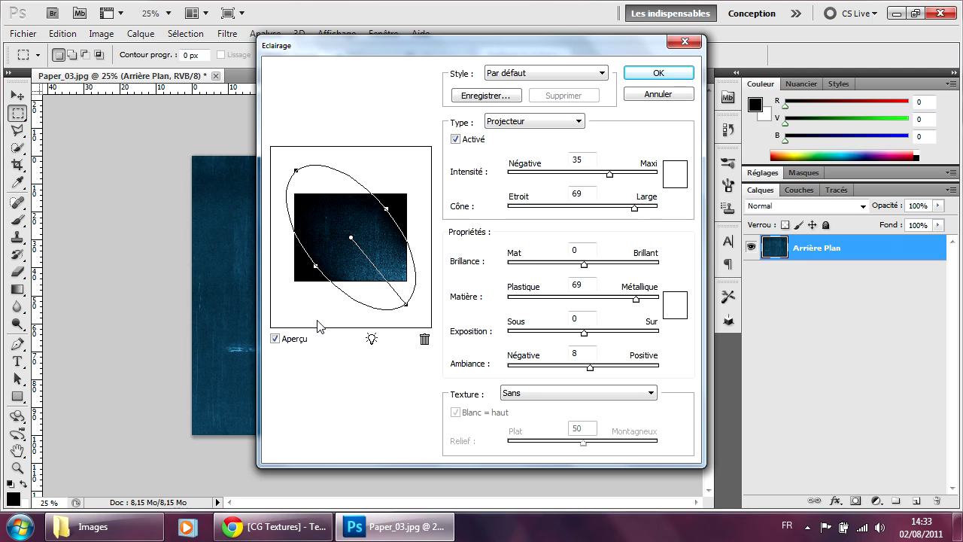
pyautogui.moveTo(477, 49); pyautogui.dragTo(576, 73)
# Try the Projecteur triple lighting style and return to the Par défaut style.
pyautogui.click(664, 105)
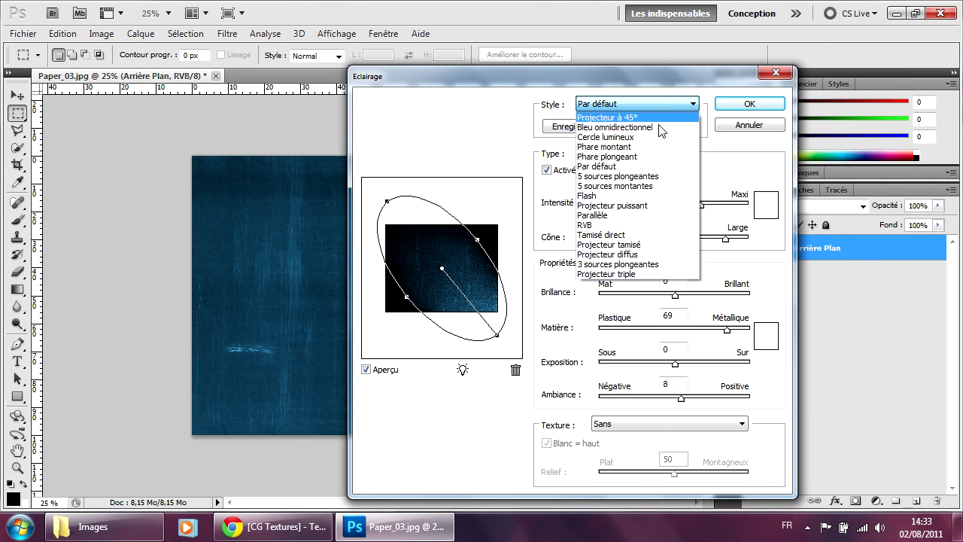
pyautogui.click(647, 274)
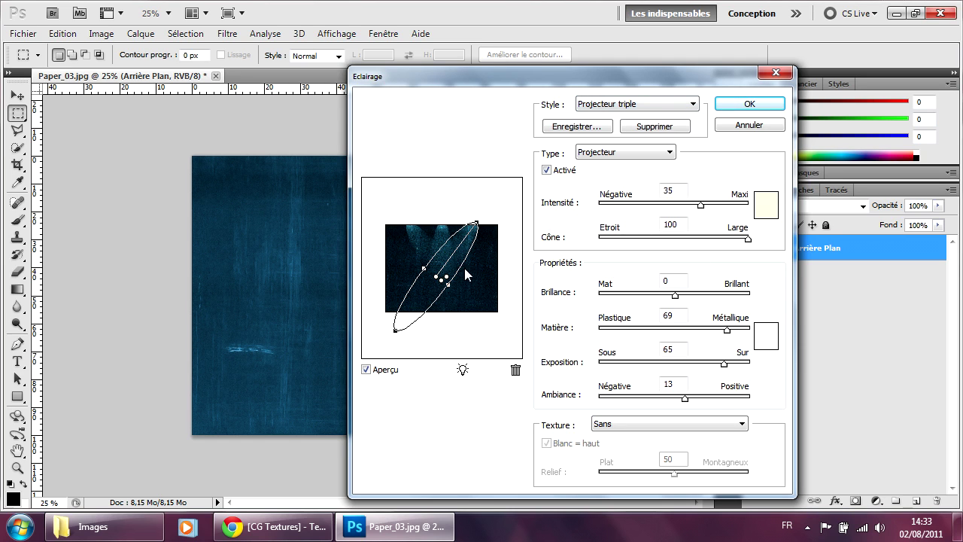
pyautogui.click(686, 104)
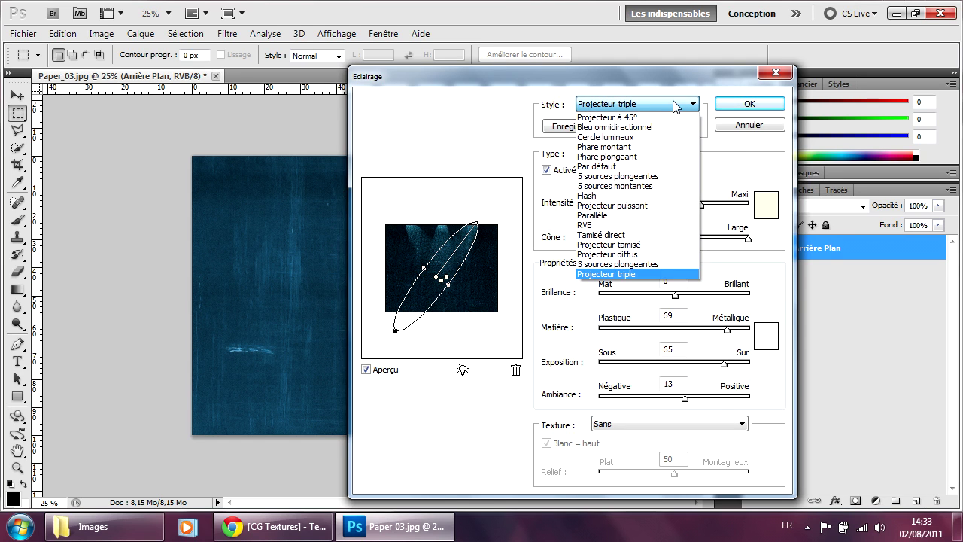
pyautogui.click(623, 170)
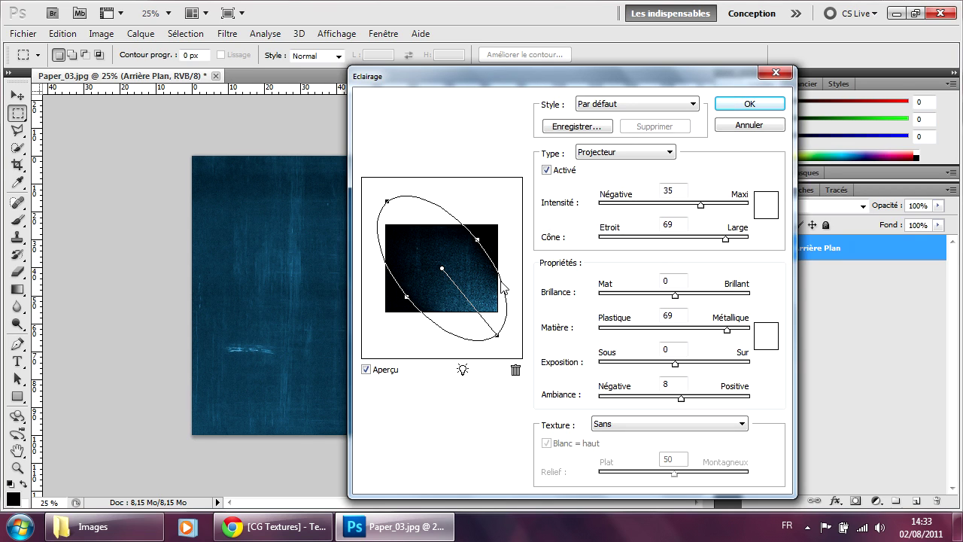
# Aim the spotlight from the image's upper-right corner, widen its ellipse around the whole image, and shift its centre slightly down-left.
pyautogui.moveTo(498, 336); pyautogui.dragTo(509, 211)
pyautogui.moveTo(471, 303); pyautogui.dragTo(490, 321)
pyautogui.moveTo(507, 207)
pyautogui.mouseDown()
pyautogui.moveTo(499, 221)
pyautogui.moveTo(508, 209)
pyautogui.mouseUp()
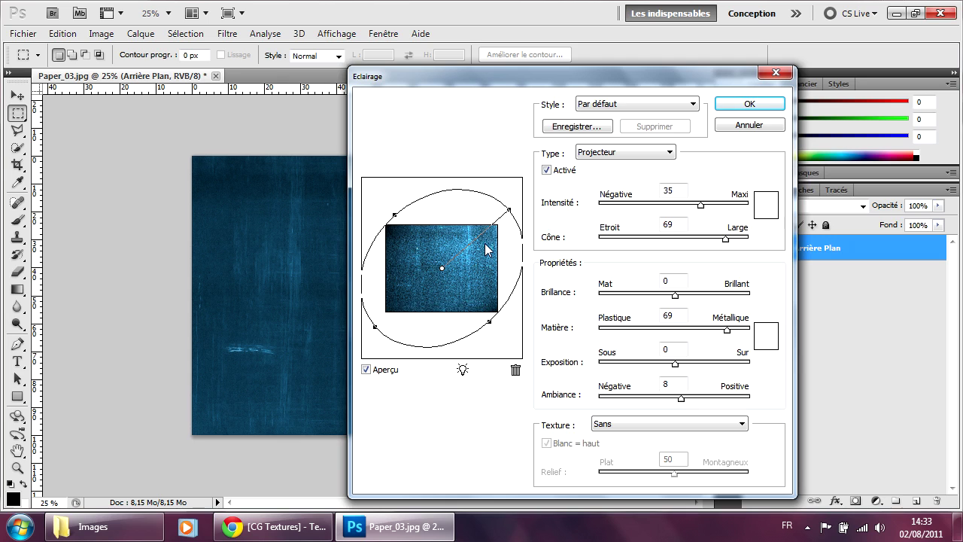
pyautogui.moveTo(442, 267)
pyautogui.mouseDown()
pyautogui.moveTo(455, 258)
pyautogui.moveTo(431, 279)
pyautogui.mouseUp()
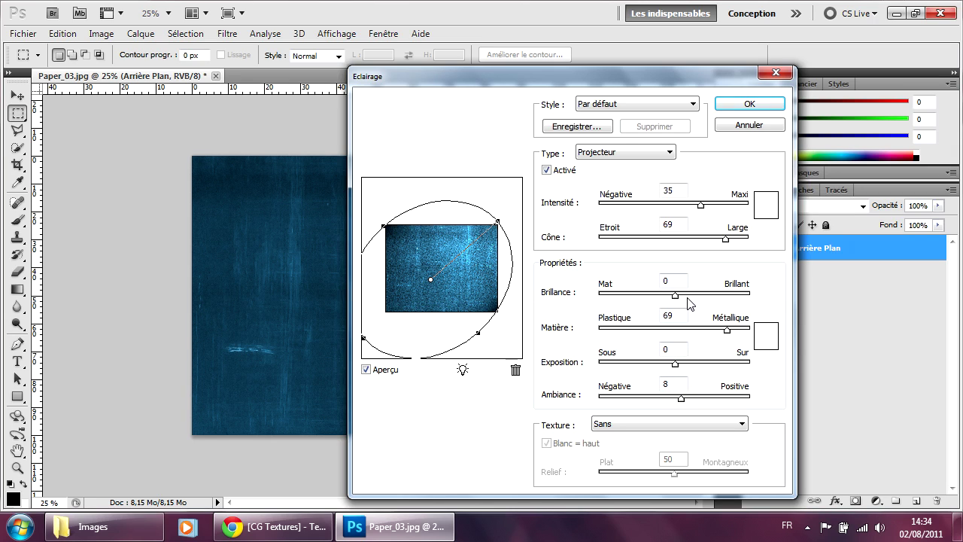
# Set the spotlight intensity to 100 and cone to 26, stretch its ellipse past the upper-right corner, and apply the lighting.
pyautogui.moveTo(701, 205); pyautogui.dragTo(748, 208)
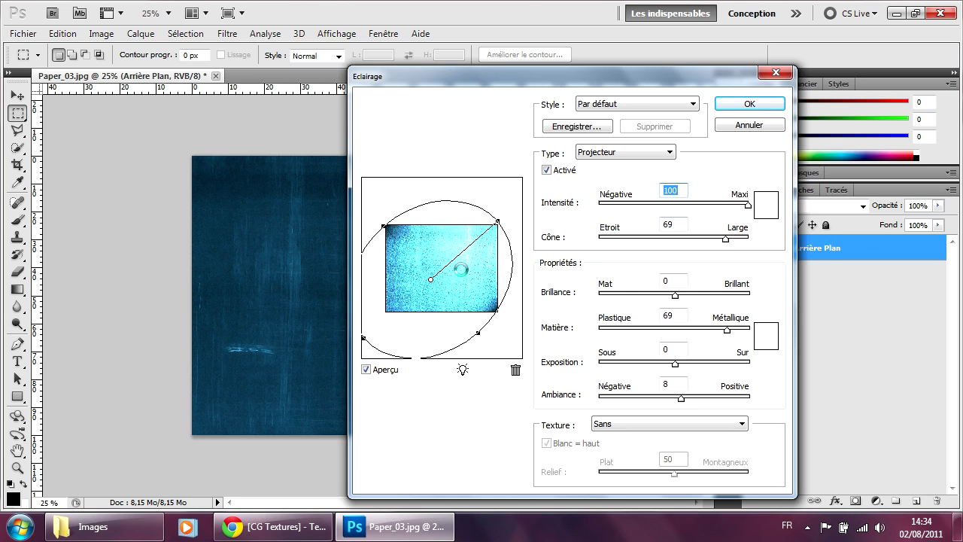
pyautogui.moveTo(497, 222); pyautogui.dragTo(523, 211)
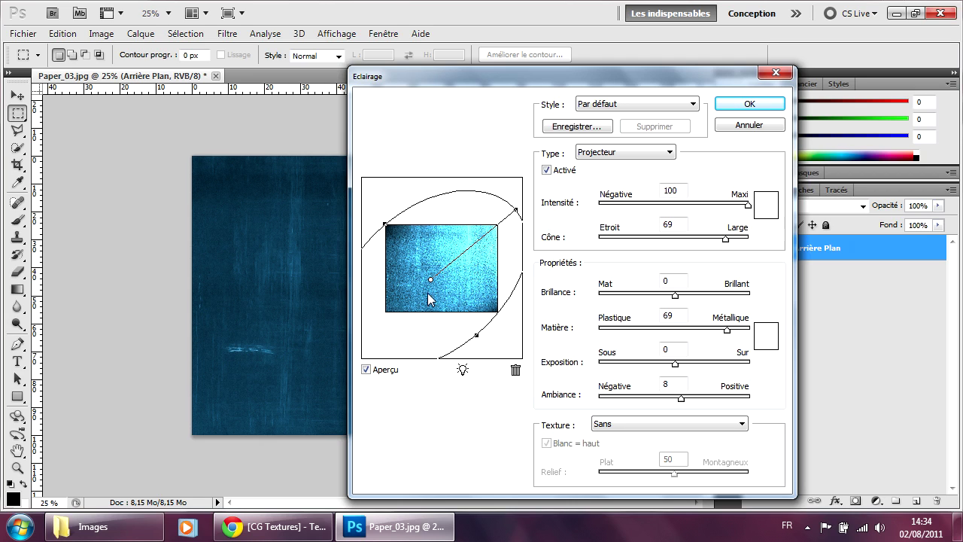
pyautogui.moveTo(726, 241); pyautogui.dragTo(694, 244)
pyautogui.moveTo(693, 237); pyautogui.dragTo(693, 238)
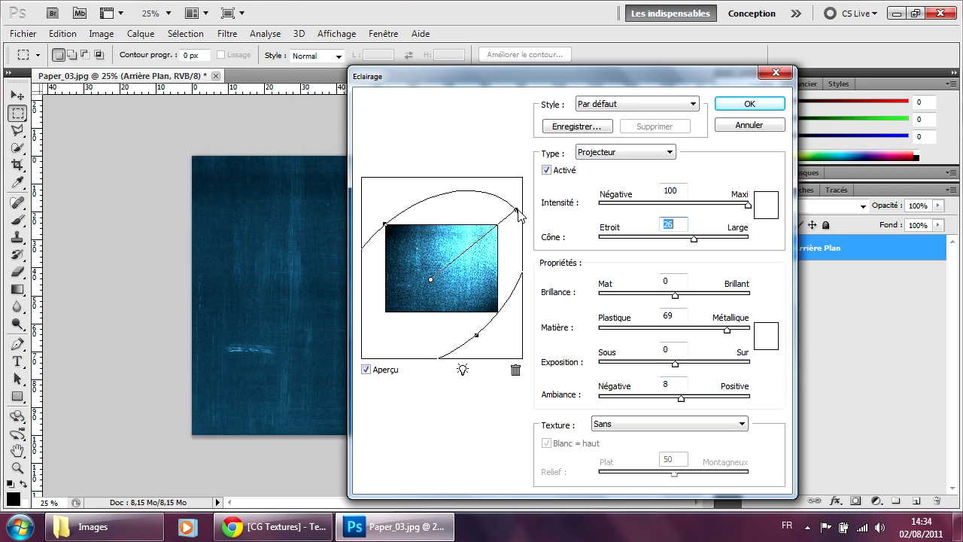
pyautogui.click(749, 103)
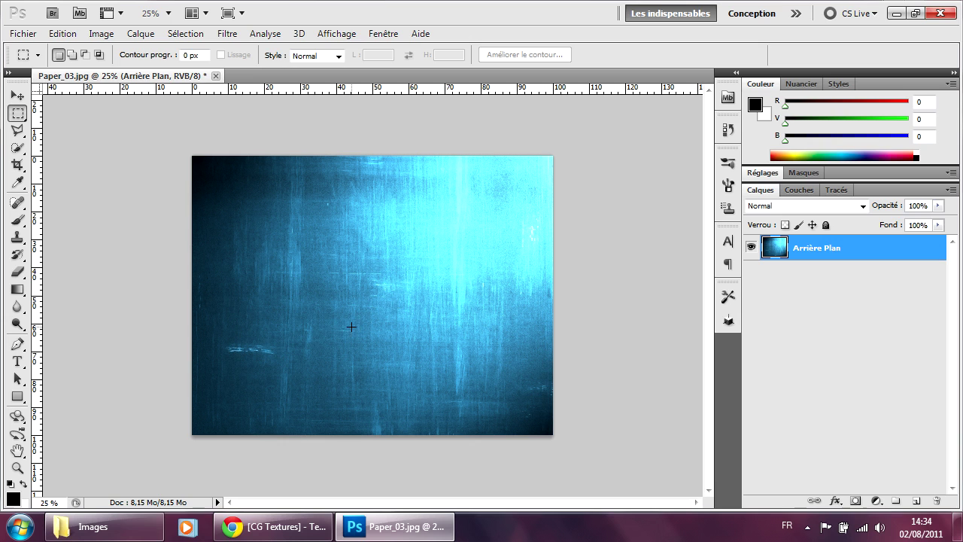
# Zoom in on the image and toggle the applied lighting off and on to compare the two versions.
pyautogui.click(287, 314)
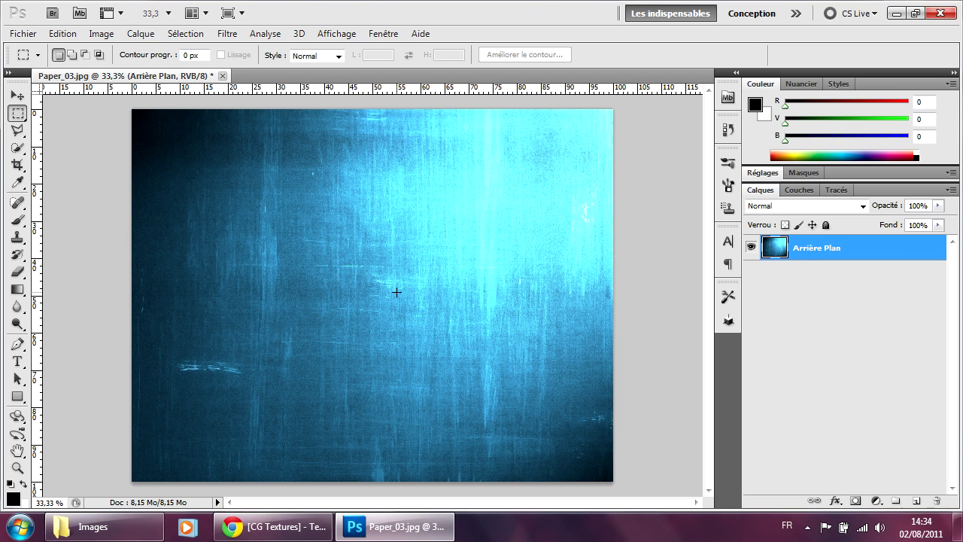
pyautogui.hotkey('ctrl', 'z')
pyautogui.hotkey('ctrl', 'z')
# Review the Eclairage filter's settings and list of lighting styles, leaving without applying anything.
pyautogui.click(229, 35)
pyautogui.moveTo(370, 251)
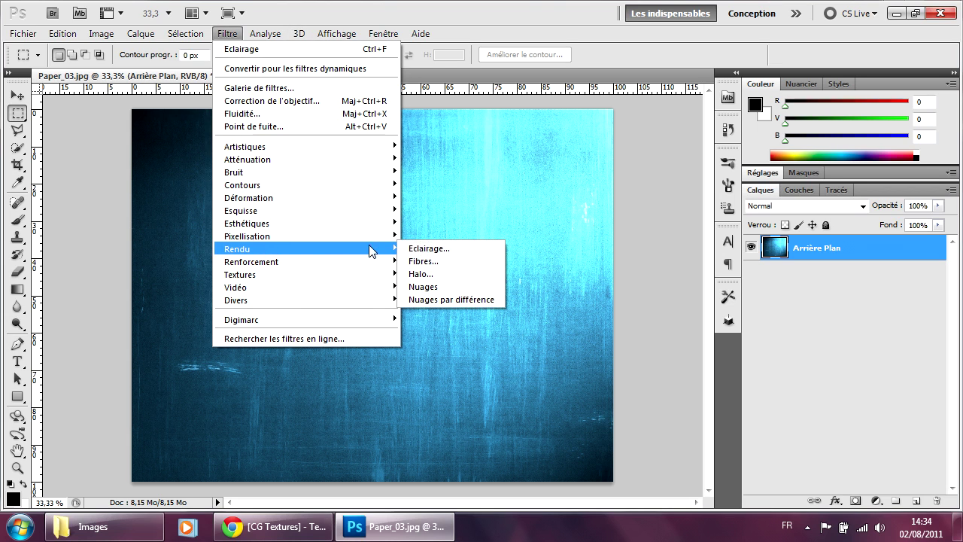
pyautogui.click(433, 249)
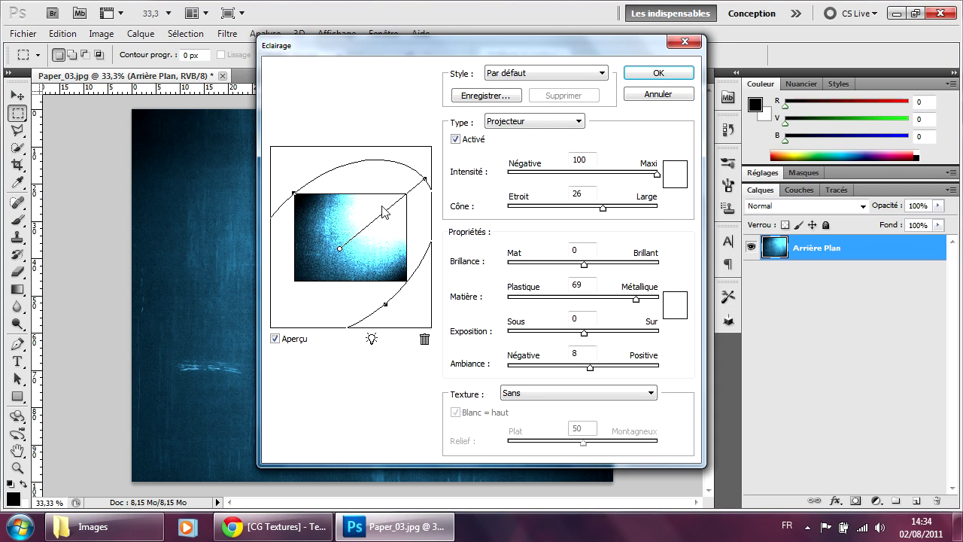
pyautogui.click(591, 73)
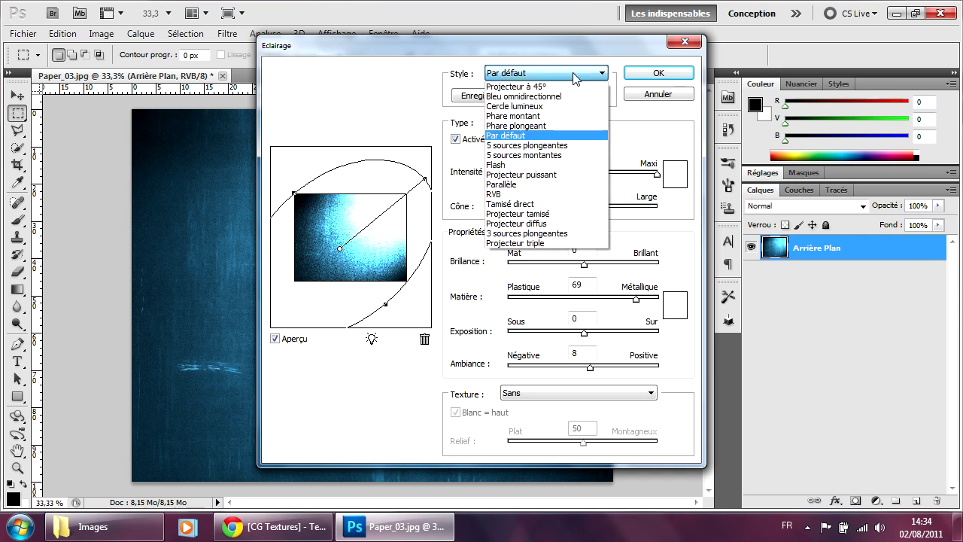
pyautogui.click(531, 76)
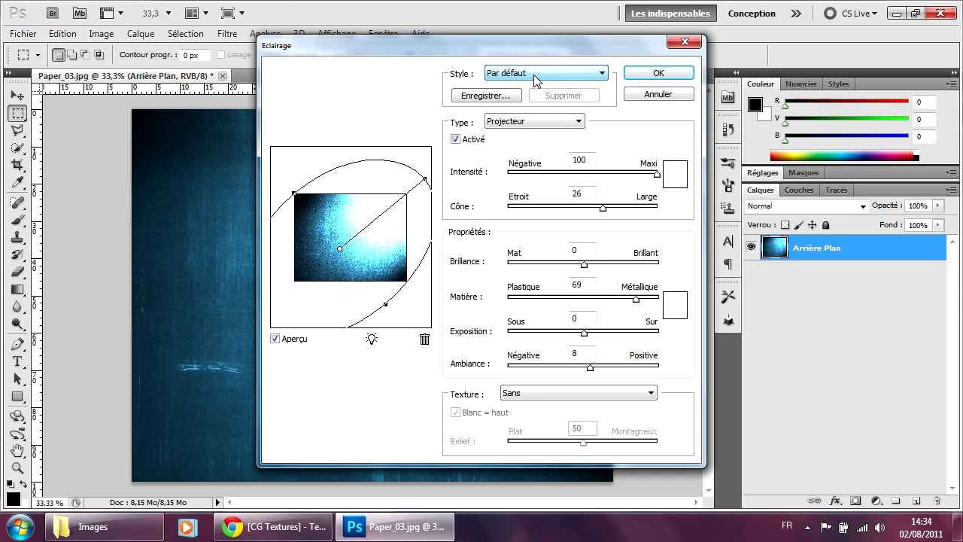
pyautogui.click(658, 95)
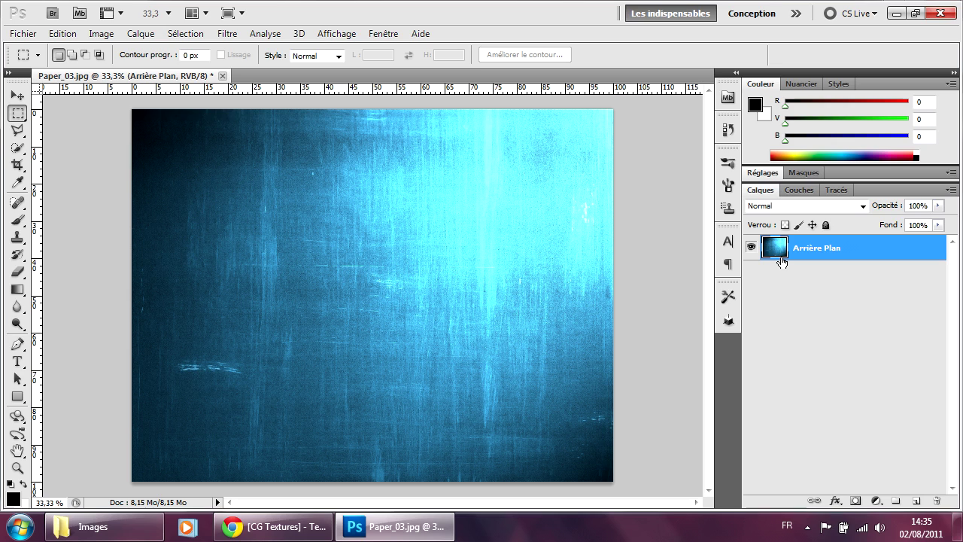
# Create a new layer named "Rayons de lumière" above the Arrière Plan layer.
pyautogui.hotkey('ctrl', 'shift', 'n')
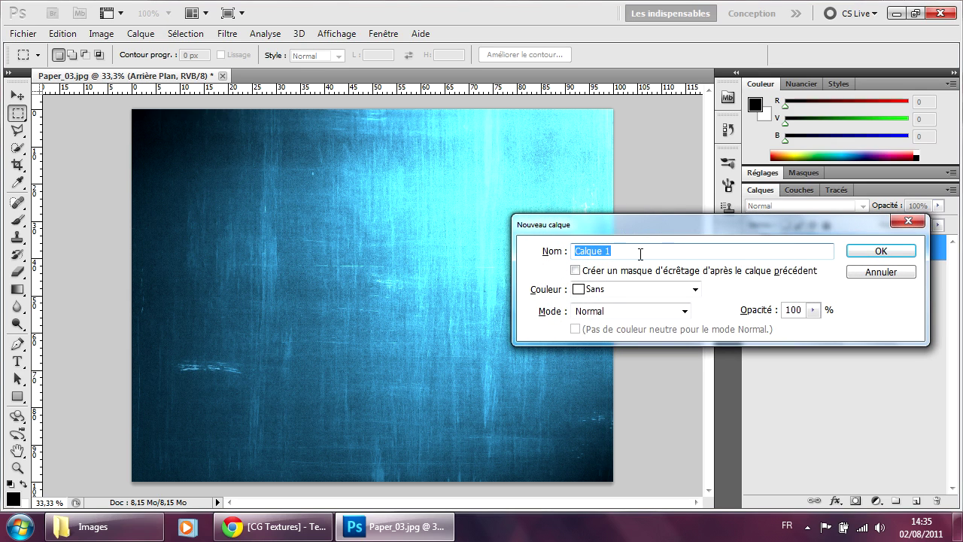
pyautogui.moveTo(644, 235); pyautogui.dragTo(616, 235)
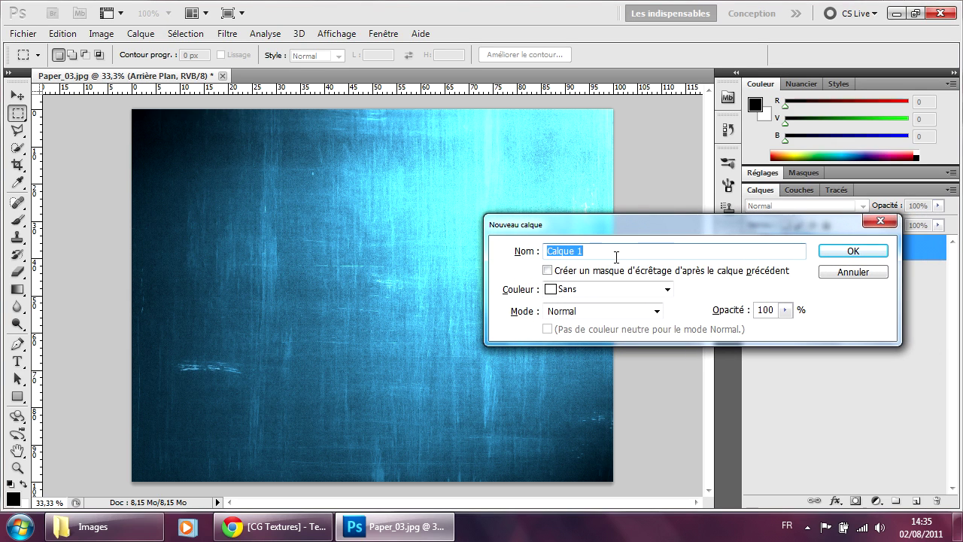
pyautogui.write('Rayons de lumière')
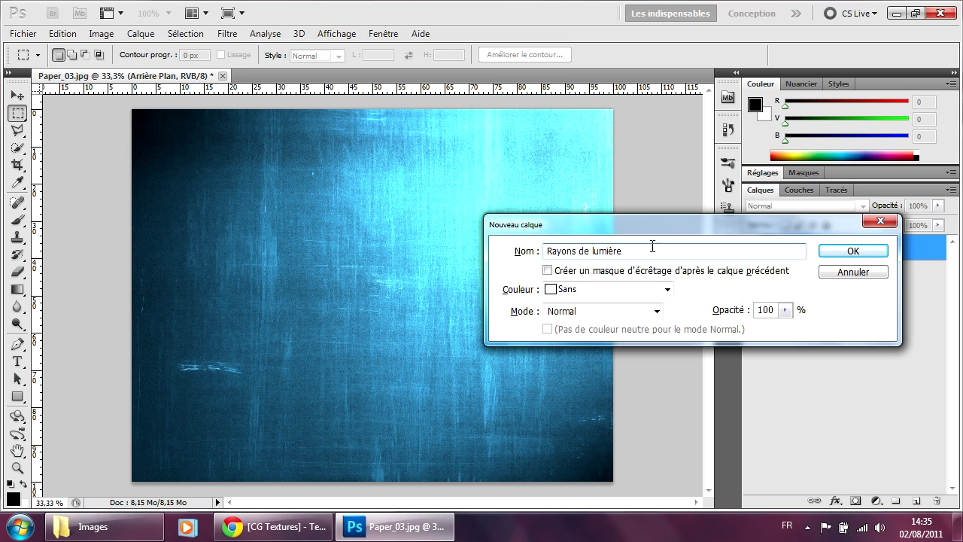
pyautogui.click(850, 252)
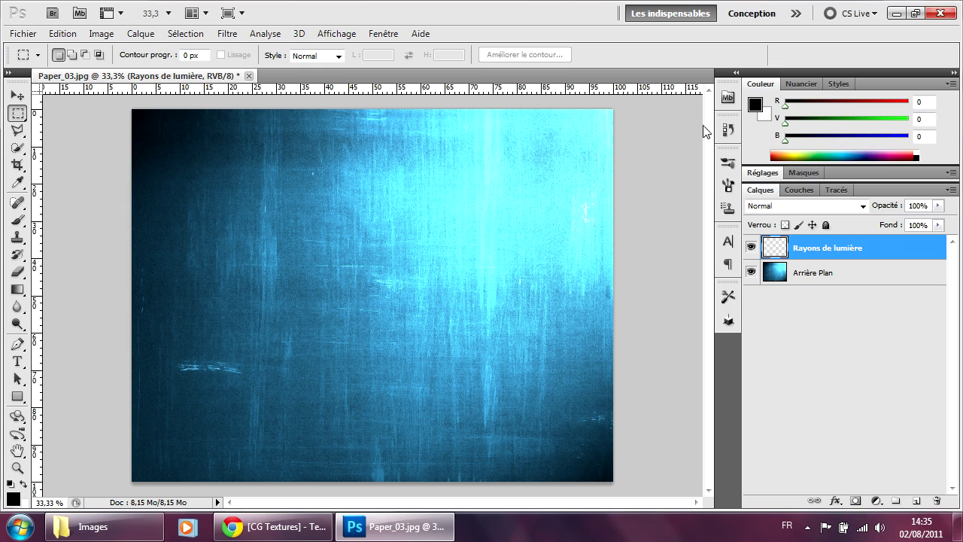
# Draw five full-width white horizontal bars with the Rectangle tool, about 8 to 24% of the image height each, spaced by narrow gaps.
pyautogui.click(23, 484)
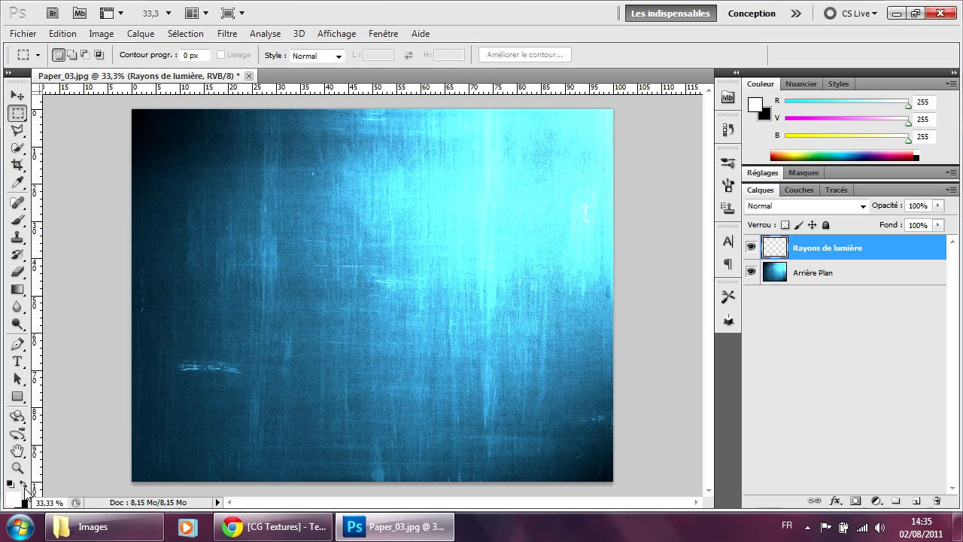
pyautogui.click(23, 484)
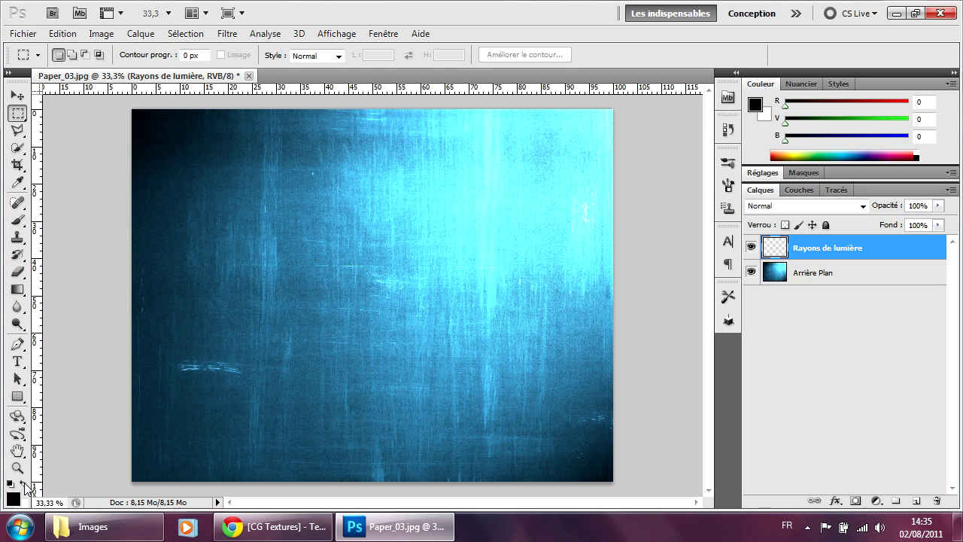
pyautogui.click(24, 485)
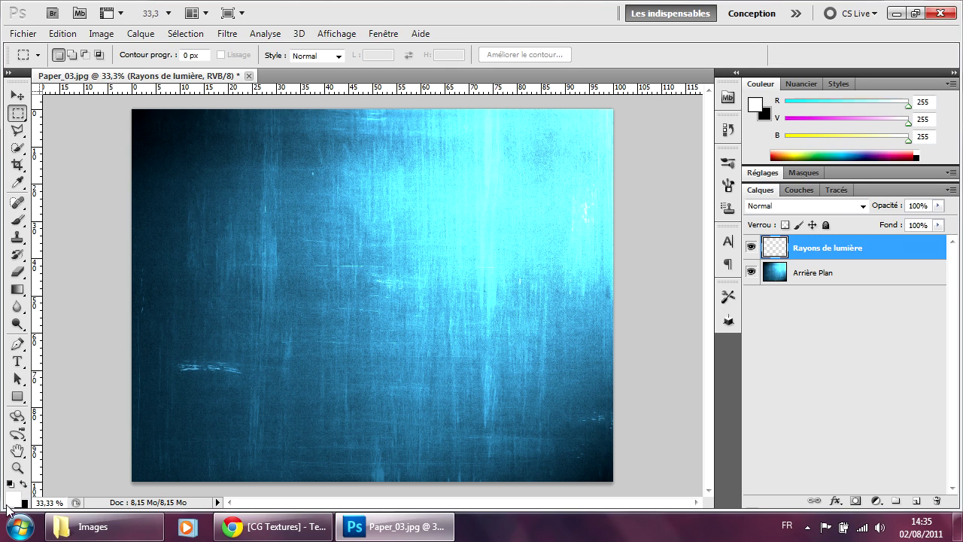
pyautogui.click(18, 397)
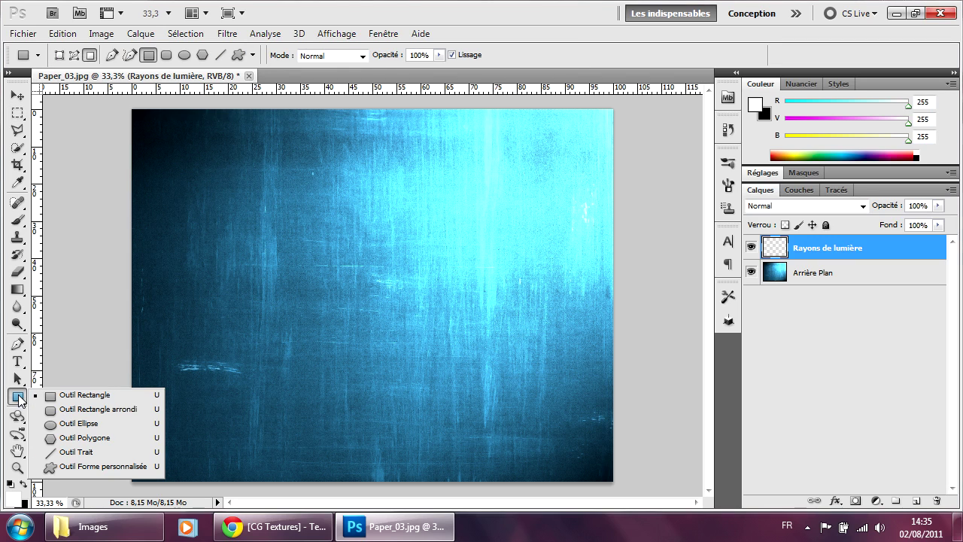
pyautogui.click(54, 397)
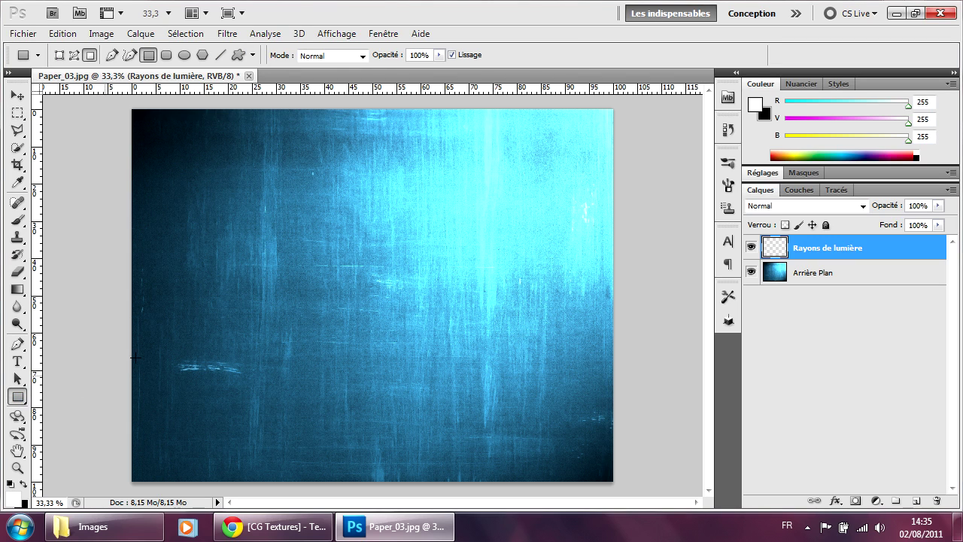
pyautogui.moveTo(114, 121); pyautogui.dragTo(625, 187)
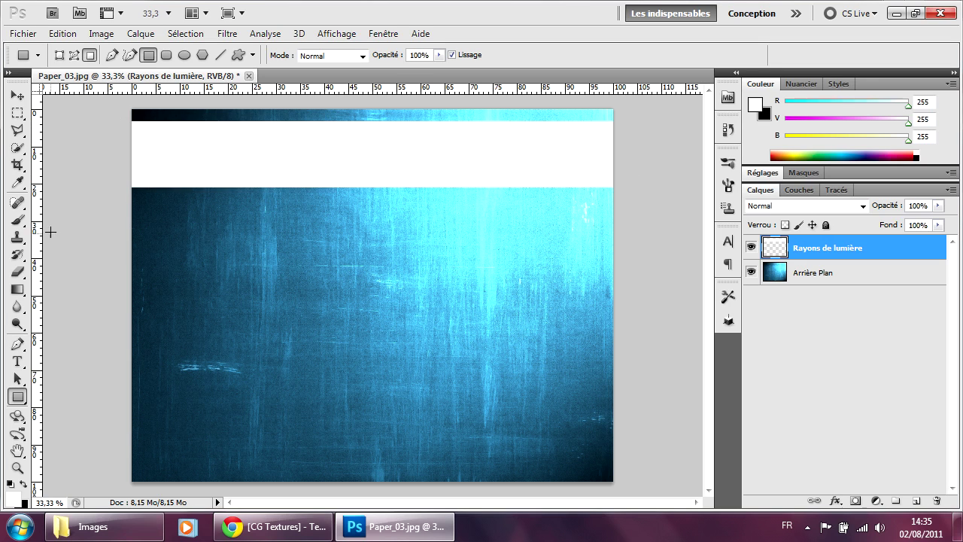
pyautogui.moveTo(120, 206); pyautogui.dragTo(627, 261)
pyautogui.moveTo(165, 306); pyautogui.dragTo(626, 372)
pyautogui.moveTo(242, 398); pyautogui.dragTo(634, 427)
pyautogui.moveTo(122, 451); pyautogui.dragTo(630, 532)
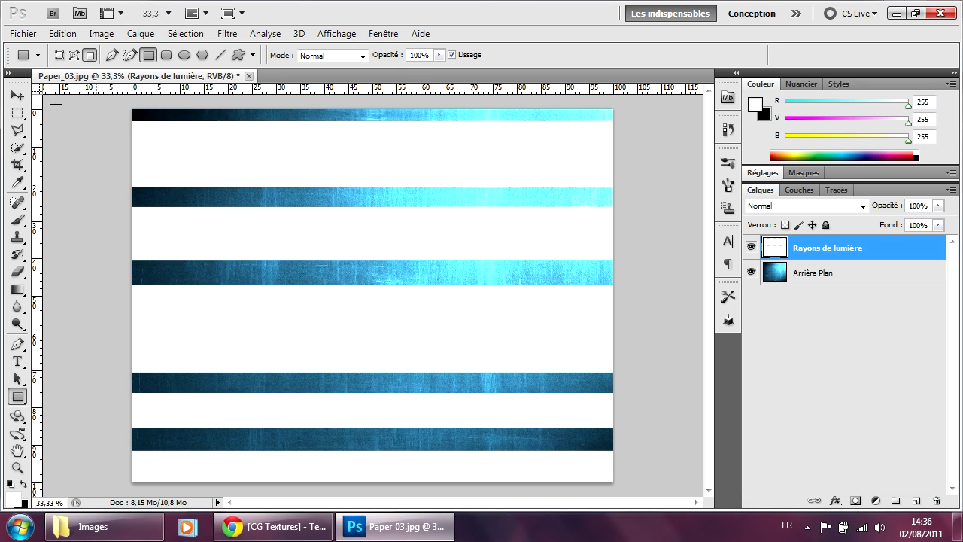
# Try to scale the white bars down towards the image's lower-left corner with a free transform.
pyautogui.click(17, 96)
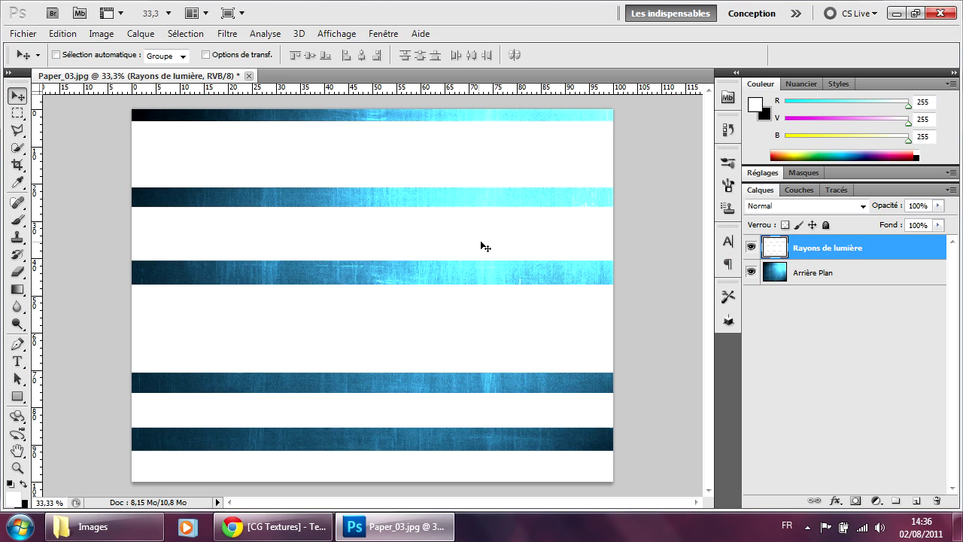
pyautogui.hotkey('ctrl', 't')
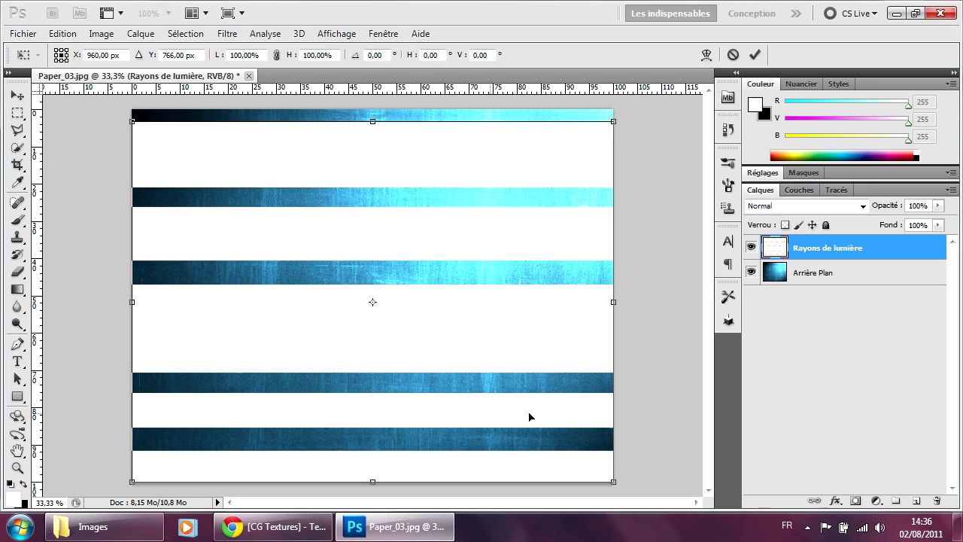
pyautogui.moveTo(614, 121); pyautogui.dragTo(445, 199)
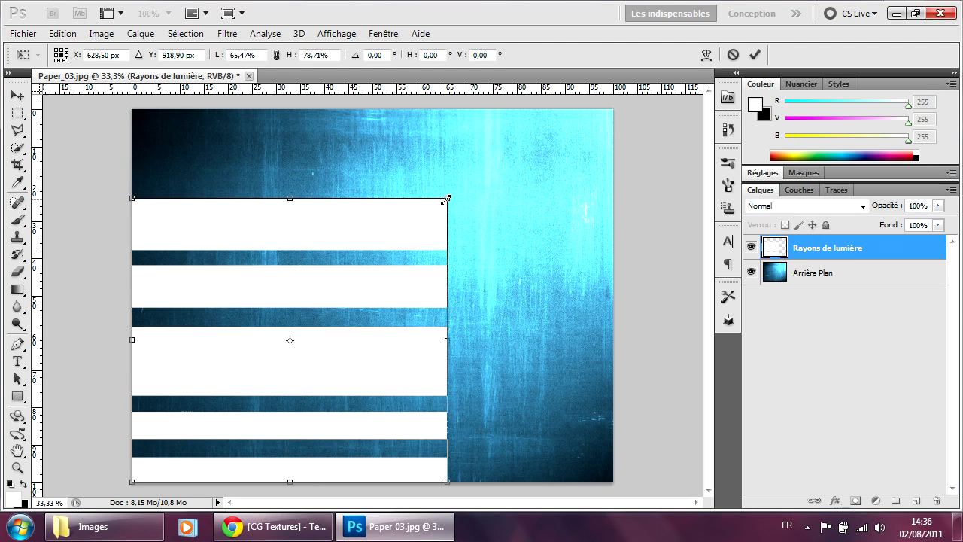
pyautogui.hotkey('ctrl', 'z')
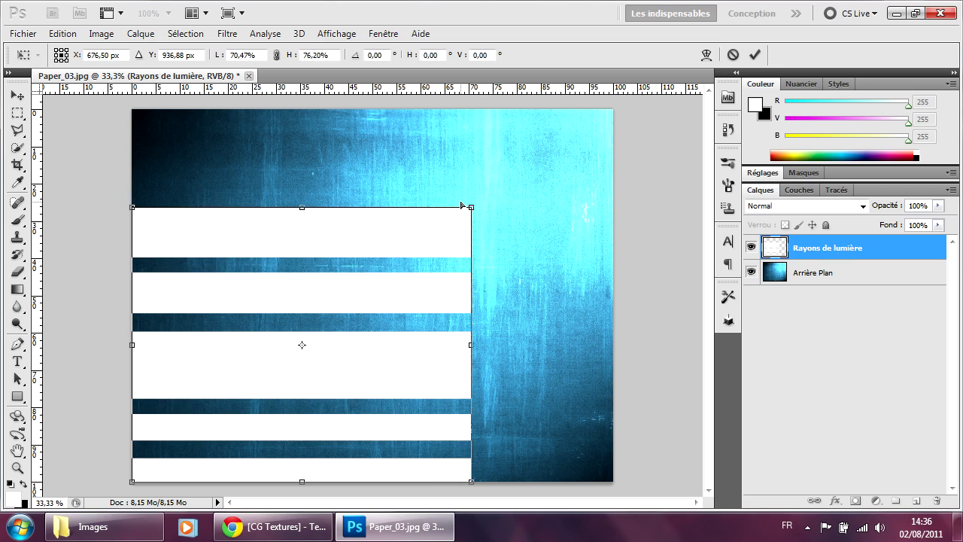
pyautogui.hotkey('ctrl', 'z')
pyautogui.press('Return')
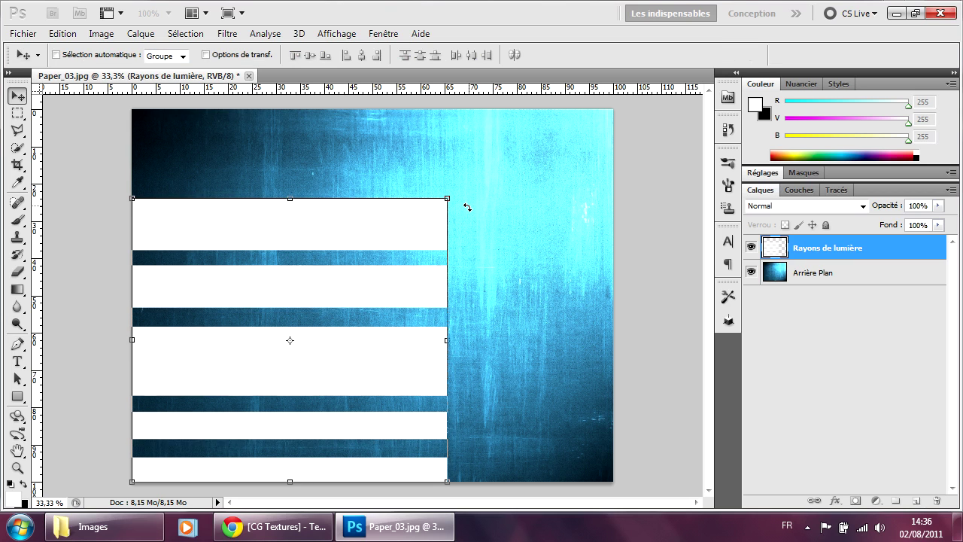
pyautogui.hotkey('ctrl', 'z')
# Distort the bars with Torsion so they converge at the image's upper-right corner and fan out beyond its left and bottom edges.
pyautogui.hotkey('ctrl', 't')
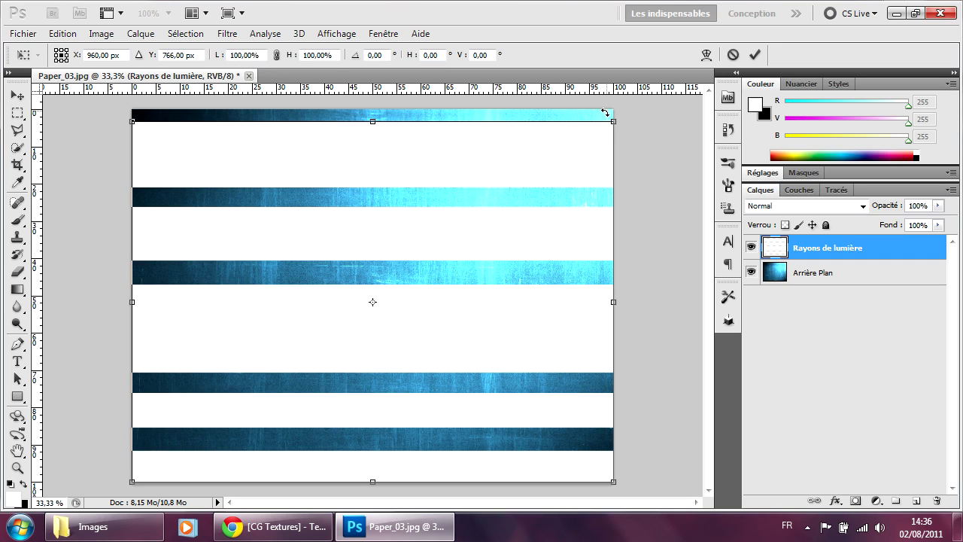
pyautogui.rightClick(472, 148)
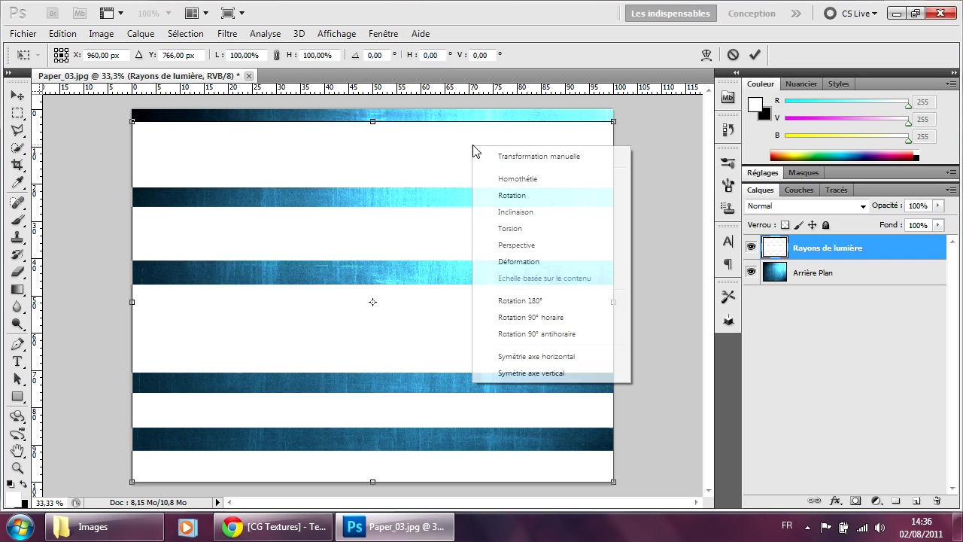
pyautogui.click(503, 230)
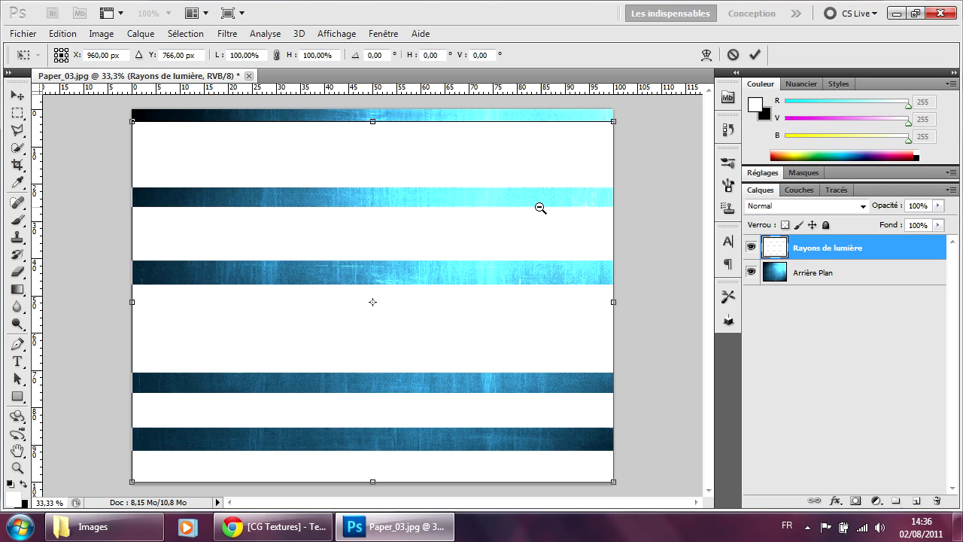
pyautogui.keyDown('ctrl'); pyautogui.keyDown('alt'); pyautogui.click(471, 206); pyautogui.keyUp('alt'); pyautogui.keyUp('ctrl')
pyautogui.keyDown('ctrl'); pyautogui.keyDown('alt'); pyautogui.click(533, 204); pyautogui.keyUp('alt'); pyautogui.keyUp('ctrl')
pyautogui.moveTo(495, 211); pyautogui.dragTo(335, 303)
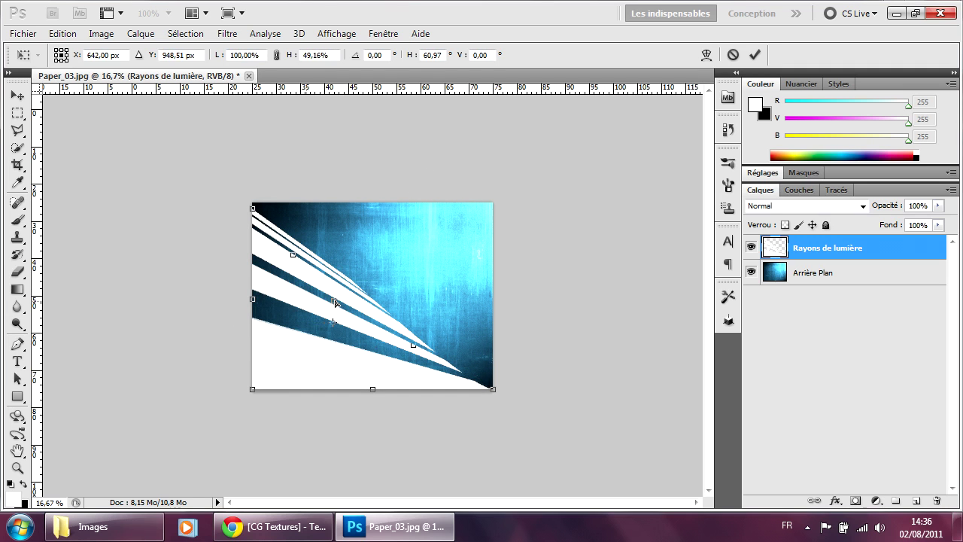
pyautogui.hotkey('ctrl', 'z')
pyautogui.keyDown('ctrl'); pyautogui.moveTo(492, 208); pyautogui.dragTo(468, 195); pyautogui.keyUp('ctrl')
pyautogui.moveTo(494, 393); pyautogui.dragTo(521, 235)
pyautogui.moveTo(255, 390); pyautogui.dragTo(439, 463)
pyautogui.moveTo(254, 210); pyautogui.dragTo(81, 279)
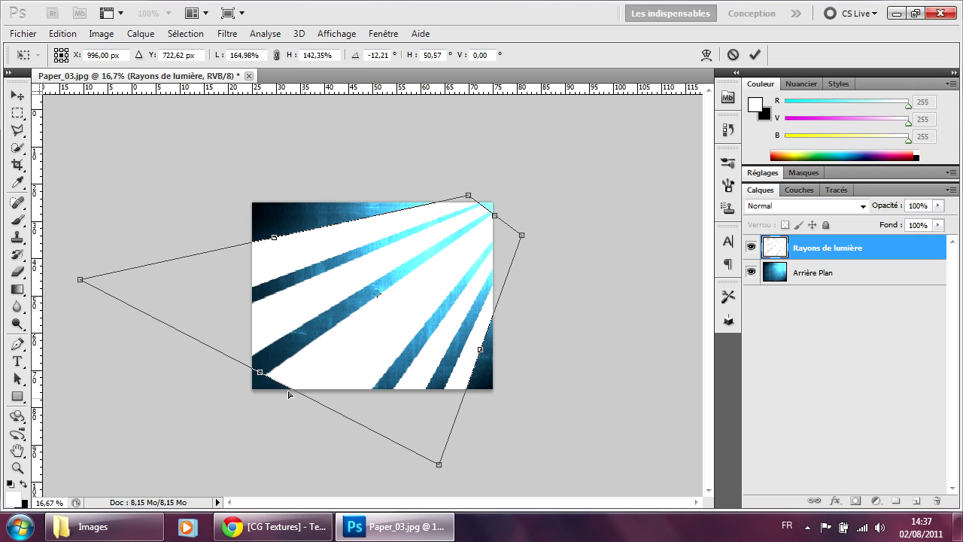
# Widen the fan's outer end further past the lower-left corner, tighten its narrow end at the upper-right corner, and apply the transform.
pyautogui.moveTo(259, 373); pyautogui.dragTo(251, 417)
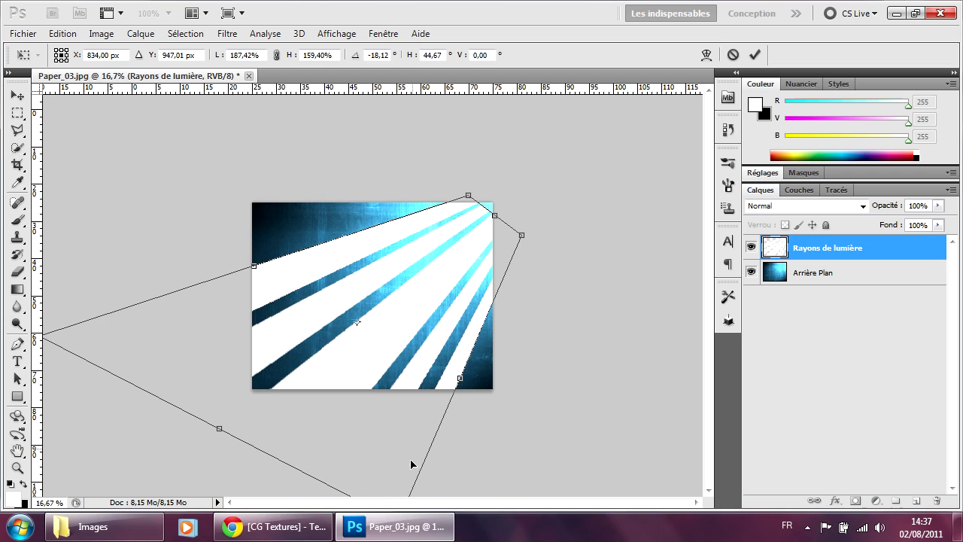
pyautogui.keyDown('ctrl'); pyautogui.keyDown('alt'); pyautogui.click(513, 337); pyautogui.keyUp('alt'); pyautogui.keyUp('ctrl')
pyautogui.moveTo(395, 461); pyautogui.dragTo(419, 478)
pyautogui.moveTo(120, 329); pyautogui.dragTo(80, 277)
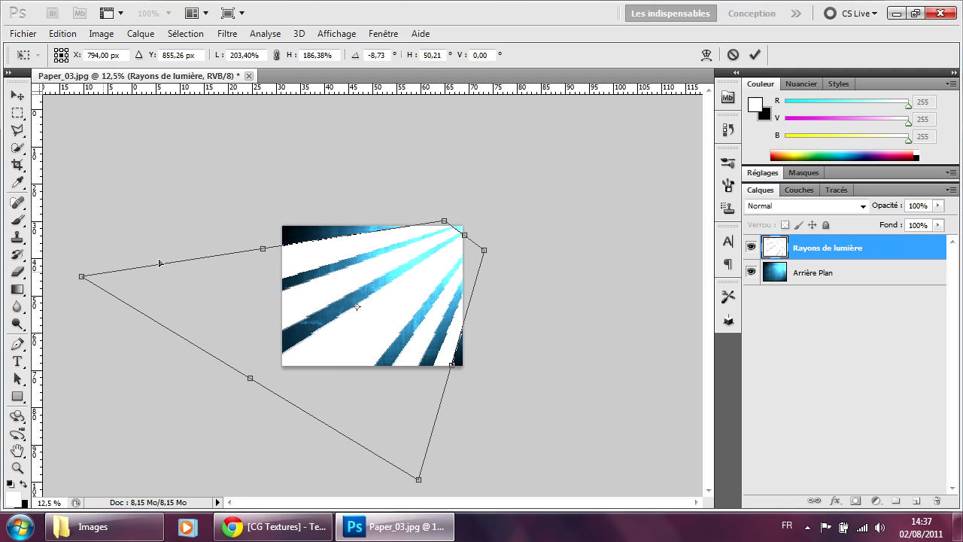
pyautogui.moveTo(444, 221)
pyautogui.mouseDown()
pyautogui.moveTo(460, 216)
pyautogui.moveTo(455, 226)
pyautogui.mouseUp()
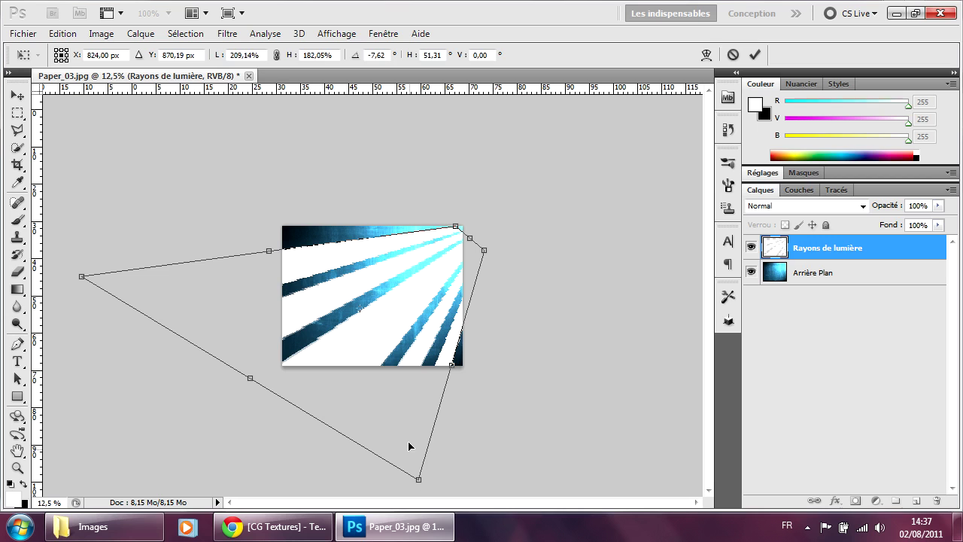
pyautogui.keyDown('ctrl'); pyautogui.click(352, 311); pyautogui.keyUp('ctrl')
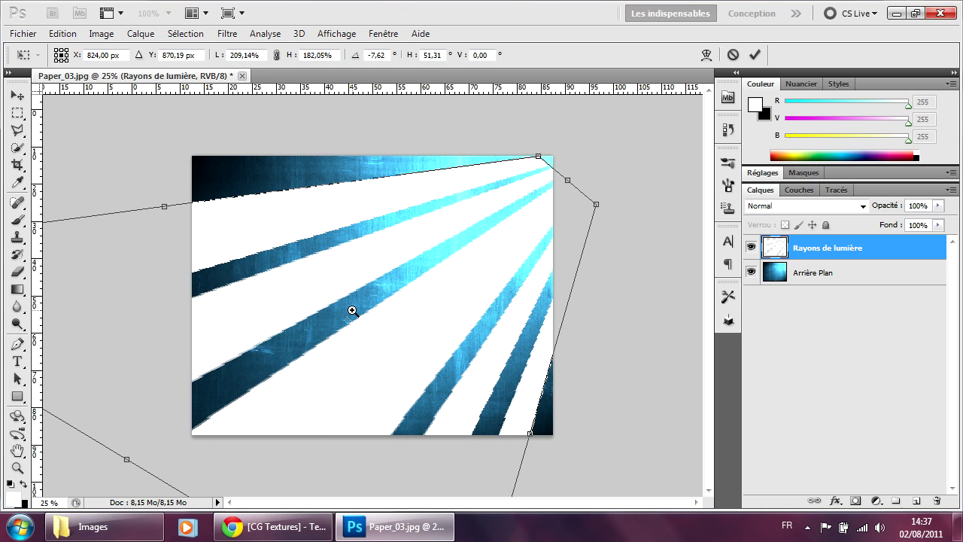
pyautogui.press('Return')
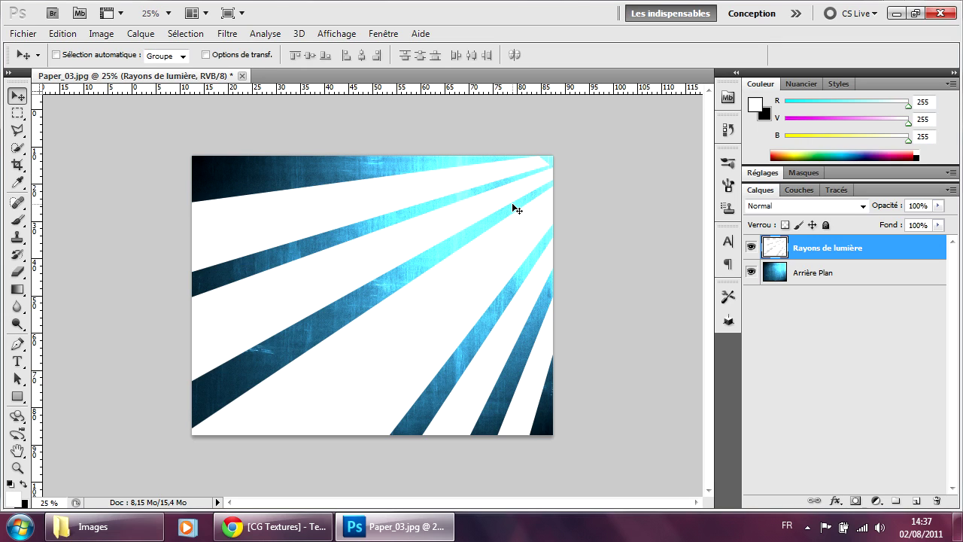
# Stretch the rays slightly further past the image's upper-right corner with another free transform and apply it.
pyautogui.hotkey('ctrl', 't')
pyautogui.moveTo(595, 156); pyautogui.dragTo(613, 143)
pyautogui.press('Return')
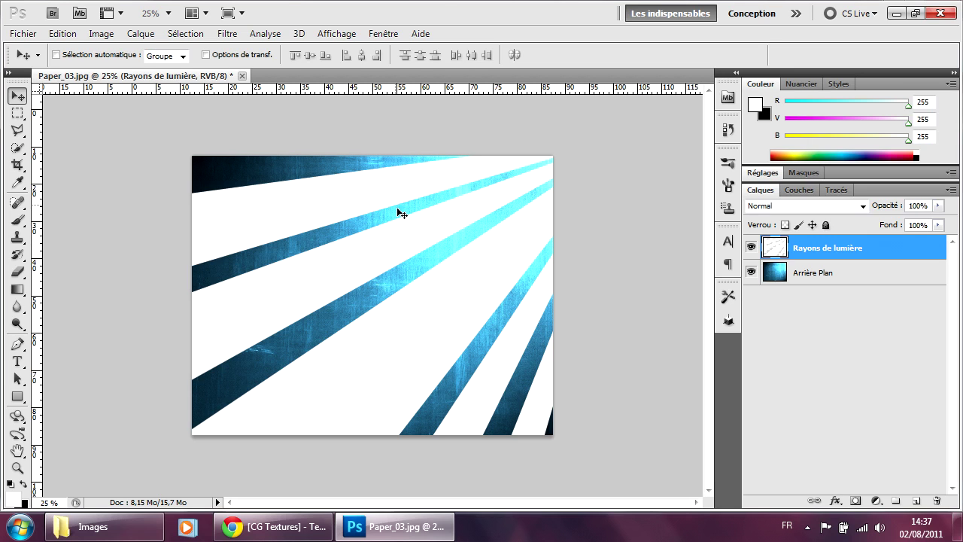
# Apply a Gaussian blur with a radius of 14,8 pixels to the Rayons de lumière layer.
pyautogui.click(226, 33)
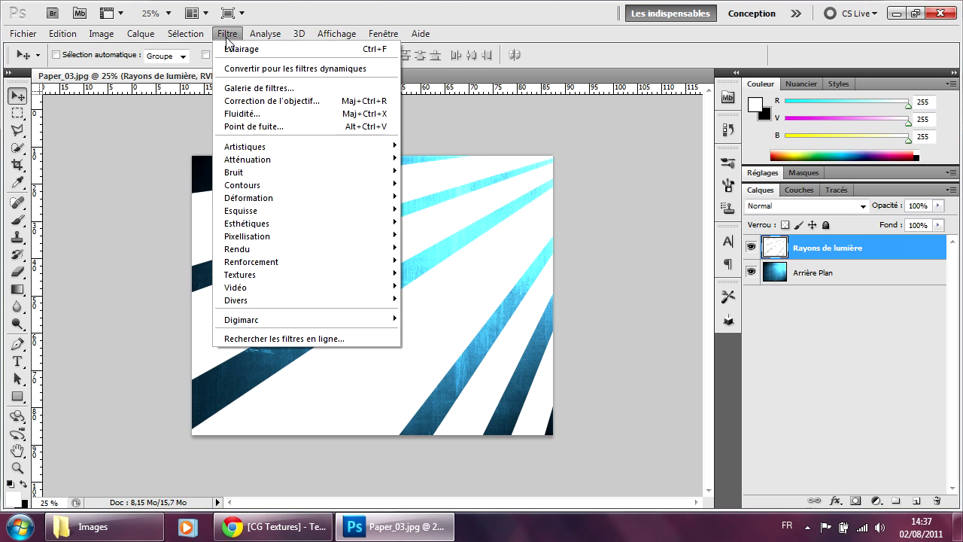
pyautogui.moveTo(261, 164)
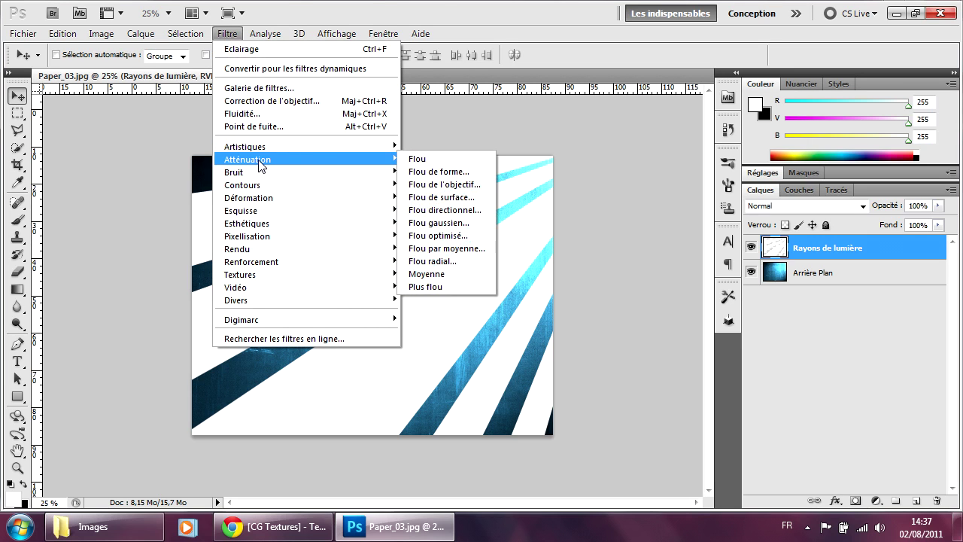
pyautogui.click(449, 228)
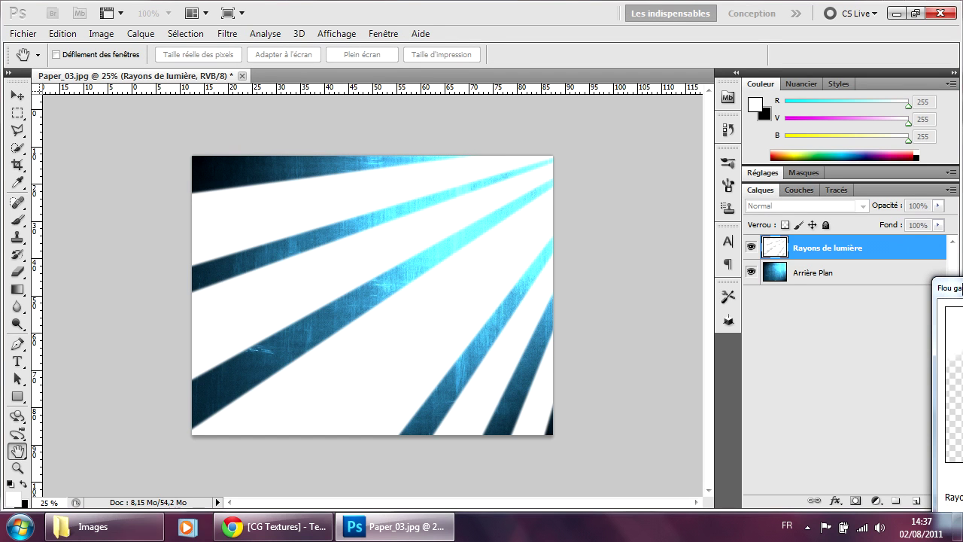
pyautogui.moveTo(659, 248); pyautogui.dragTo(511, 188)
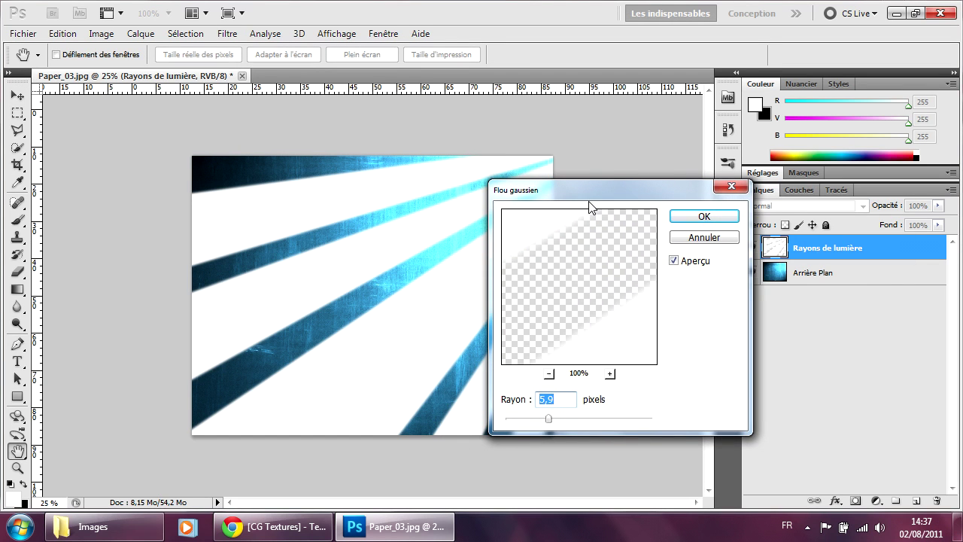
pyautogui.moveTo(589, 197); pyautogui.dragTo(656, 192)
pyautogui.moveTo(619, 419); pyautogui.dragTo(638, 418)
pyautogui.moveTo(637, 413); pyautogui.dragTo(637, 412)
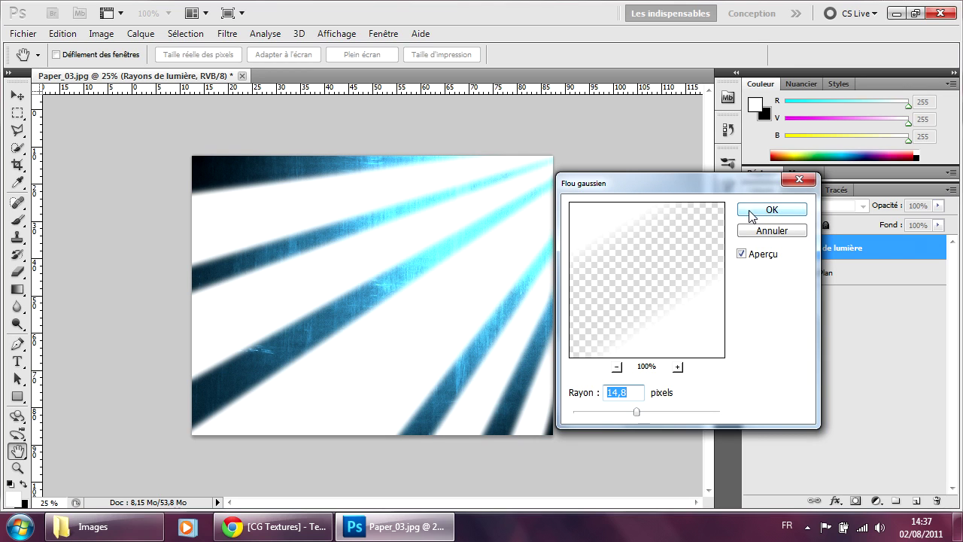
pyautogui.click(742, 254)
pyautogui.click(742, 254)
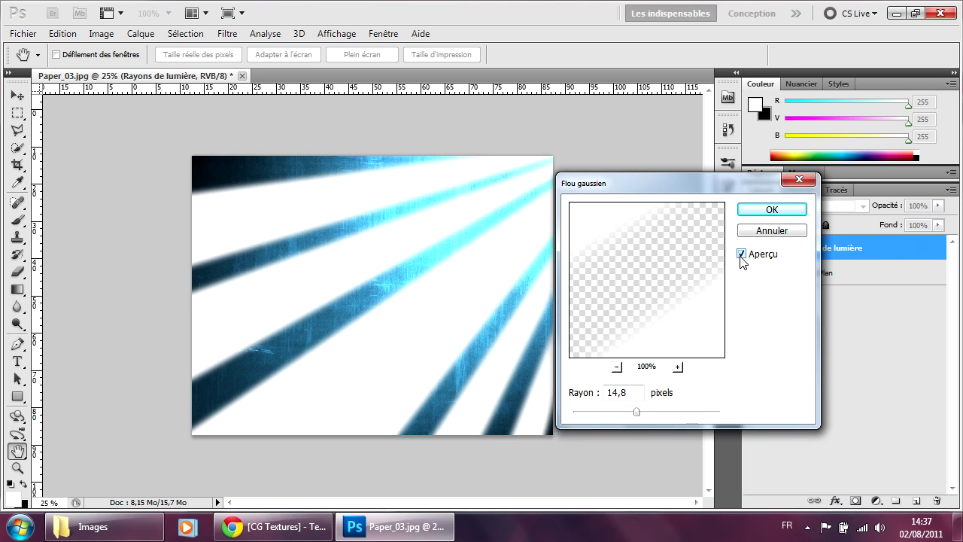
pyautogui.click(761, 214)
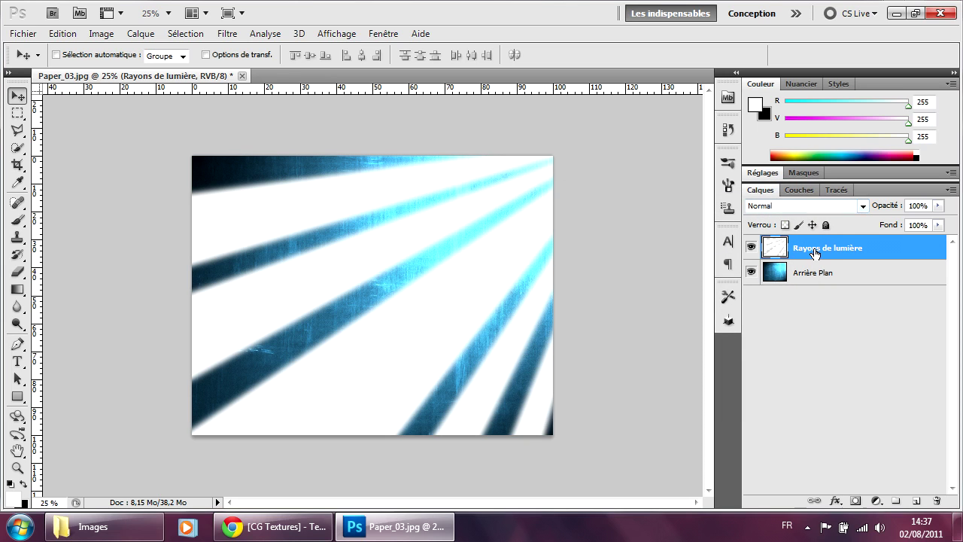
# Set the Rayons de lumière layer's blend mode to Incrustation and lower its opacity to 75%.
pyautogui.click(864, 208)
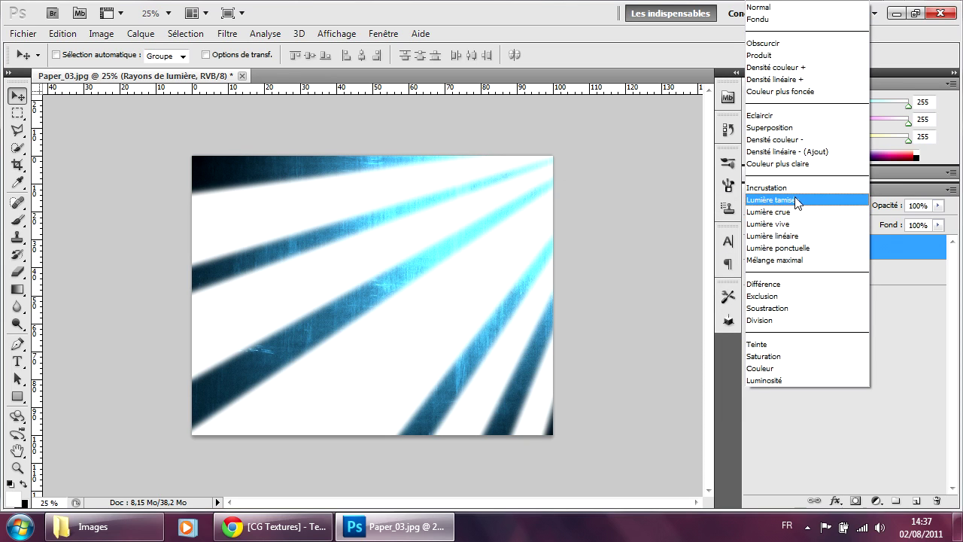
pyautogui.click(768, 190)
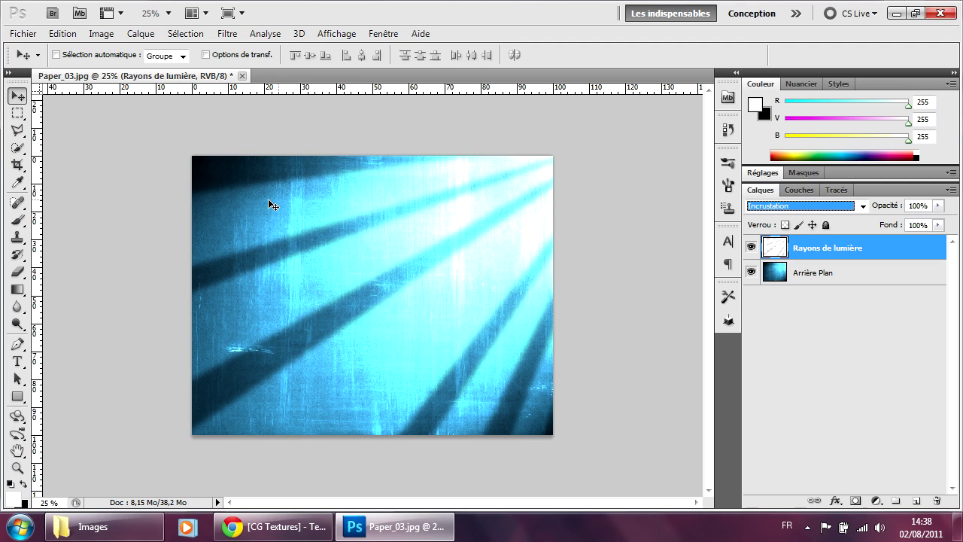
pyautogui.click(937, 206)
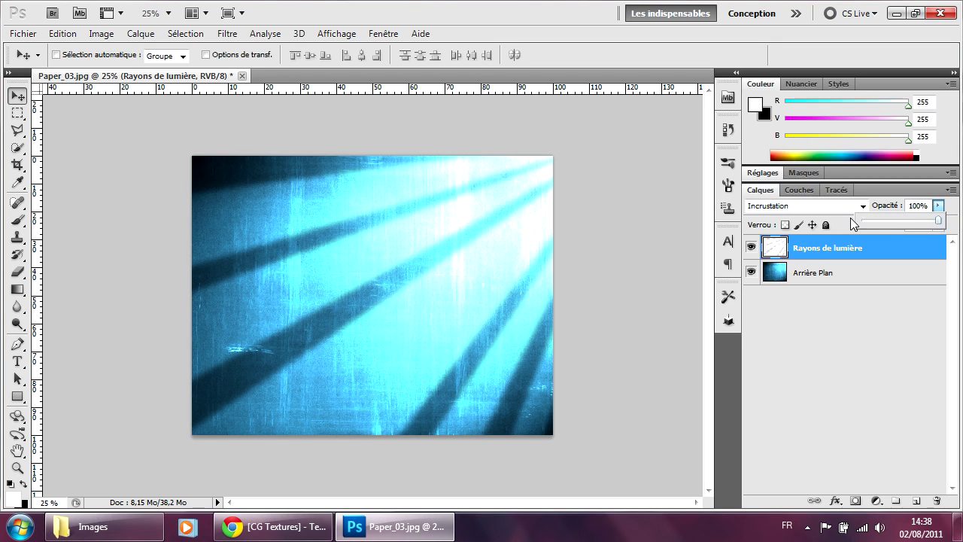
pyautogui.moveTo(939, 220); pyautogui.dragTo(918, 220)
pyautogui.click(842, 342)
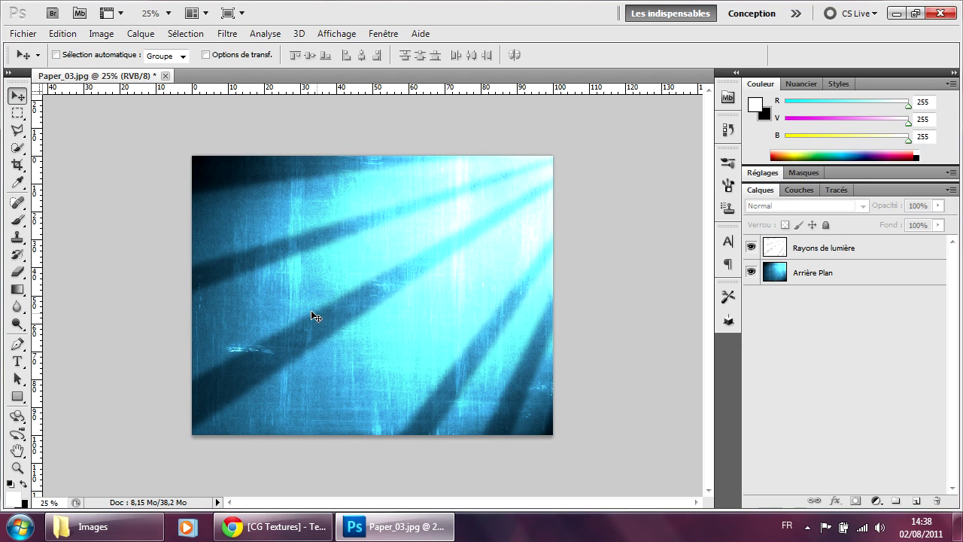
# Try the Soustraction blend mode on the Rayons de lumière layer and return it to Incrustation.
pyautogui.hotkey('ctrl', '+')
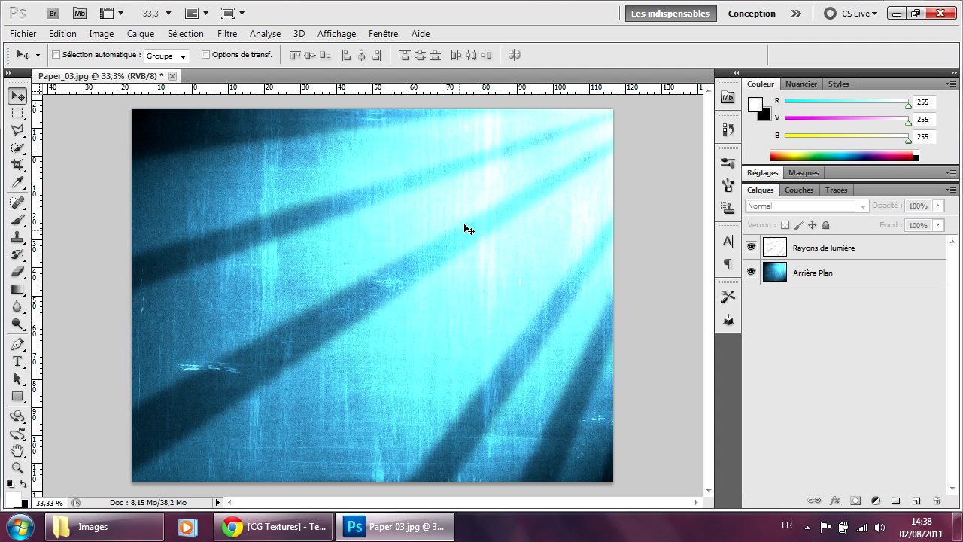
pyautogui.click(835, 256)
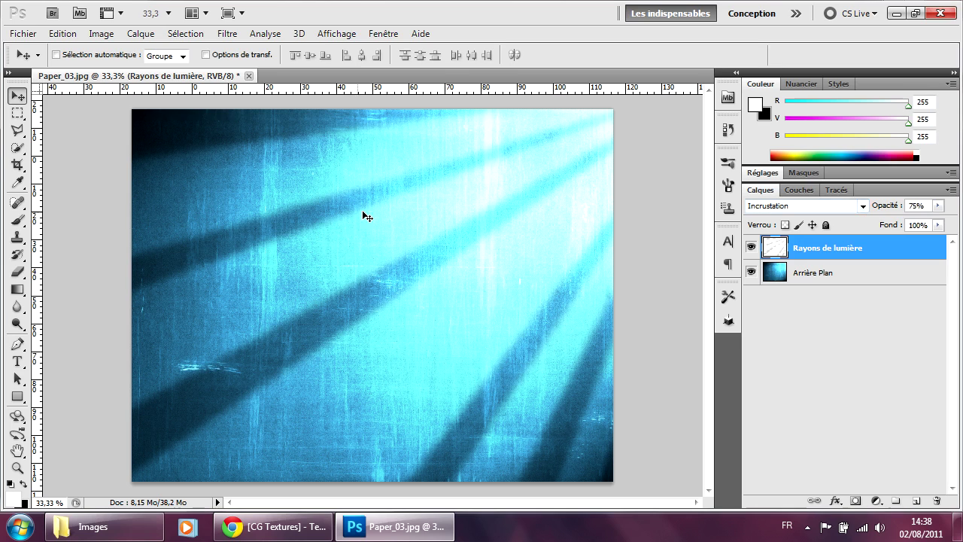
pyautogui.click(863, 206)
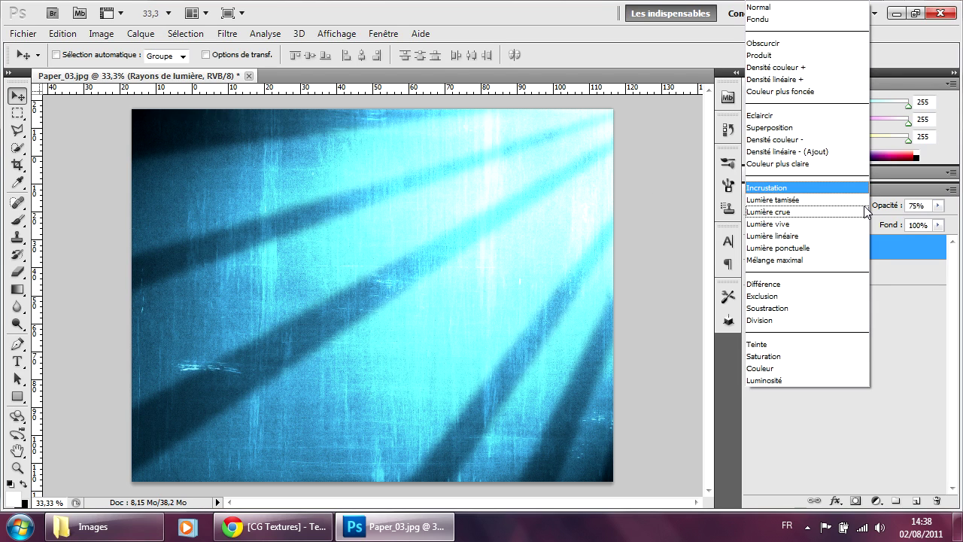
pyautogui.click(777, 315)
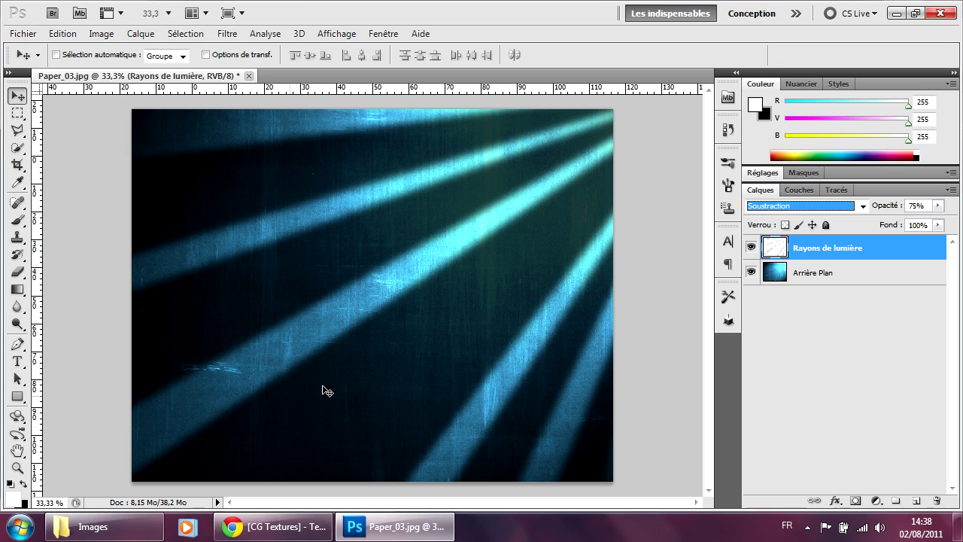
pyautogui.click(864, 208)
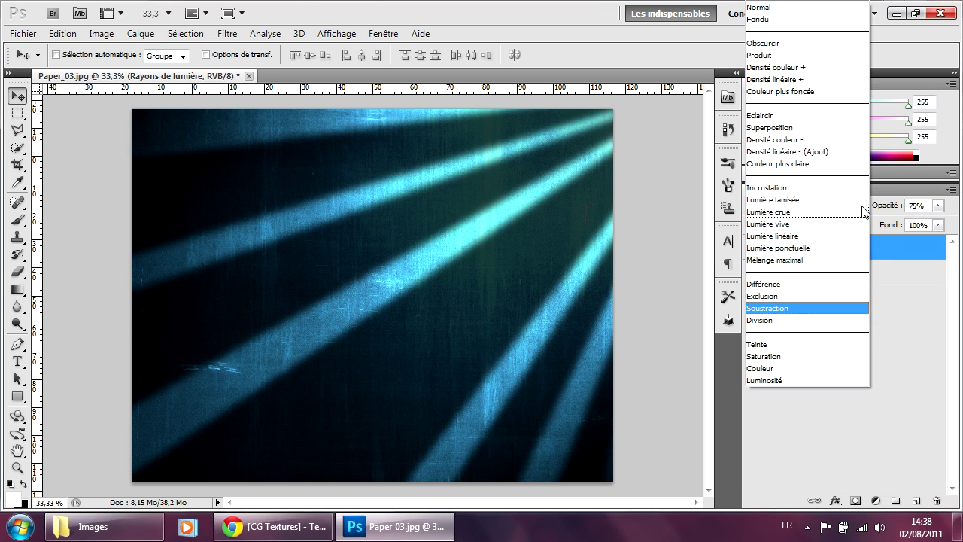
pyautogui.click(772, 190)
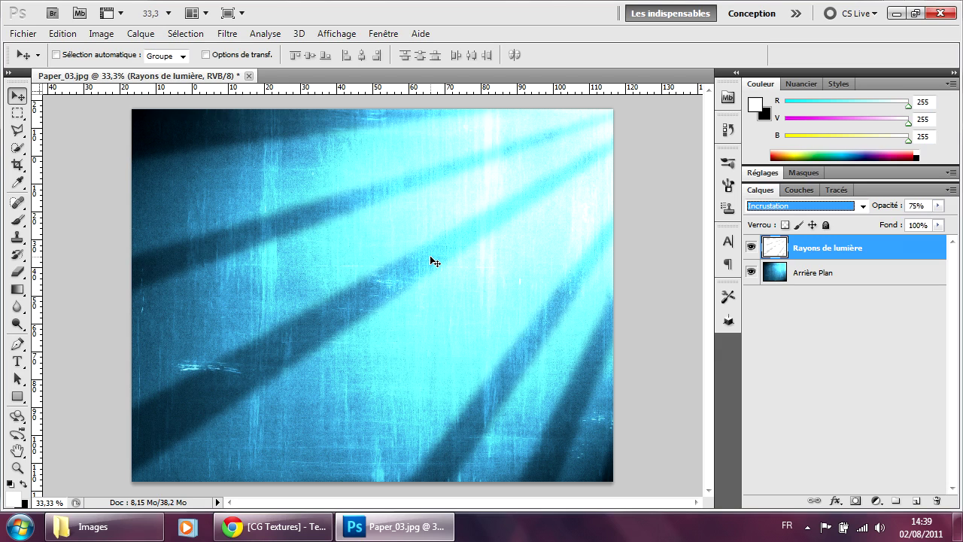
# Add the white text "Coreacte" in Franklin Gothic Demi at 150 pt across the middle of the image.
pyautogui.click(17, 362)
pyautogui.click(287, 316)
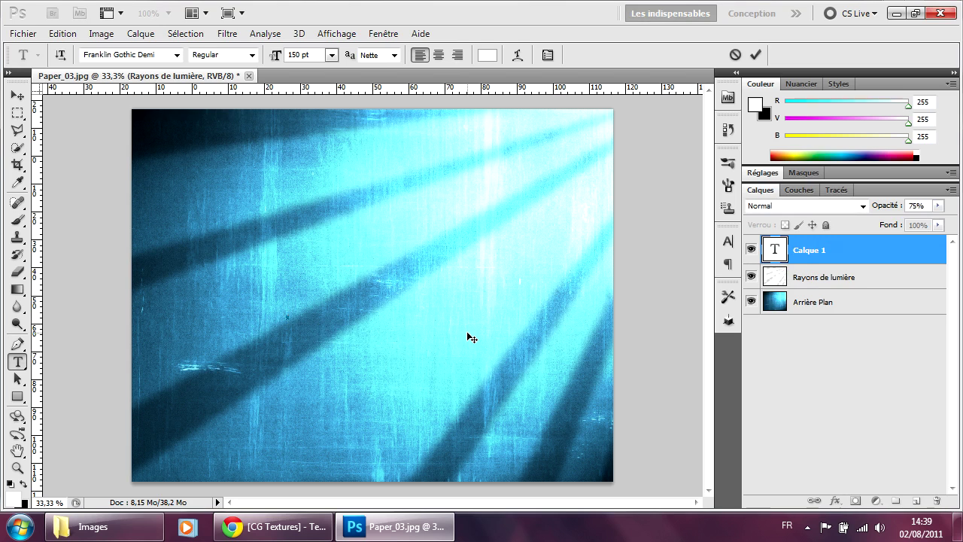
pyautogui.write('Corea')
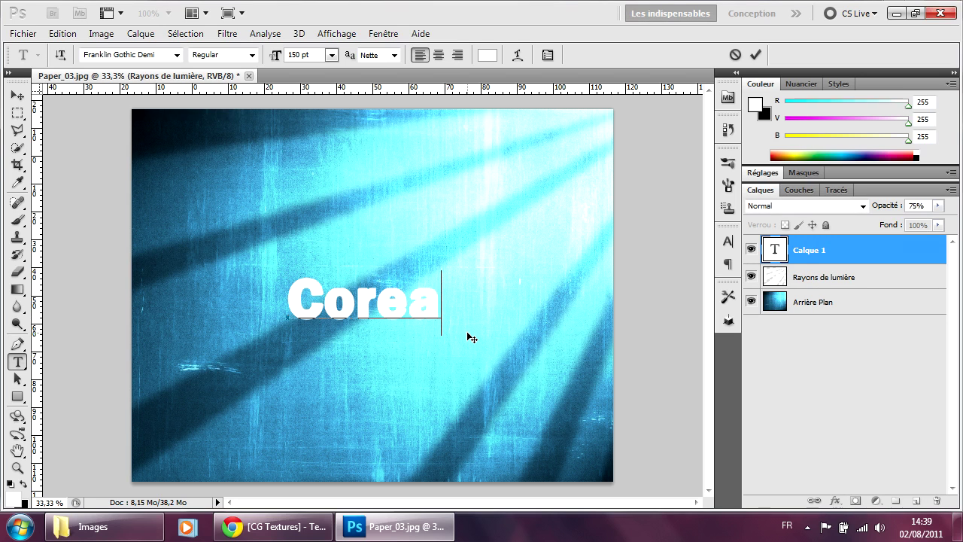
pyautogui.write('te')
pyautogui.click(812, 267)
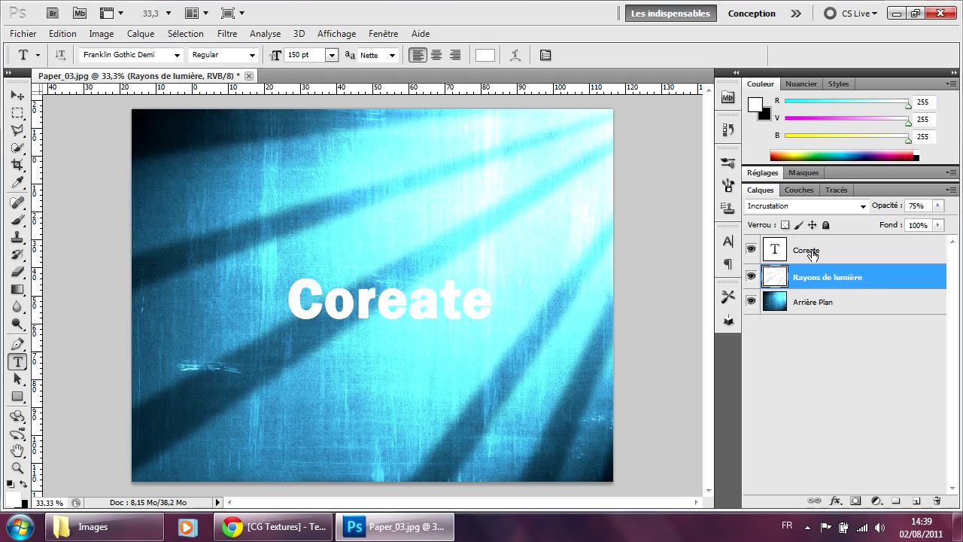
pyautogui.click(812, 253)
pyautogui.click(430, 303)
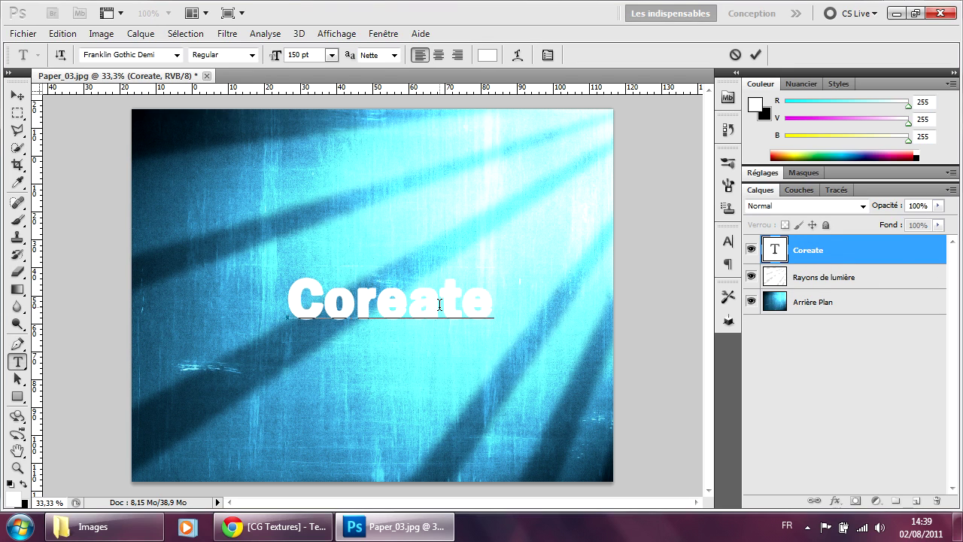
pyautogui.write('c')
pyautogui.click(815, 254)
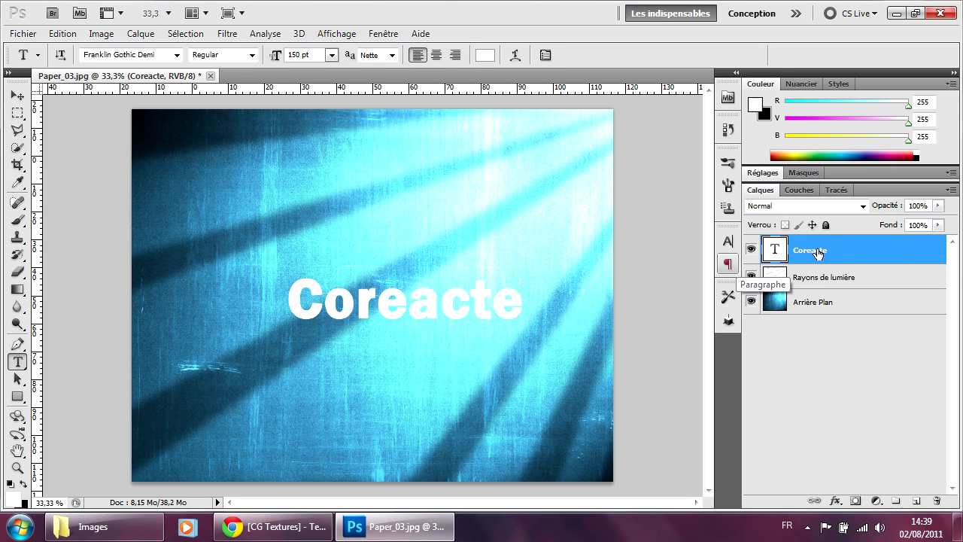
# Try a linear black-to-white gradient overlay at 90° on the Coreacte text layer.
pyautogui.rightClick(805, 251)
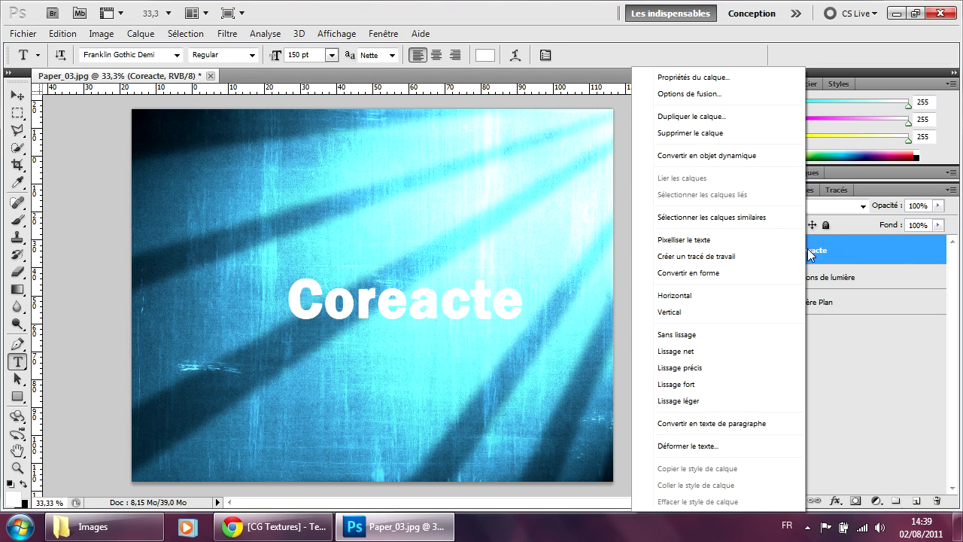
pyautogui.click(698, 95)
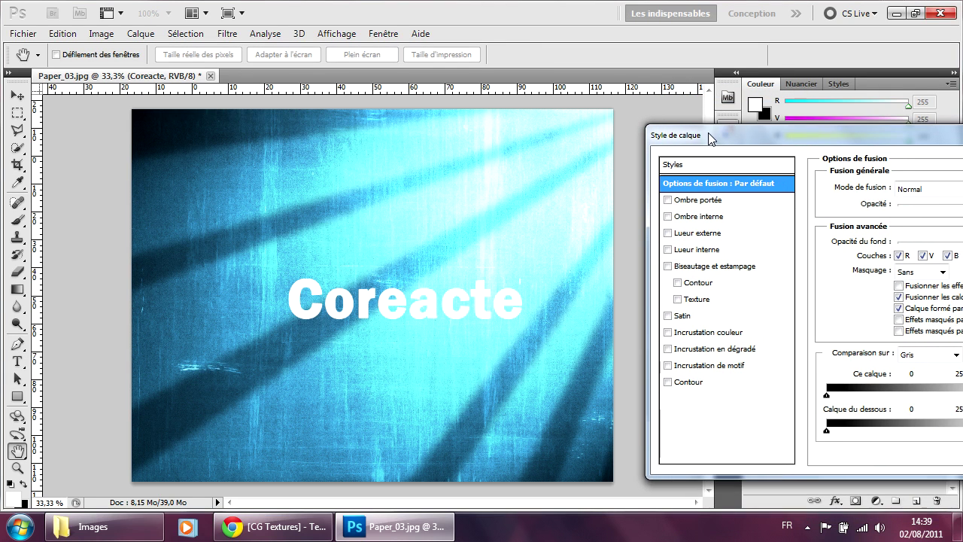
pyautogui.click(646, 357)
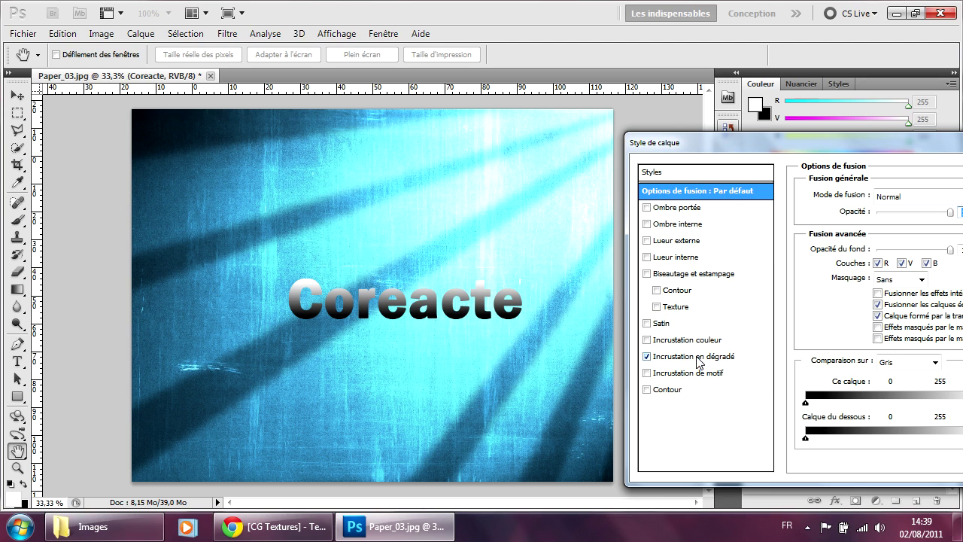
pyautogui.click(696, 357)
pyautogui.moveTo(758, 143); pyautogui.dragTo(690, 145)
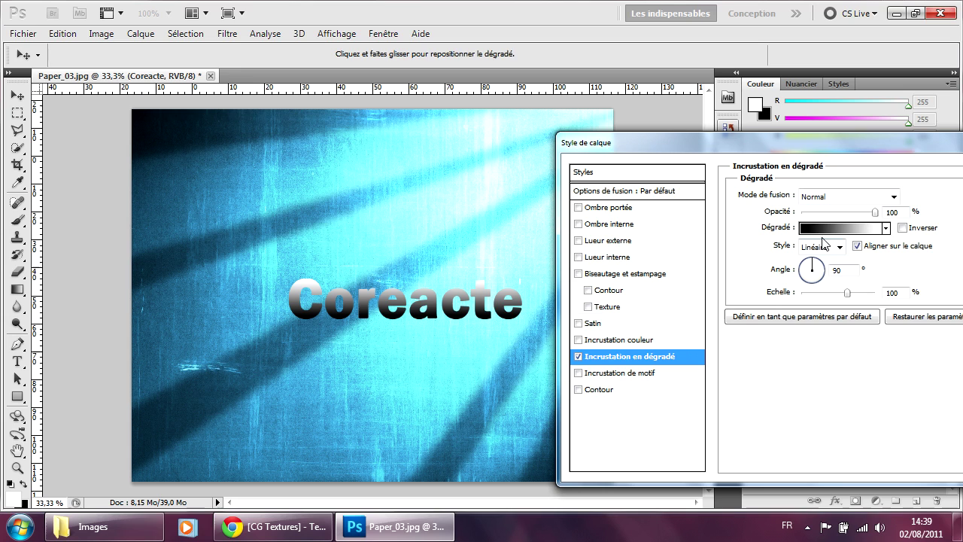
pyautogui.click(823, 229)
pyautogui.moveTo(896, 232); pyautogui.dragTo(673, 186)
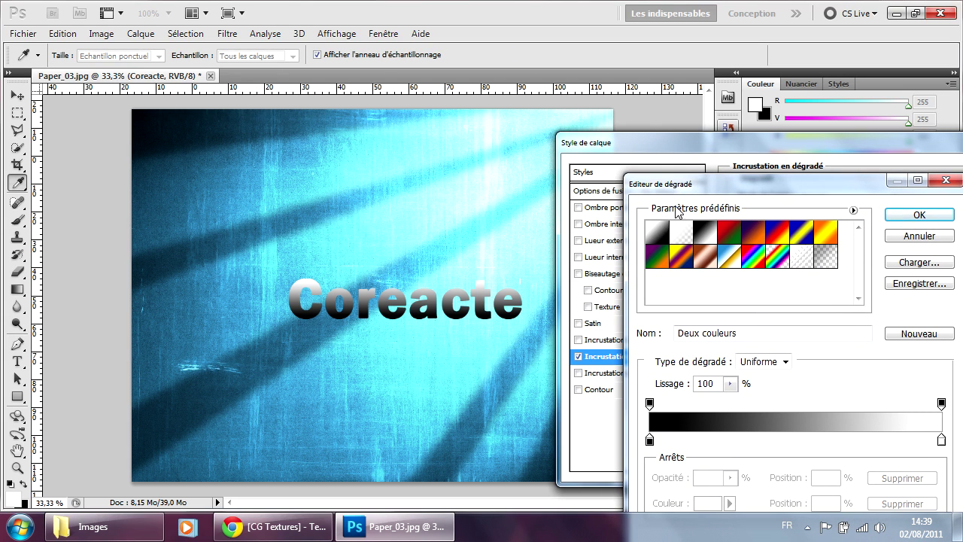
pyautogui.doubleClick(649, 439)
pyautogui.click(633, 132)
pyautogui.click(919, 214)
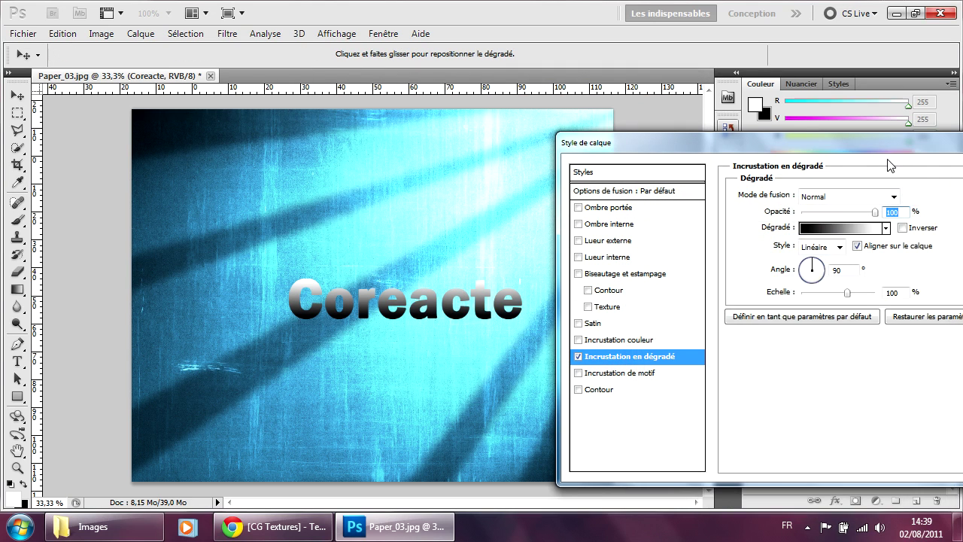
pyautogui.click(933, 188)
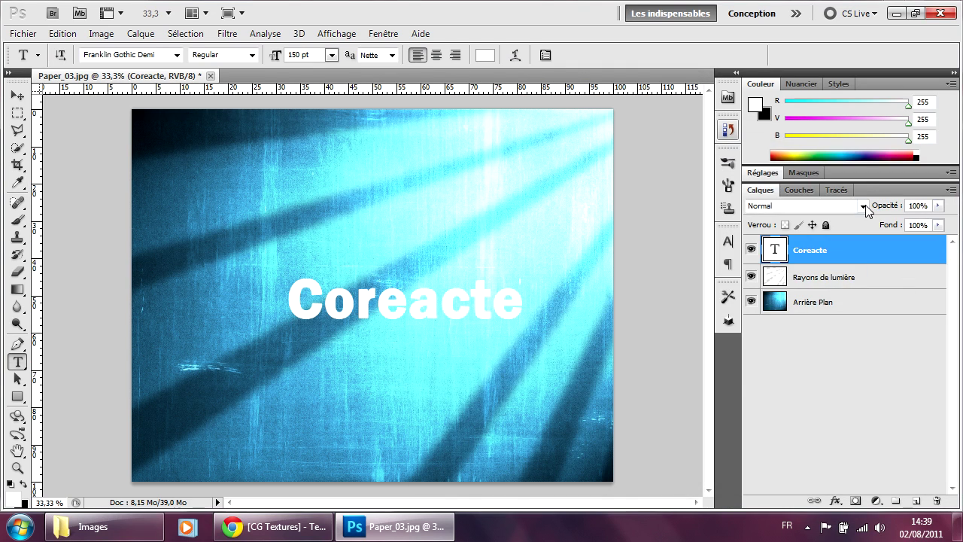
# Set the Coreacte text layer's blend mode to Incrustation and move it below the Arrière Plan layer.
pyautogui.click(866, 206)
pyautogui.click(781, 190)
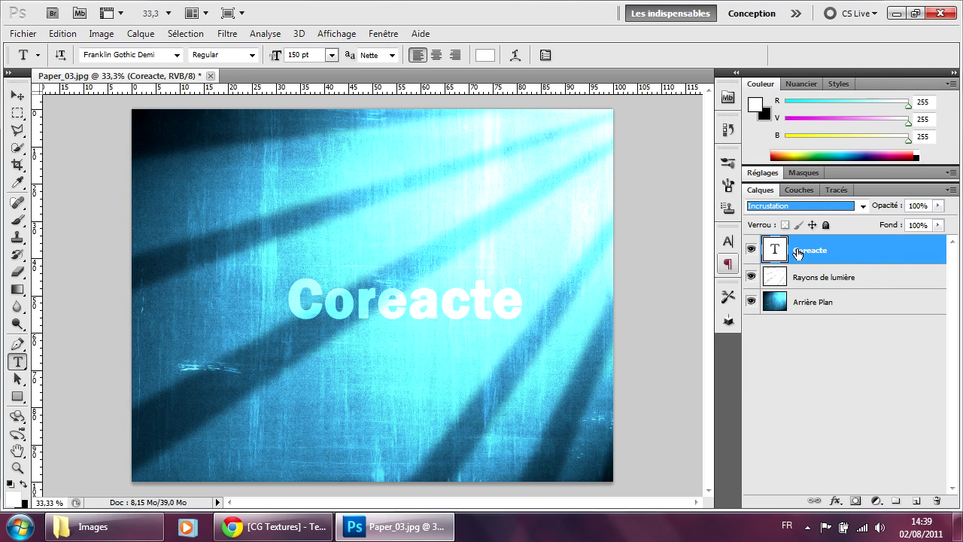
pyautogui.moveTo(802, 250); pyautogui.dragTo(812, 316)
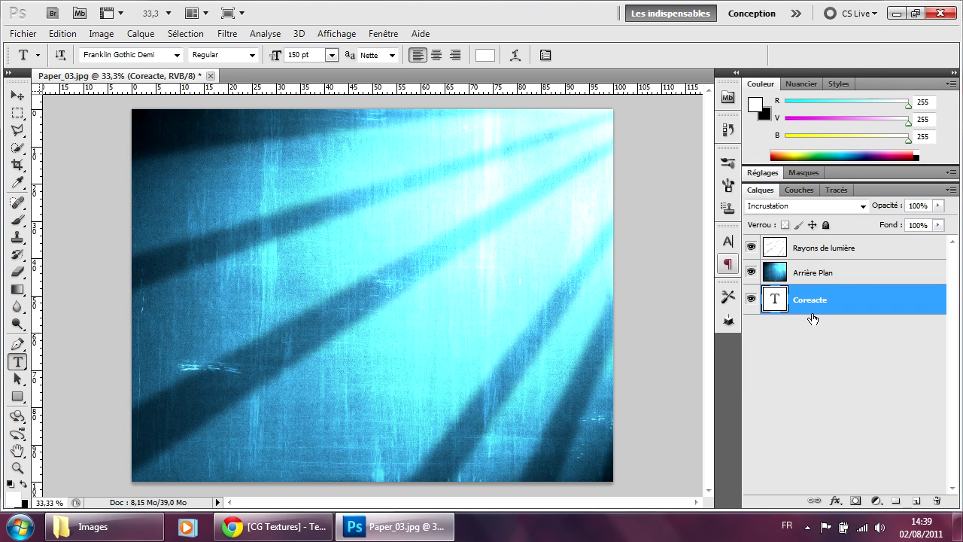
# Set the Arrière Plan layer's blend mode to Incrustation.
pyautogui.click(801, 273)
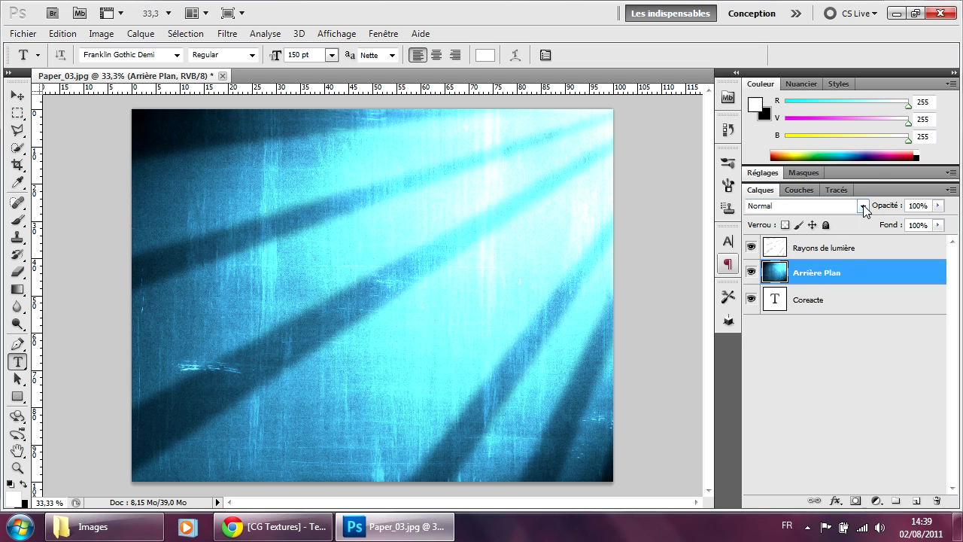
pyautogui.click(842, 206)
pyautogui.click(841, 188)
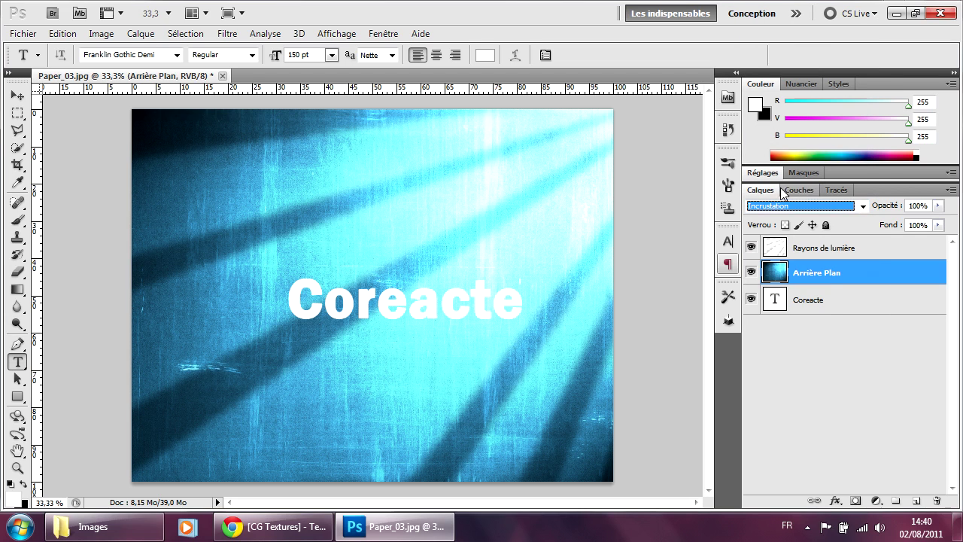
# Enable a linear gradient overlay at 90° on the Coreacte text layer, keeping the text in view beside the dialog.
pyautogui.click(800, 304)
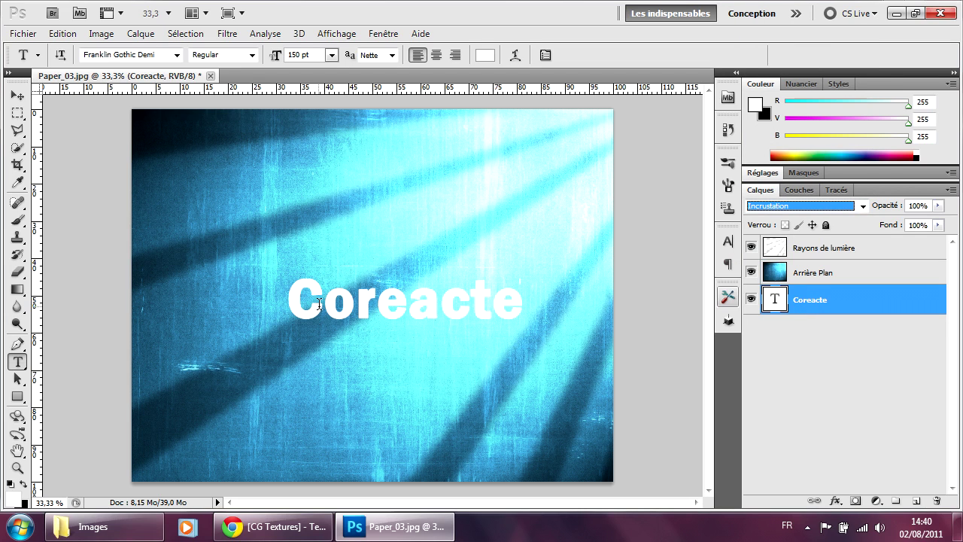
pyautogui.rightClick(806, 304)
pyautogui.click(682, 94)
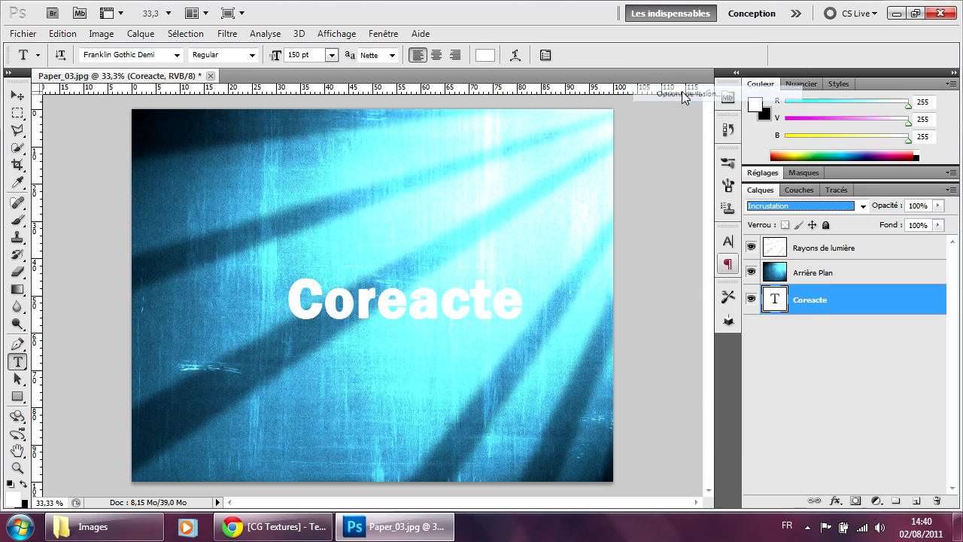
pyautogui.click(452, 352)
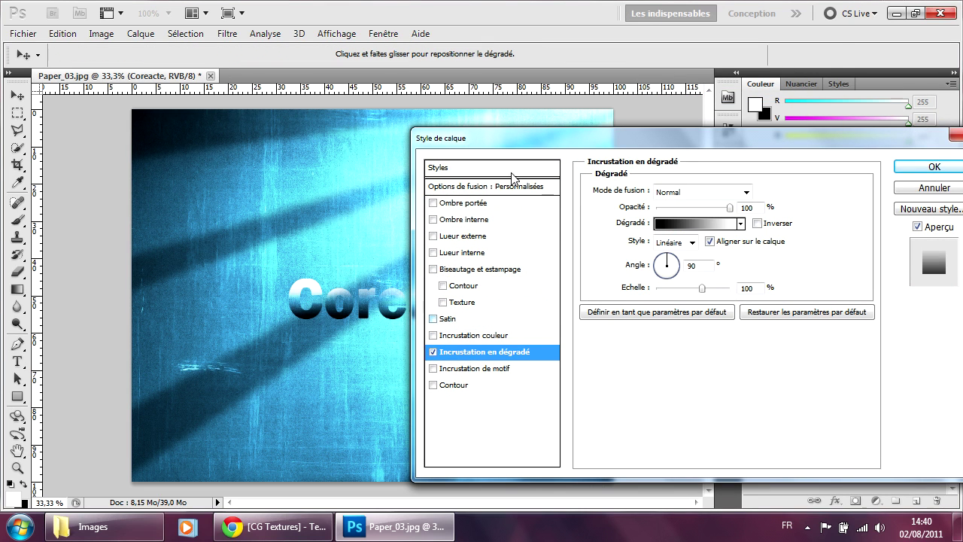
pyautogui.moveTo(566, 145); pyautogui.dragTo(775, 157)
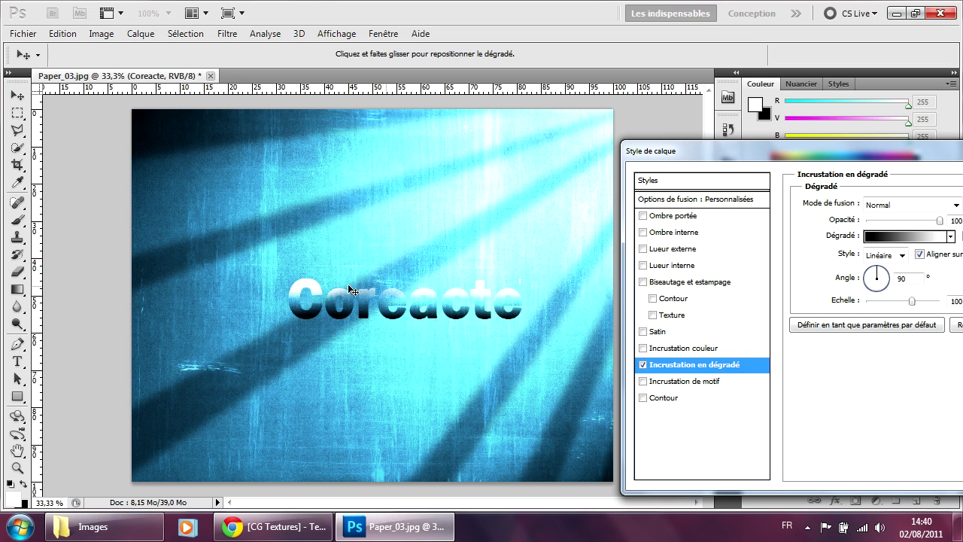
pyautogui.moveTo(630, 151); pyautogui.dragTo(105, 163)
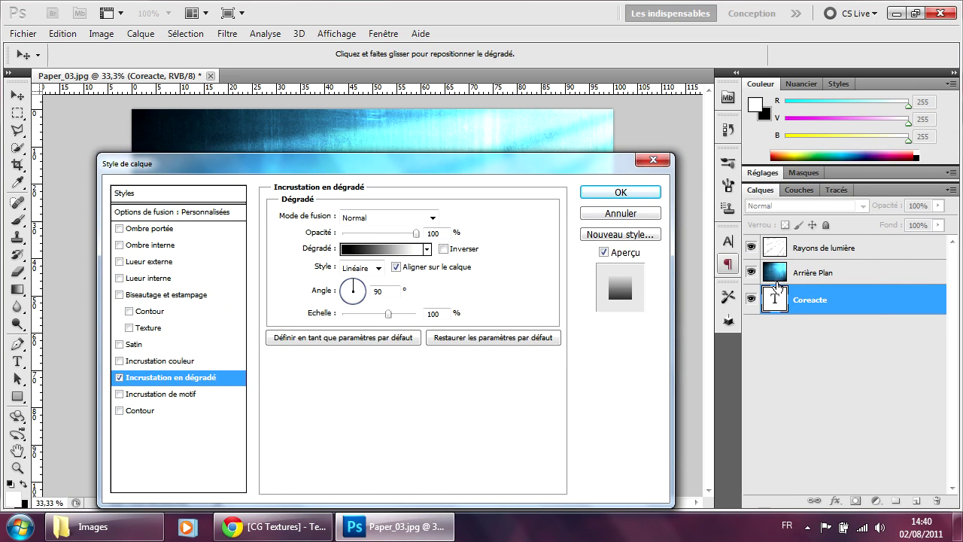
pyautogui.moveTo(395, 165); pyautogui.dragTo(798, 165)
# Change the black stop of the overlay gradient to a dark grey.
pyautogui.click(781, 249)
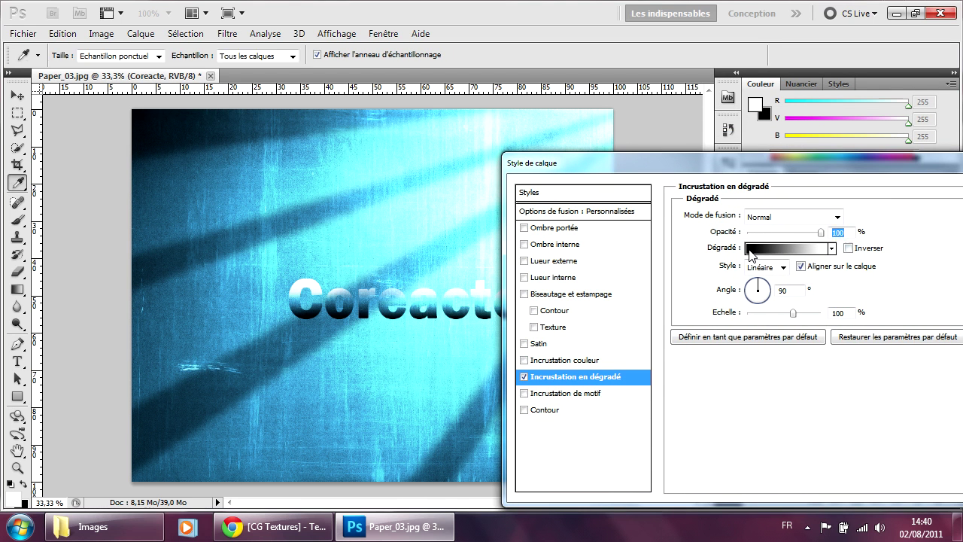
pyautogui.click(650, 440)
pyautogui.doubleClick(649, 440)
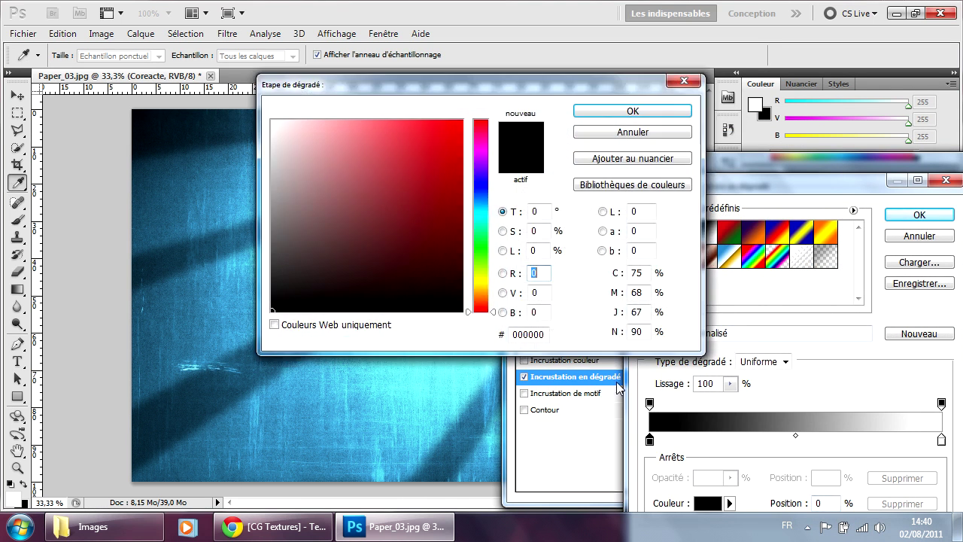
pyautogui.moveTo(476, 97); pyautogui.dragTo(802, 147)
pyautogui.moveTo(617, 339)
pyautogui.mouseDown()
pyautogui.moveTo(598, 300)
pyautogui.moveTo(600, 325)
pyautogui.mouseUp()
pyautogui.click(955, 164)
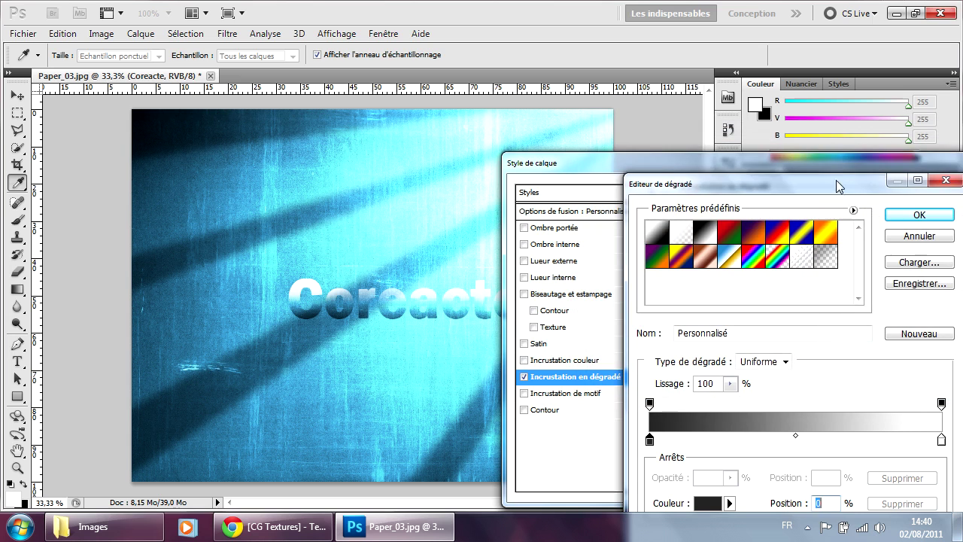
# Change the white stop of the overlay gradient to grey 666666 and accept the edited gradient.
pyautogui.click(942, 441)
pyautogui.doubleClick(941, 441)
pyautogui.moveTo(614, 263)
pyautogui.mouseDown()
pyautogui.moveTo(604, 299)
pyautogui.moveTo(597, 284)
pyautogui.mouseUp()
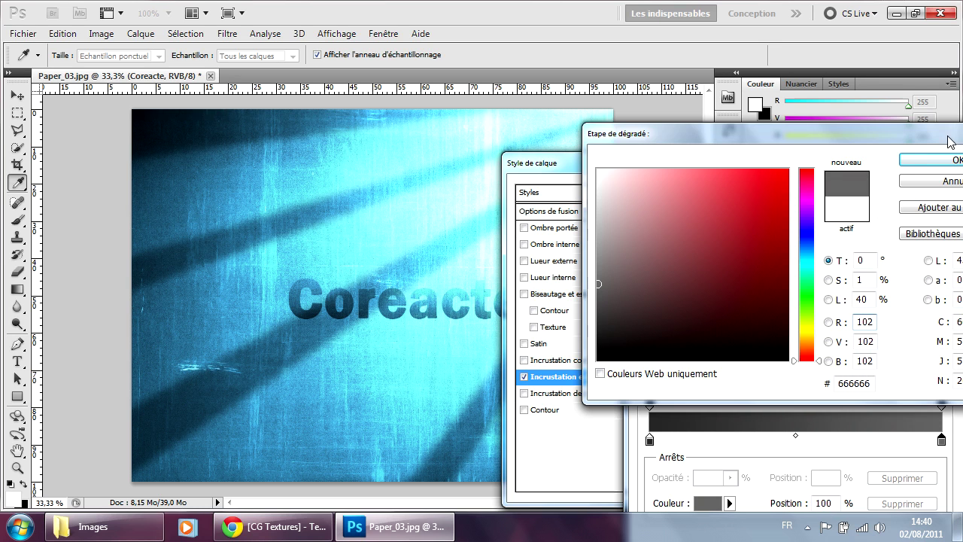
pyautogui.click(939, 161)
pyautogui.click(864, 191)
# Set the gradient overlay's angle to 85° and apply the layer style.
pyautogui.moveTo(683, 166); pyautogui.dragTo(767, 156)
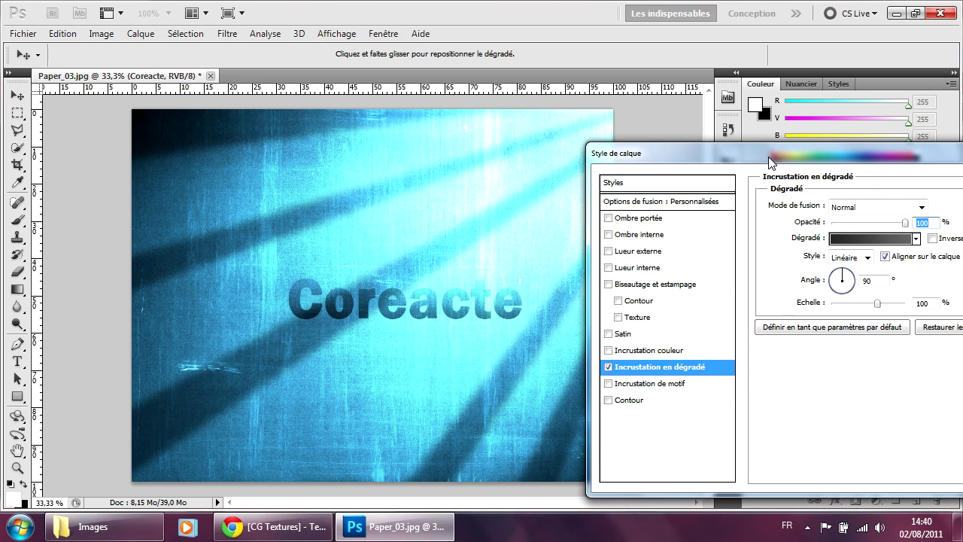
pyautogui.moveTo(842, 282); pyautogui.dragTo(846, 281)
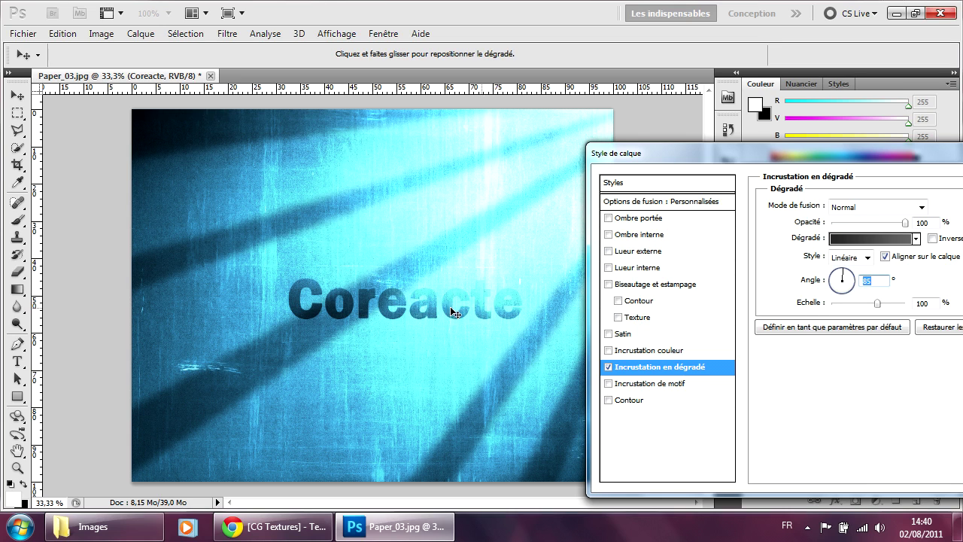
pyautogui.moveTo(843, 156); pyautogui.dragTo(670, 152)
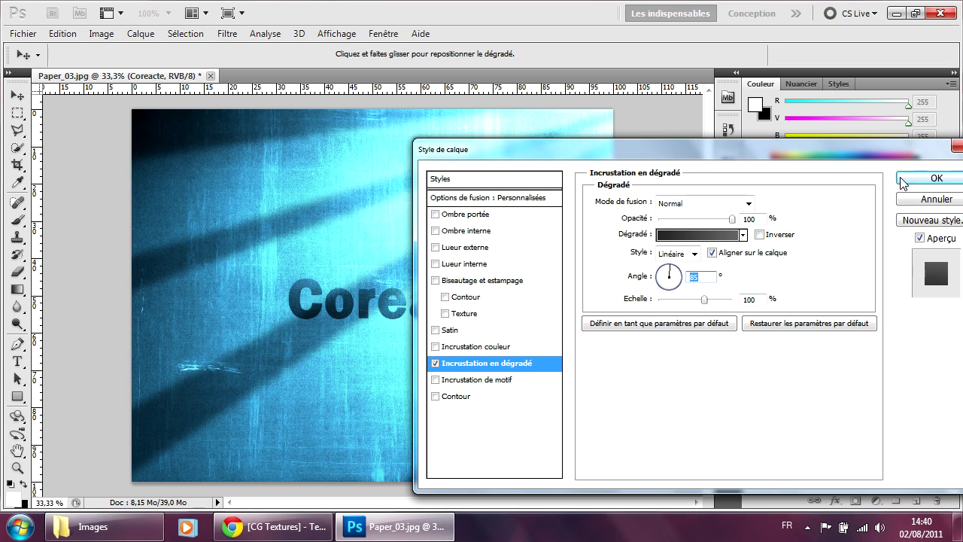
pyautogui.click(933, 178)
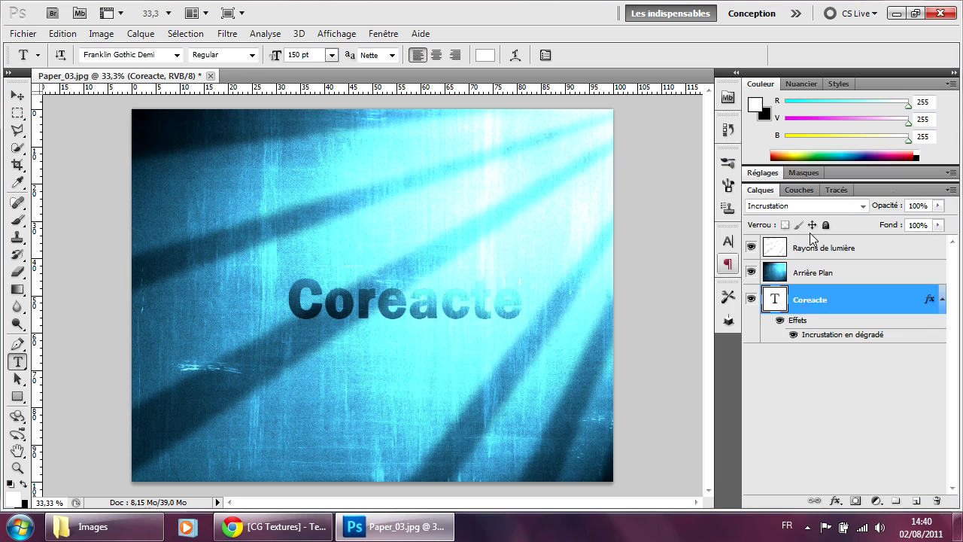
# Move the Coreacte text slightly down and to the left, and place a duplicate of its layer below the original.
pyautogui.click(17, 95)
pyautogui.moveTo(331, 343); pyautogui.dragTo(362, 347)
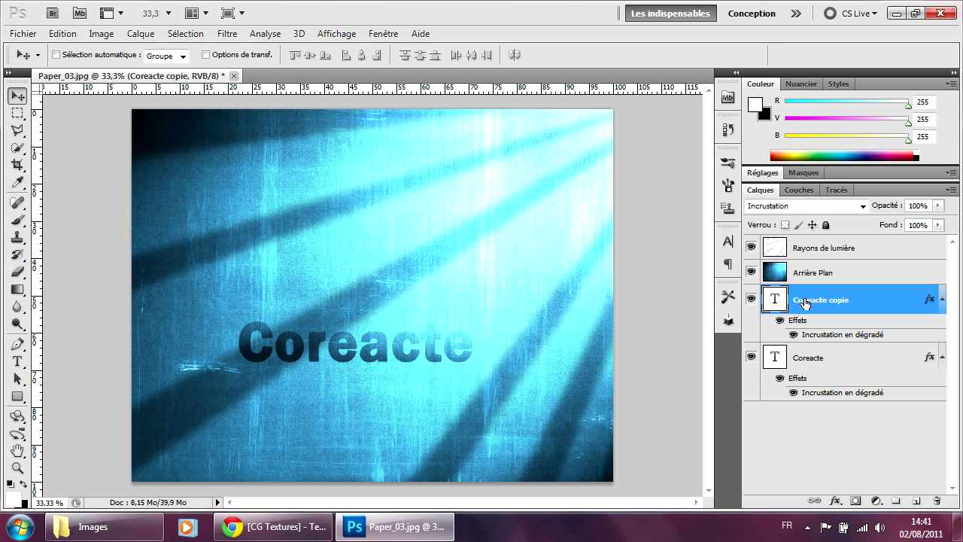
pyautogui.moveTo(805, 297); pyautogui.dragTo(806, 391)
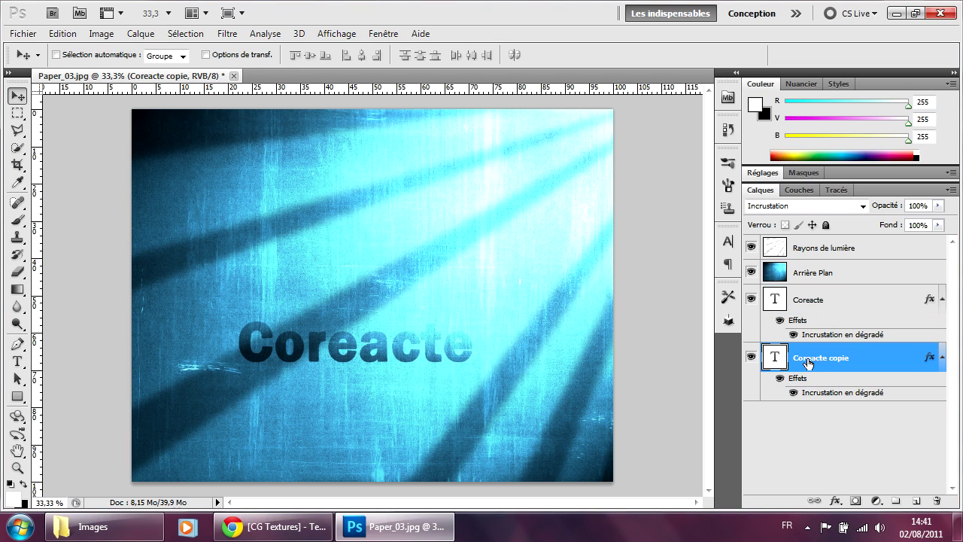
# Replace the gradient overlay on the Coreacte copie layer with a white colour overlay at 100% opacity.
pyautogui.rightClick(807, 361)
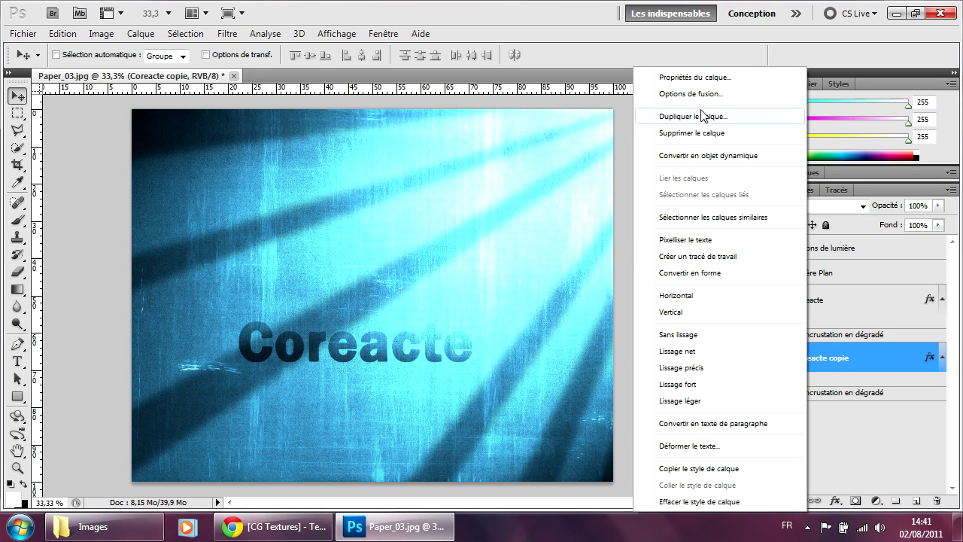
pyautogui.click(693, 95)
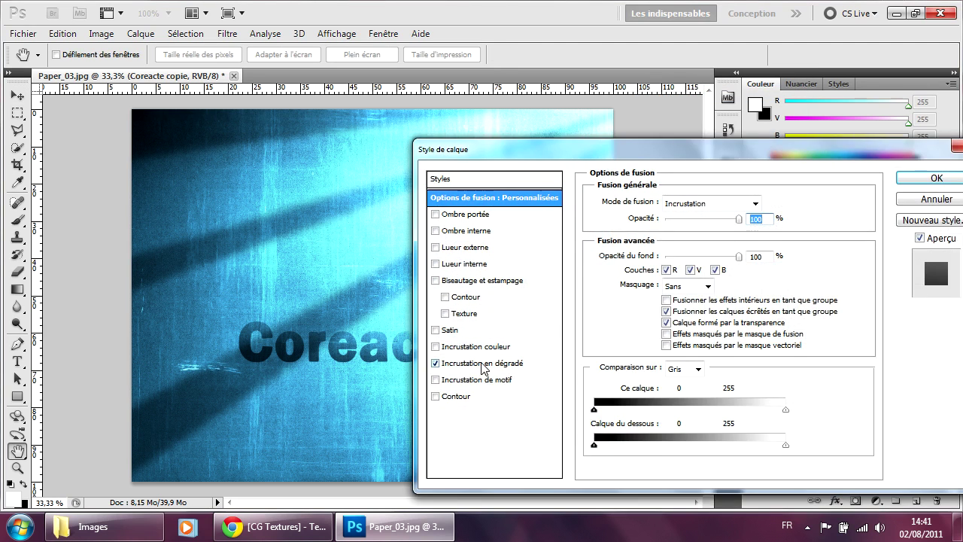
pyautogui.click(435, 362)
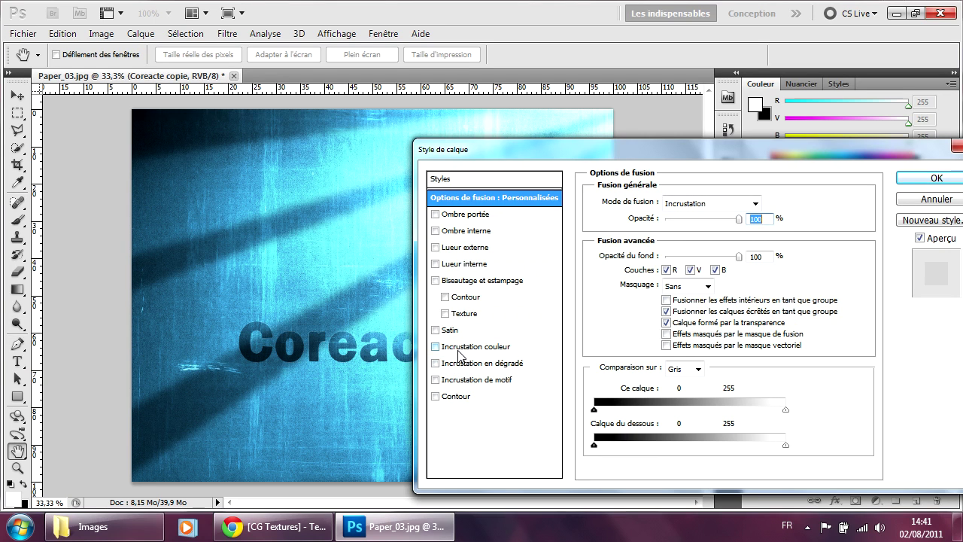
pyautogui.click(435, 347)
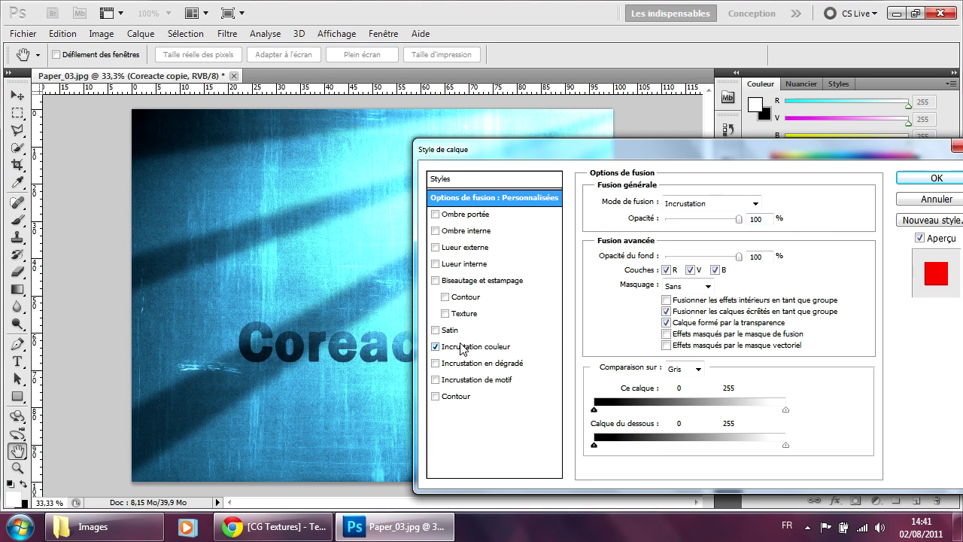
pyautogui.click(515, 343)
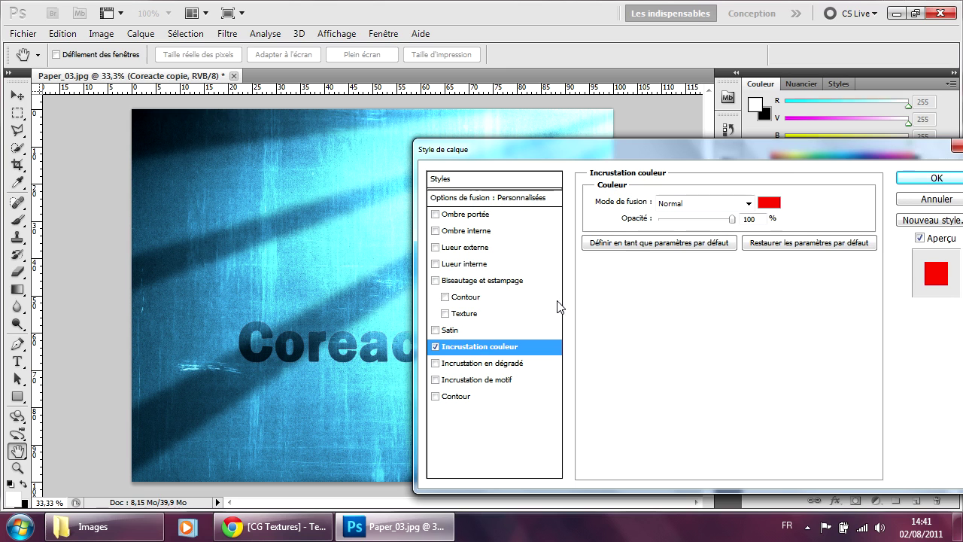
pyautogui.click(767, 203)
pyautogui.click(936, 165)
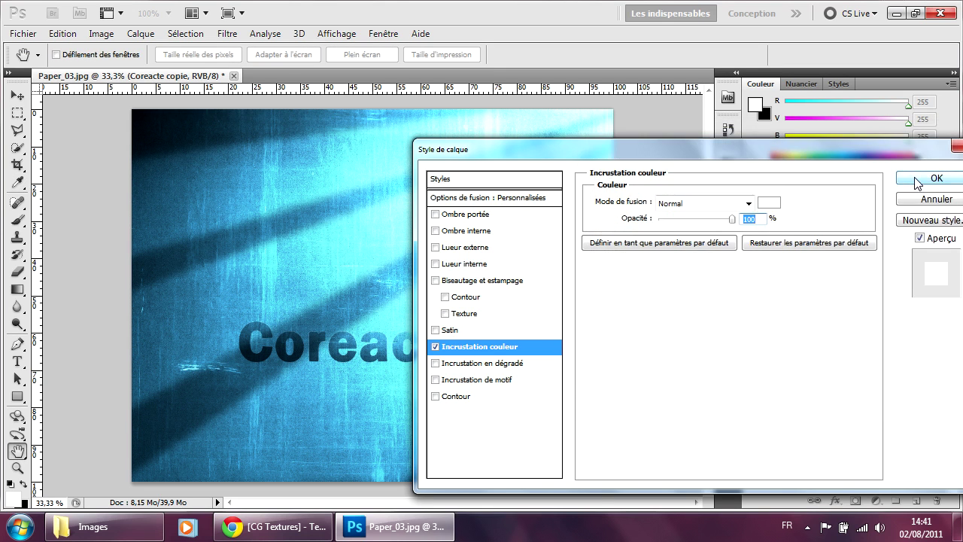
pyautogui.click(934, 181)
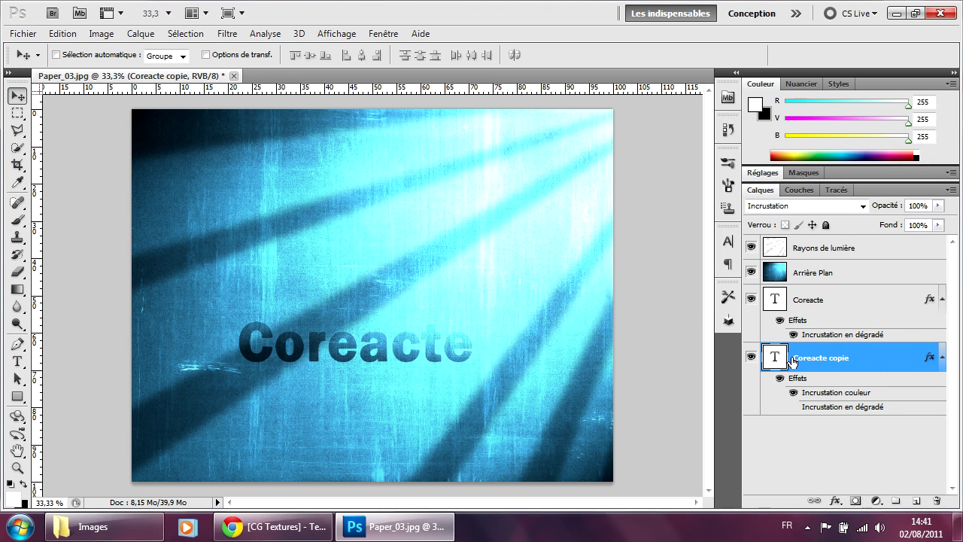
# Offset the white Coreacte copie layer slightly from the original text to form a thin light edge.
pyautogui.moveTo(439, 348); pyautogui.dragTo(365, 328)
pyautogui.press('Right')
pyautogui.press('Right')
pyautogui.press('Down')
pyautogui.press('Down')
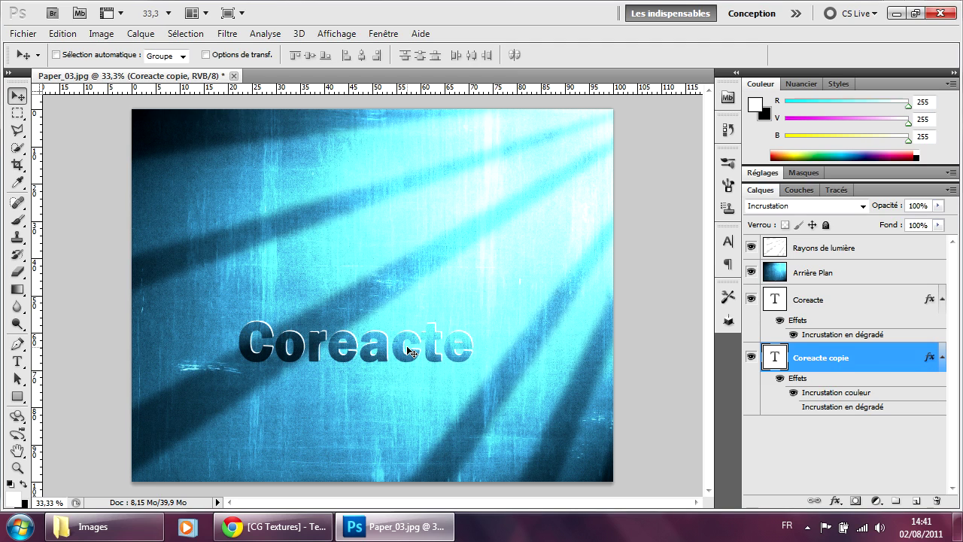
# Try a wider rightward offset of the Coreacte copie layer, and return it to its slight offset.
pyautogui.press('Right')
pyautogui.press('Right')
pyautogui.press('Right')
pyautogui.press('Right')
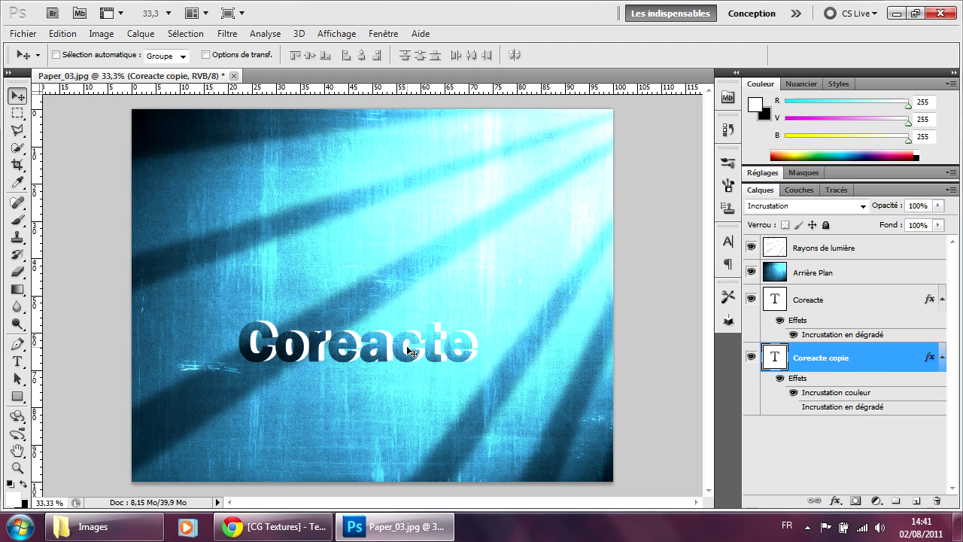
pyautogui.press('Left')
pyautogui.press('Left')
pyautogui.press('Left')
pyautogui.press('Left')
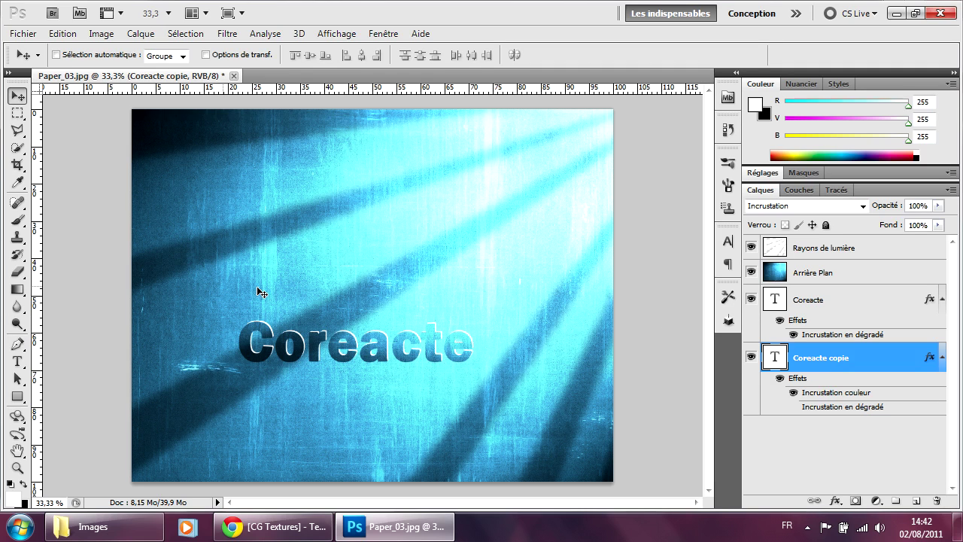
# Rotate the Coreacte and Coreacte copie layers together by about -32.86° and apply the transformation.
pyautogui.keyDown('ctrl'); pyautogui.click(798, 301); pyautogui.keyUp('ctrl')
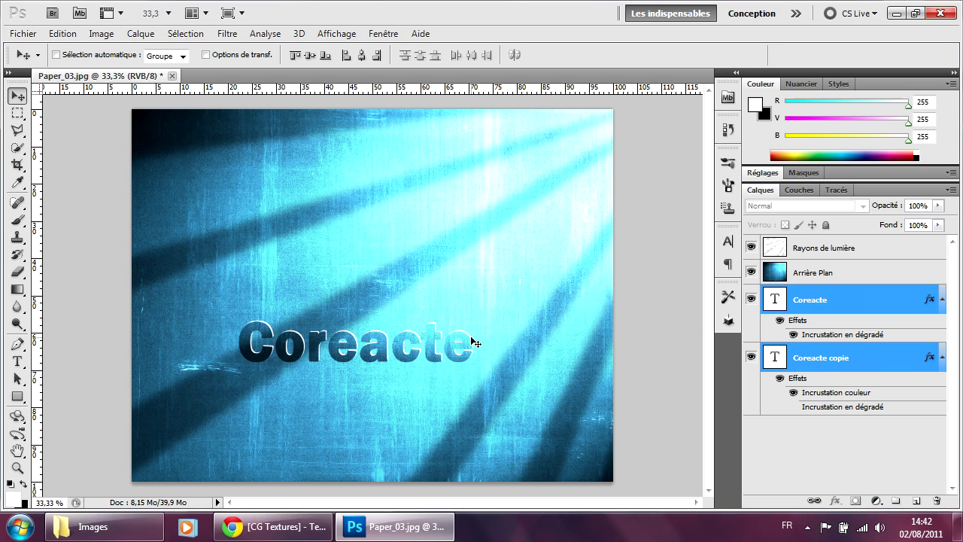
pyautogui.hotkey('ctrl', 't')
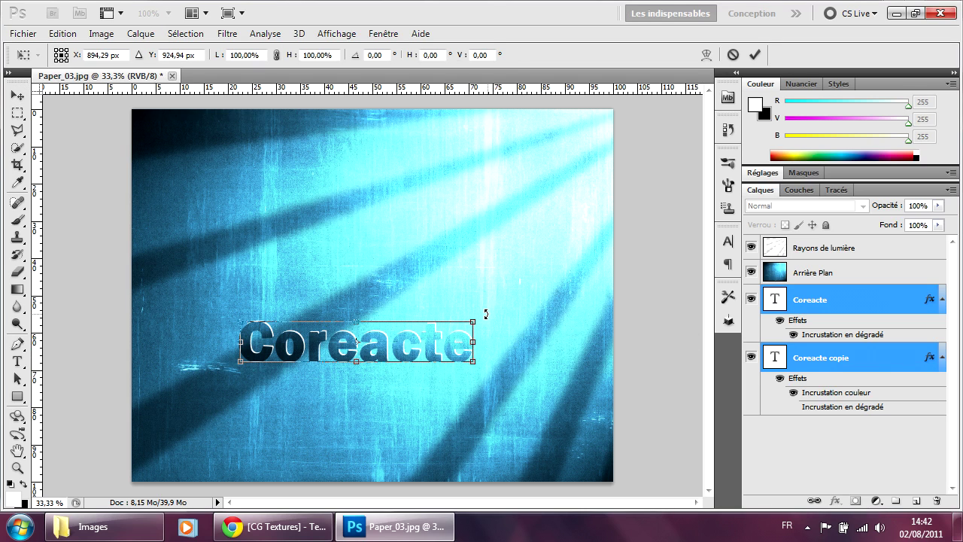
pyautogui.moveTo(485, 313); pyautogui.dragTo(444, 255)
pyautogui.press('v')
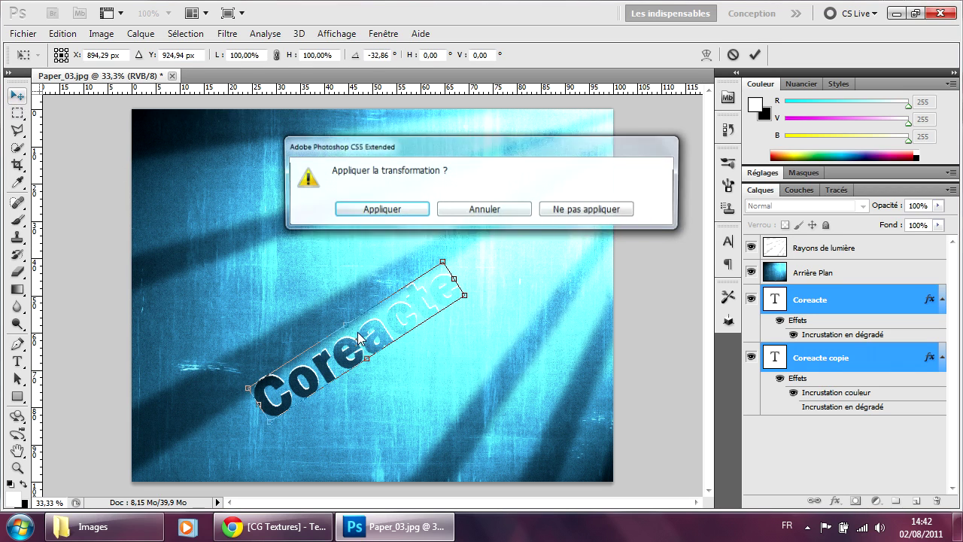
pyautogui.click(388, 208)
# Move both text layers down and to the right between the shadow bands and rotate them another -5.73°.
pyautogui.moveTo(399, 318); pyautogui.dragTo(426, 347)
pyautogui.hotkey('ctrl', 't')
pyautogui.moveTo(499, 274); pyautogui.dragTo(482, 274)
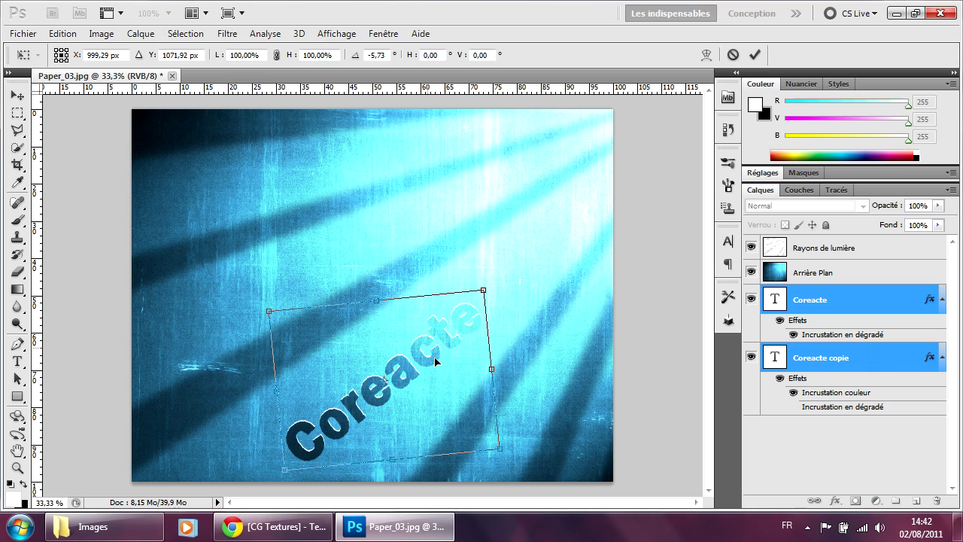
pyautogui.press('Return')
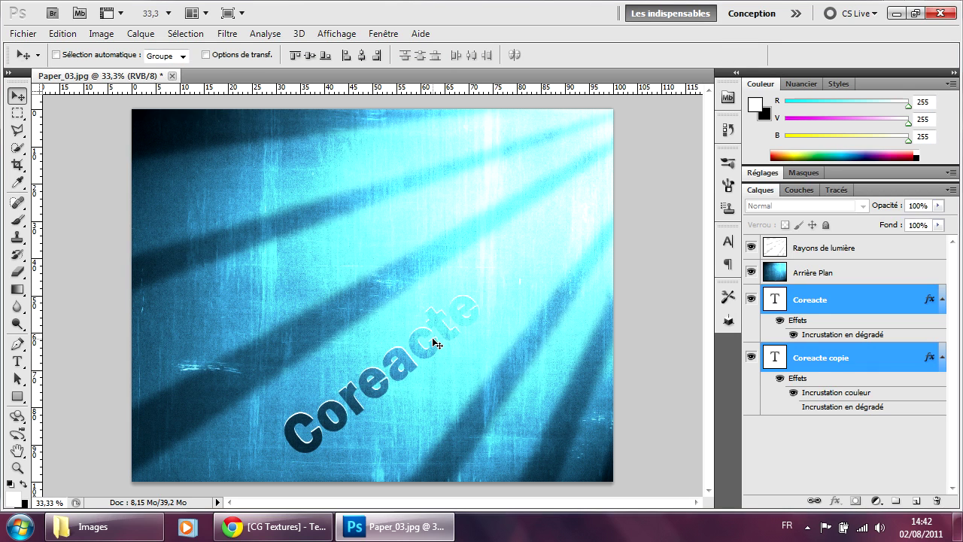
# Rotate both text layers a further -2.90° and fine-tune their position within the light ray.
pyautogui.moveTo(435, 342); pyautogui.dragTo(445, 346)
pyautogui.hotkey('ctrl', 't')
pyautogui.moveTo(501, 276); pyautogui.dragTo(491, 273)
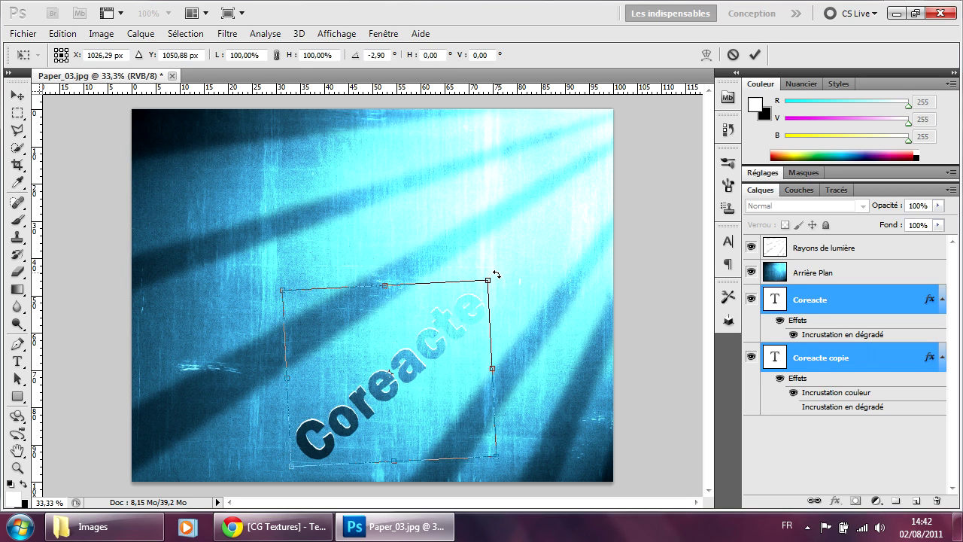
pyautogui.press('Return')
pyautogui.moveTo(375, 394); pyautogui.dragTo(382, 387)
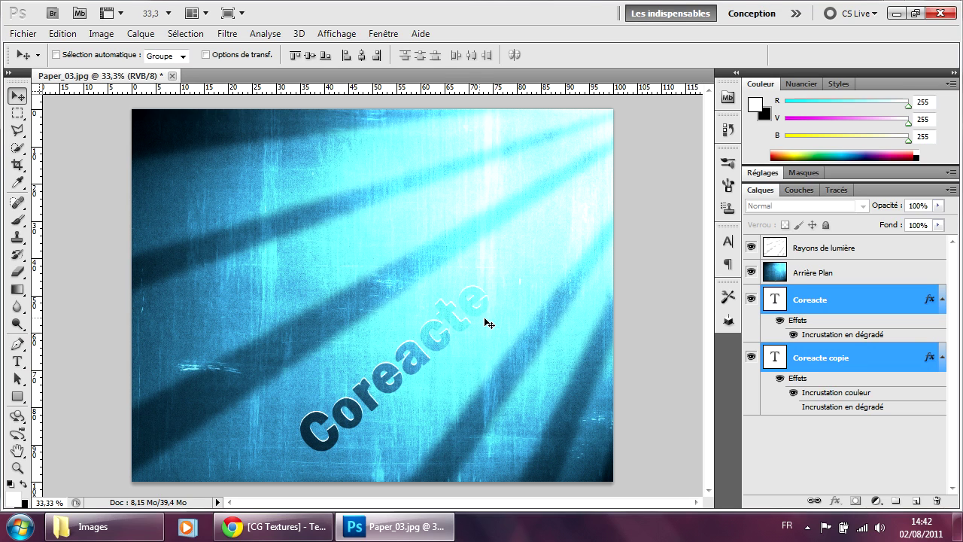
# Hide and show the Coreacte copie layer to compare the title without and with its light edge.
pyautogui.click(807, 301)
pyautogui.click(751, 358)
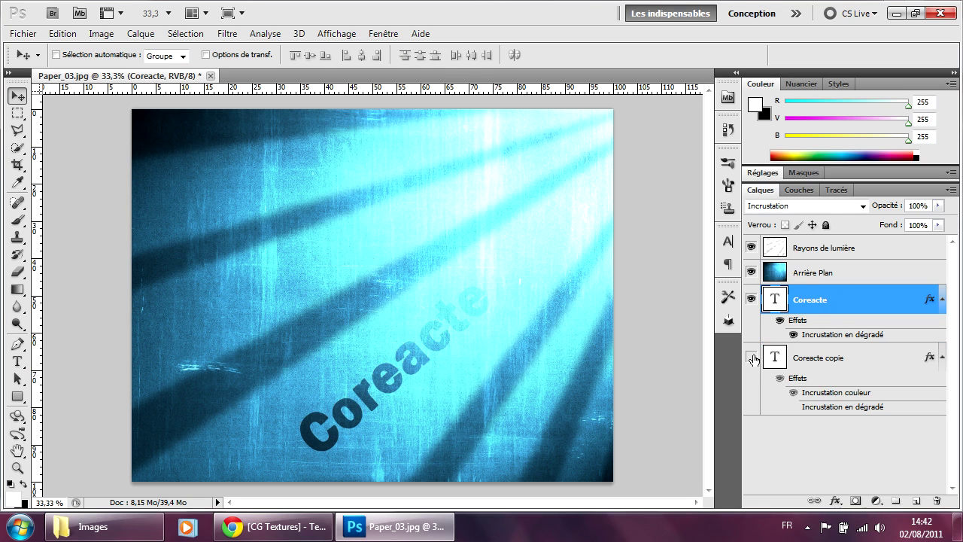
pyautogui.click(751, 358)
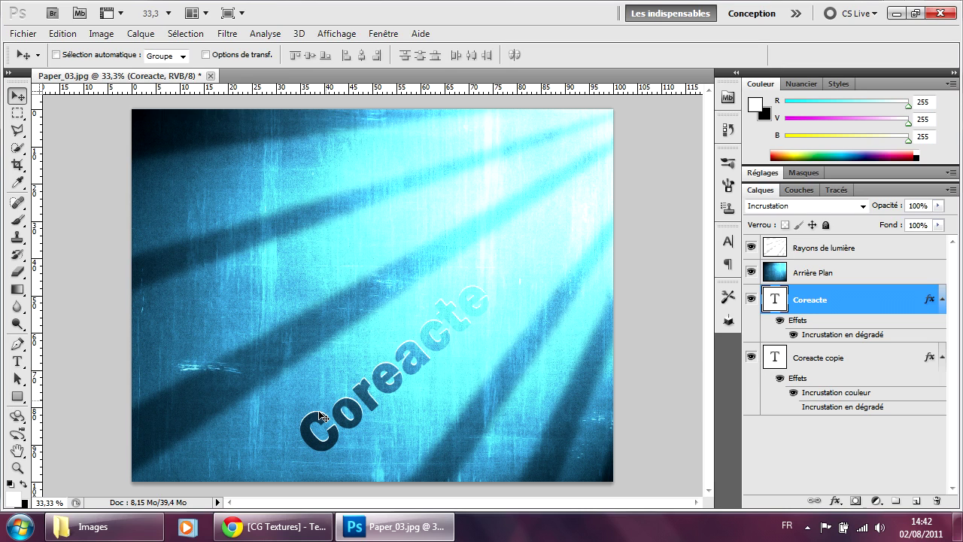
pyautogui.click(814, 360)
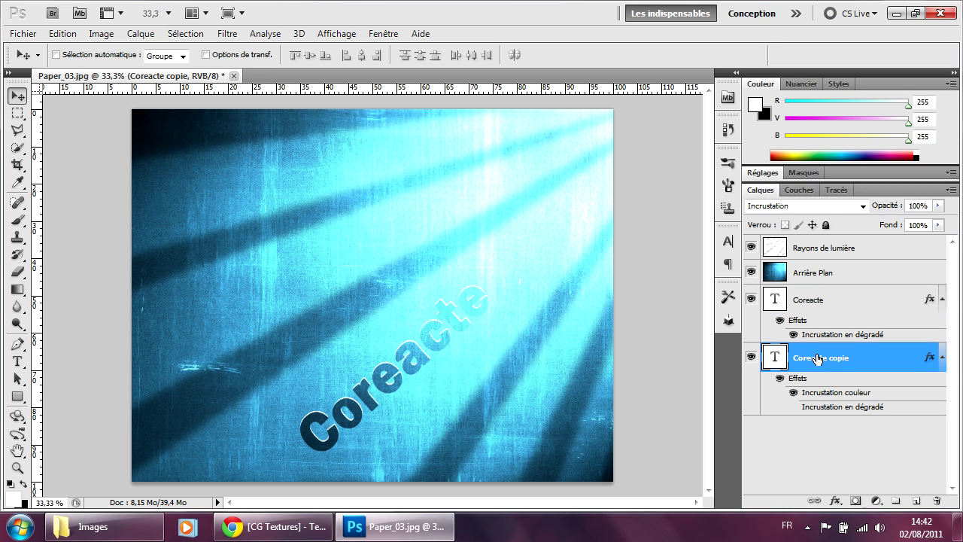
# Duplicate the Coreacte copie layer beneath itself, and rename the upper layer reflet and the lower one ombre.
pyautogui.hotkey('ctrl', 'j')
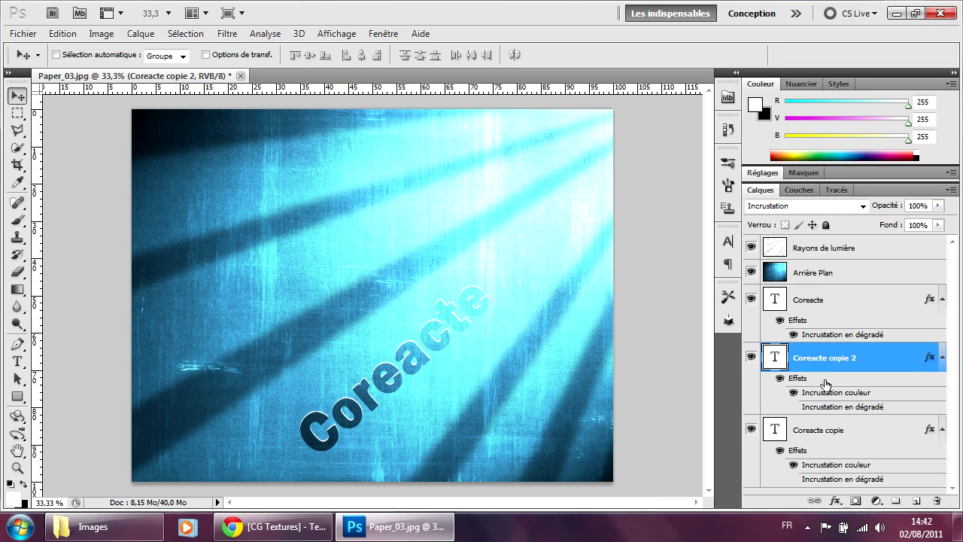
pyautogui.moveTo(858, 369); pyautogui.dragTo(858, 457)
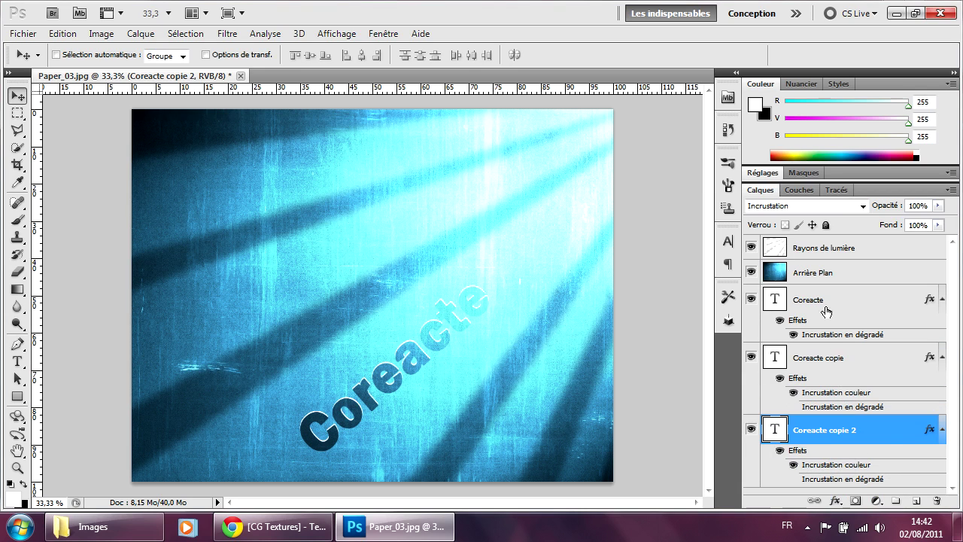
pyautogui.click(824, 361)
pyautogui.doubleClick(826, 360)
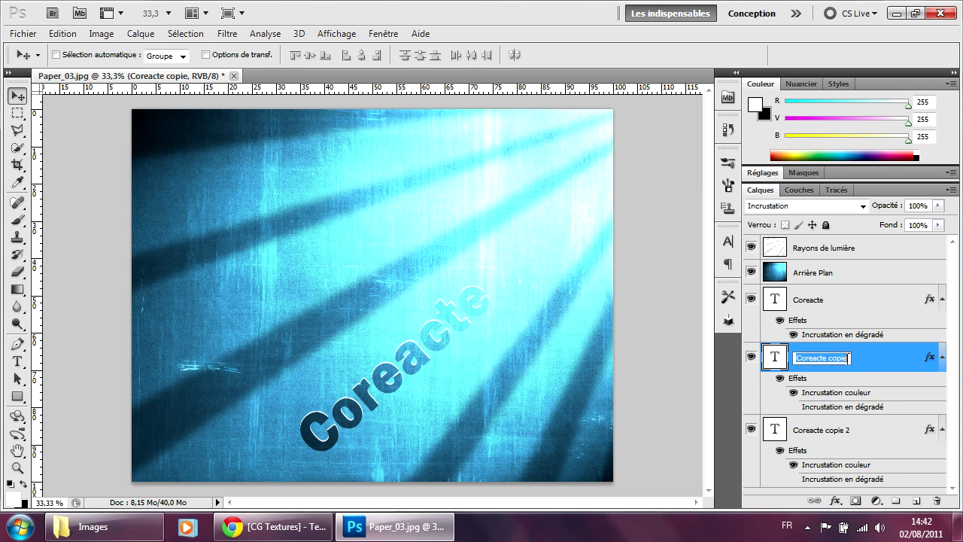
pyautogui.write('reflet')
pyautogui.press('Return')
pyautogui.click(825, 441)
pyautogui.doubleClick(832, 430)
pyautogui.write('ombre')
pyautogui.press('Return')
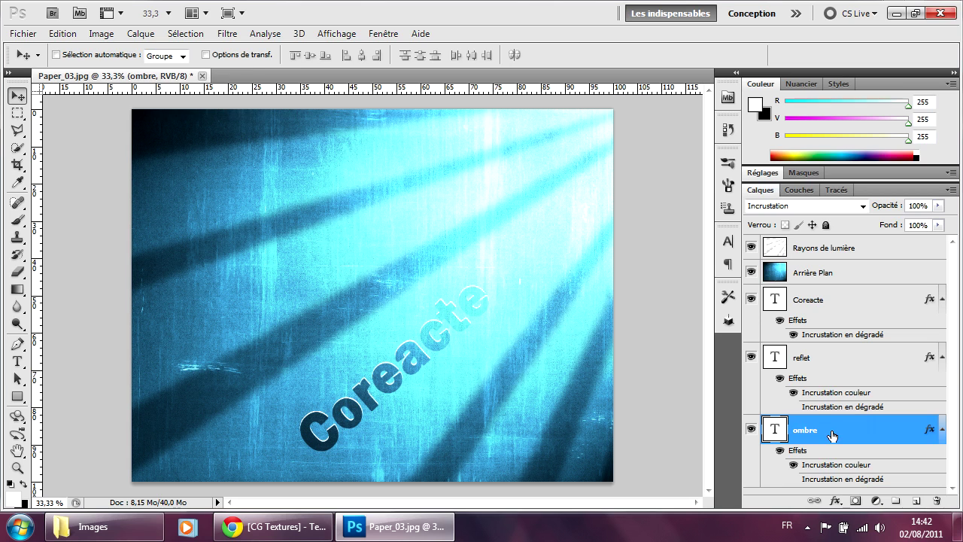
# Set the colour overlay of the ombre layer to black (000000) in its blending options.
pyautogui.rightClick(830, 431)
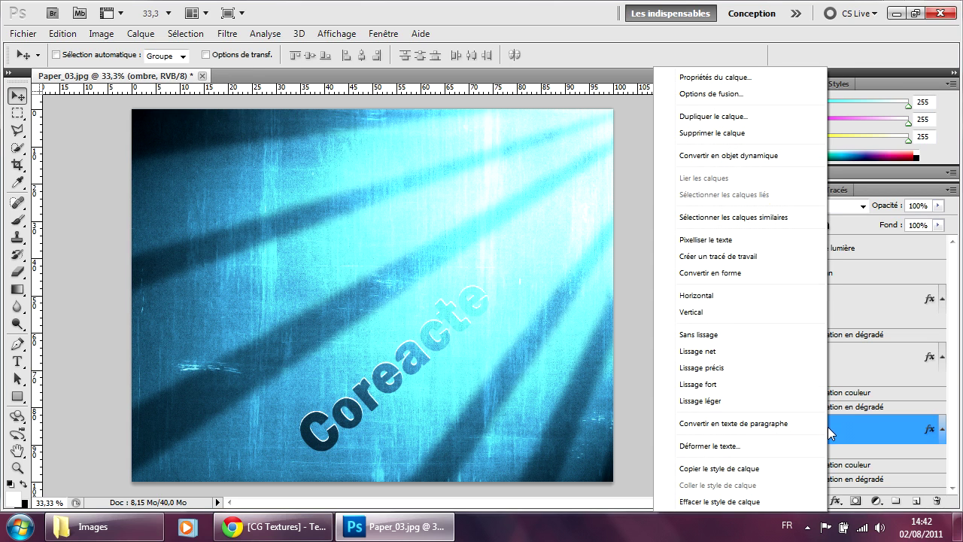
pyautogui.click(711, 94)
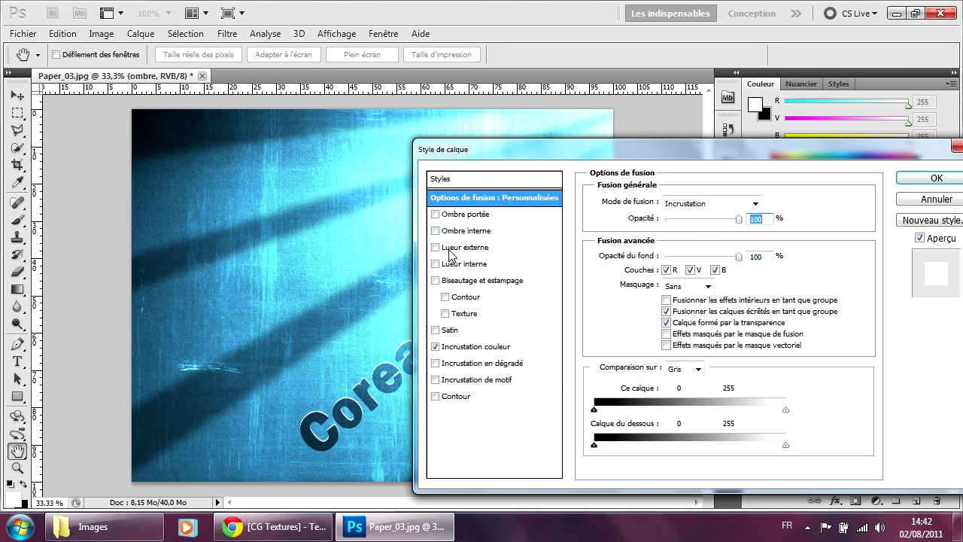
pyautogui.click(455, 349)
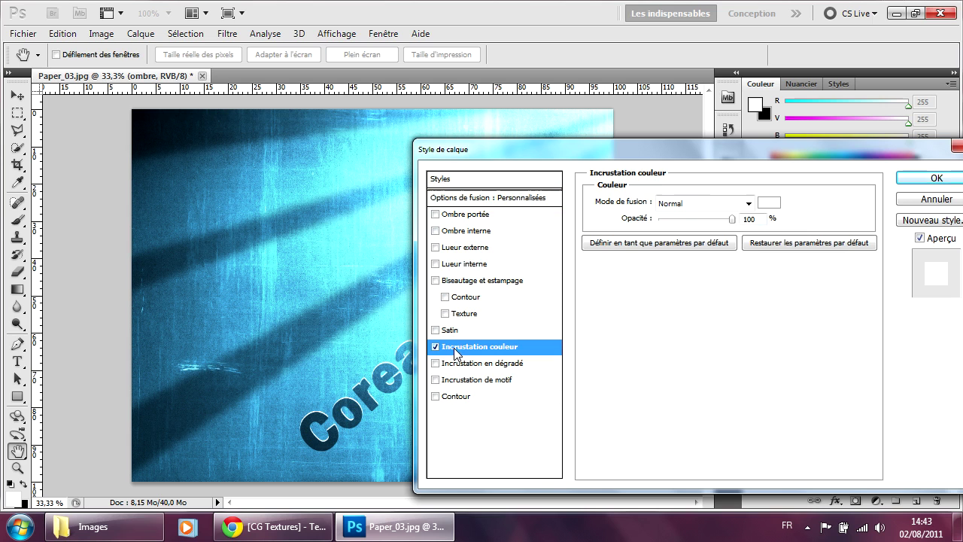
pyautogui.click(767, 203)
pyautogui.click(600, 358)
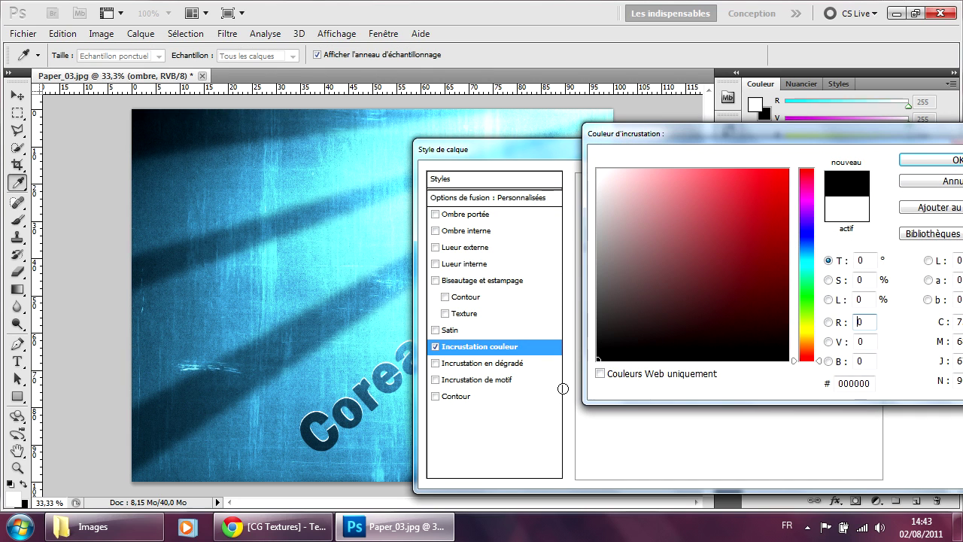
pyautogui.click(933, 159)
pyautogui.moveTo(589, 150); pyautogui.dragTo(741, 144)
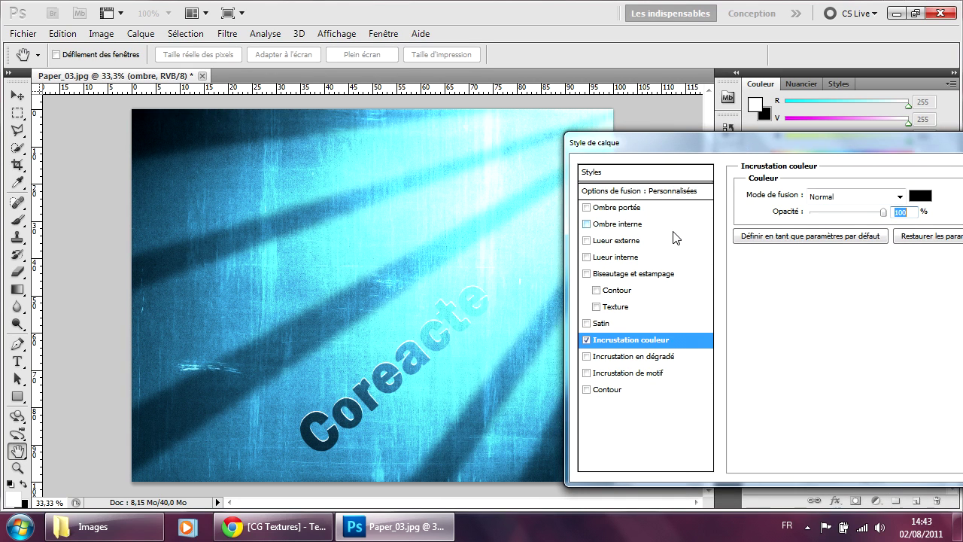
# Give the ombre layer a drop shadow with 100% opacity, 66° angle, 13 px distance, 3% spread and 6 px size.
pyautogui.click(586, 208)
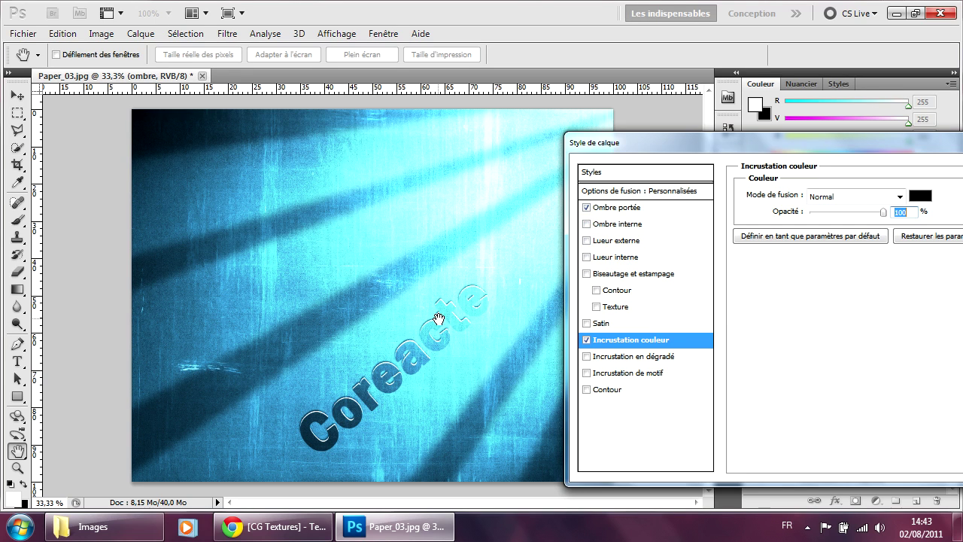
pyautogui.click(615, 211)
pyautogui.moveTo(823, 239); pyautogui.dragTo(886, 218)
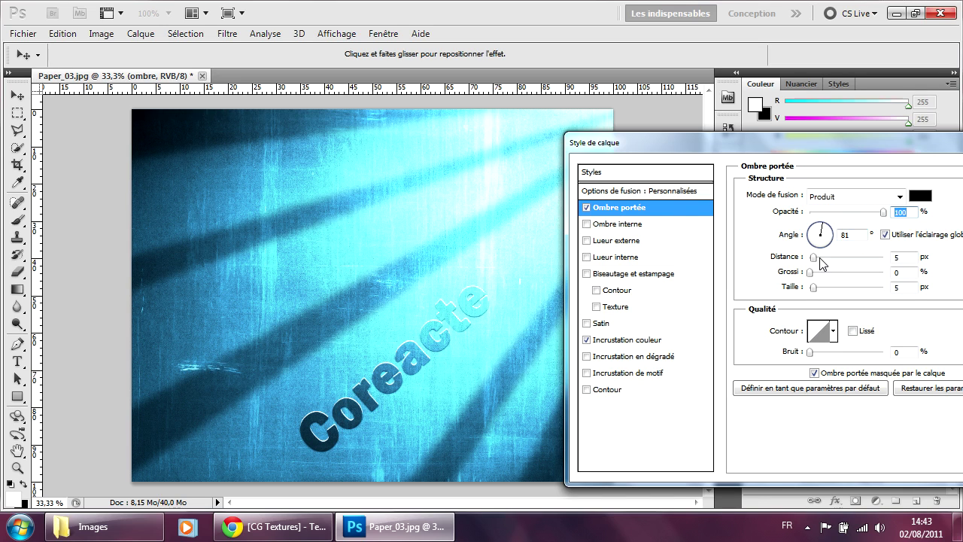
pyautogui.moveTo(810, 270); pyautogui.dragTo(818, 257)
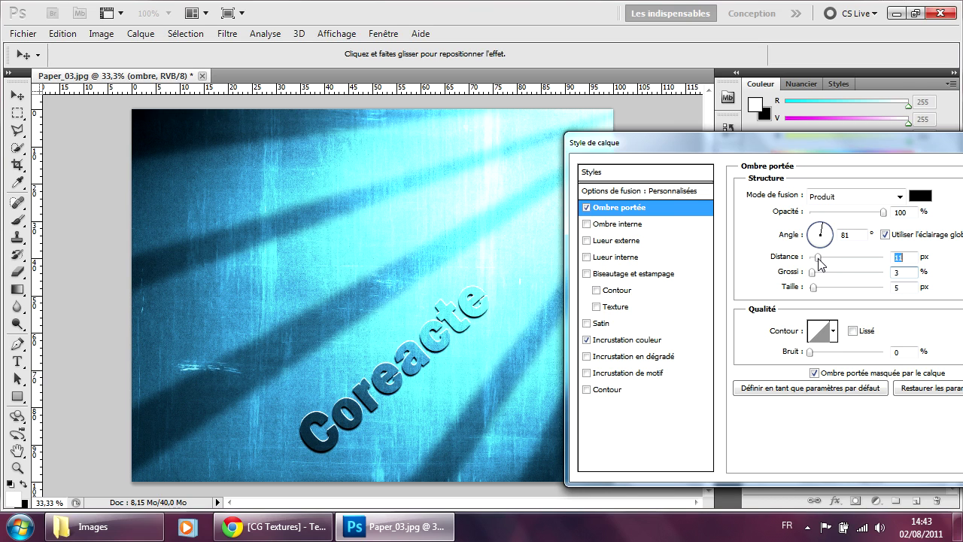
pyautogui.click(822, 232)
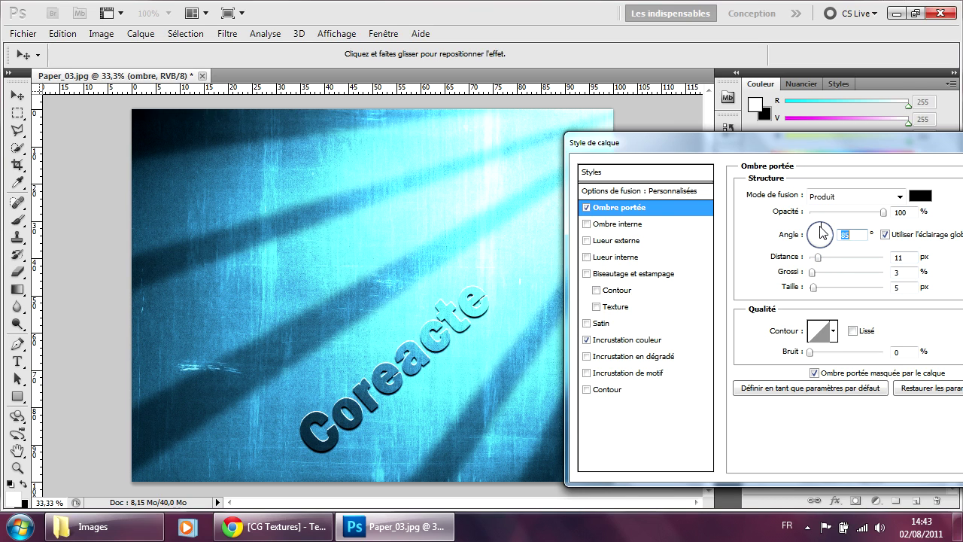
pyautogui.moveTo(823, 225); pyautogui.dragTo(825, 226)
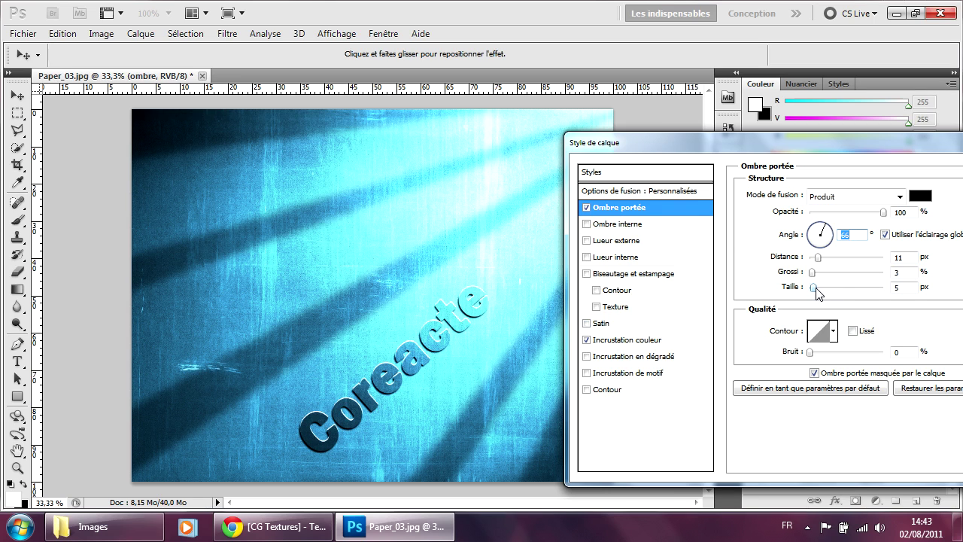
pyautogui.moveTo(818, 293); pyautogui.dragTo(819, 292)
pyautogui.moveTo(818, 258); pyautogui.dragTo(819, 258)
pyautogui.moveTo(845, 143); pyautogui.dragTo(755, 142)
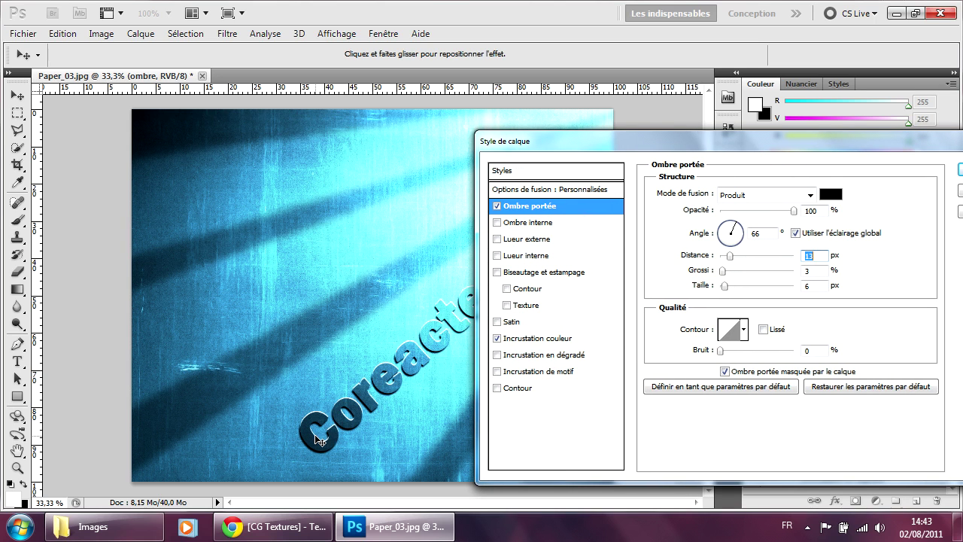
pyautogui.moveTo(695, 153); pyautogui.dragTo(563, 154)
pyautogui.click(857, 164)
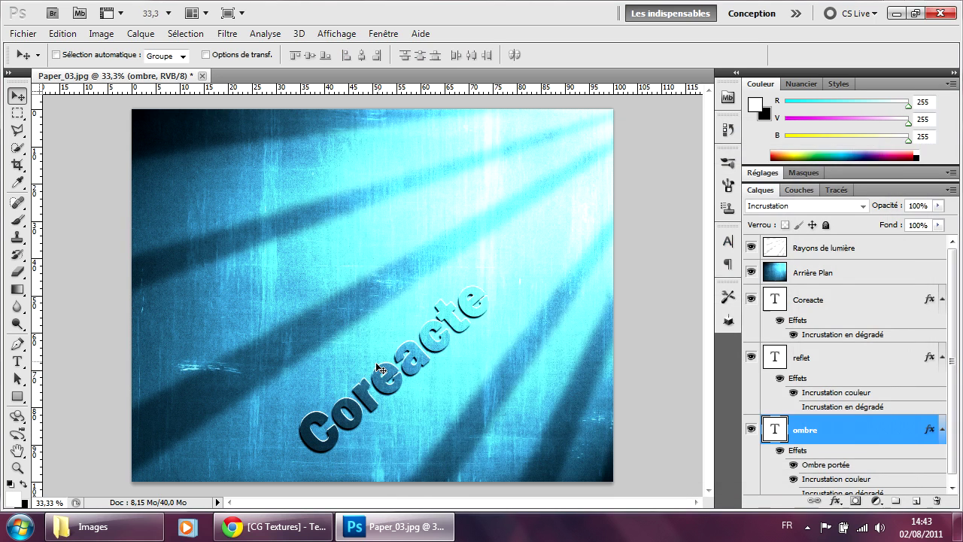
# Try shifting the ombre layer up and to the right of the title, and undo the move.
pyautogui.moveTo(384, 384); pyautogui.dragTo(407, 362)
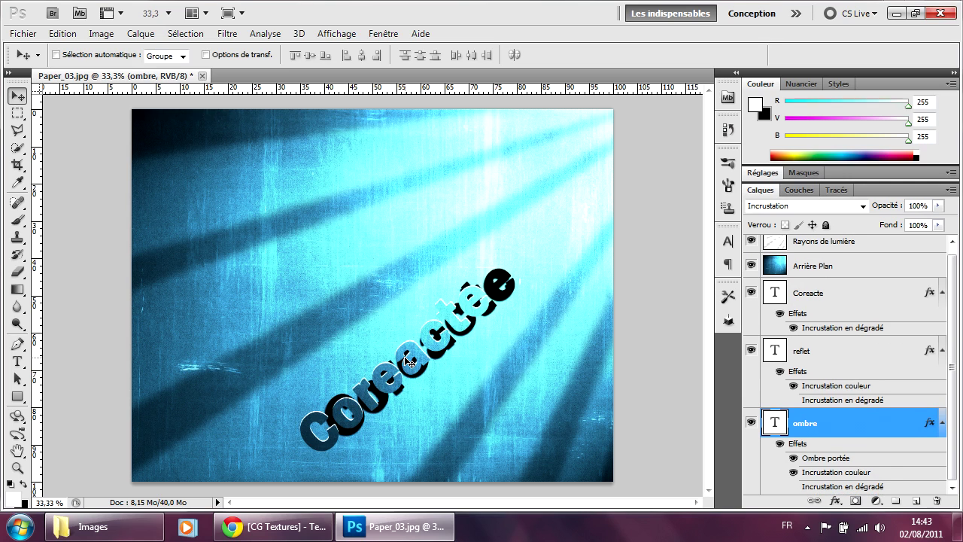
pyautogui.hotkey('ctrl', 'z')
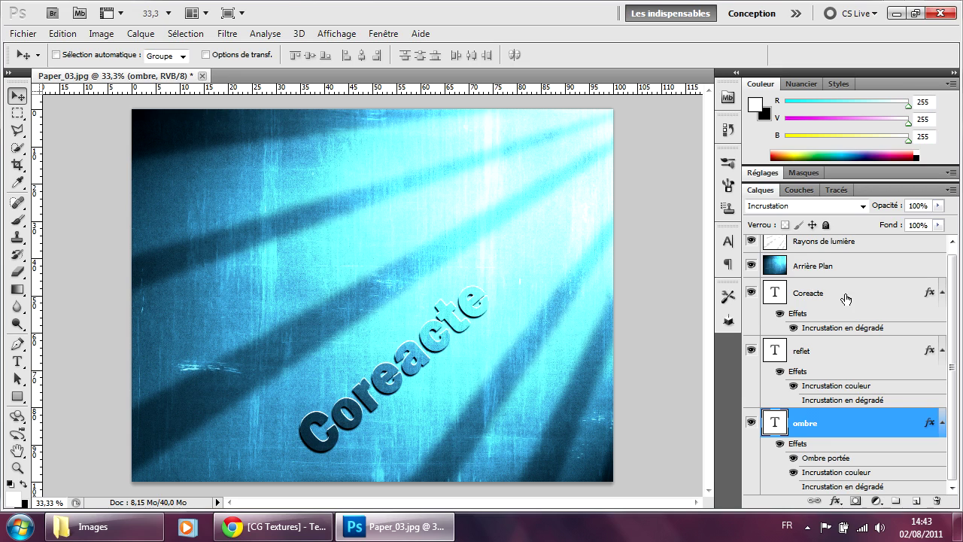
# Merge the Coreacte, reflet and ombre text layers into a single layer.
pyautogui.keyDown('ctrl'); pyautogui.click(806, 355); pyautogui.keyUp('ctrl')
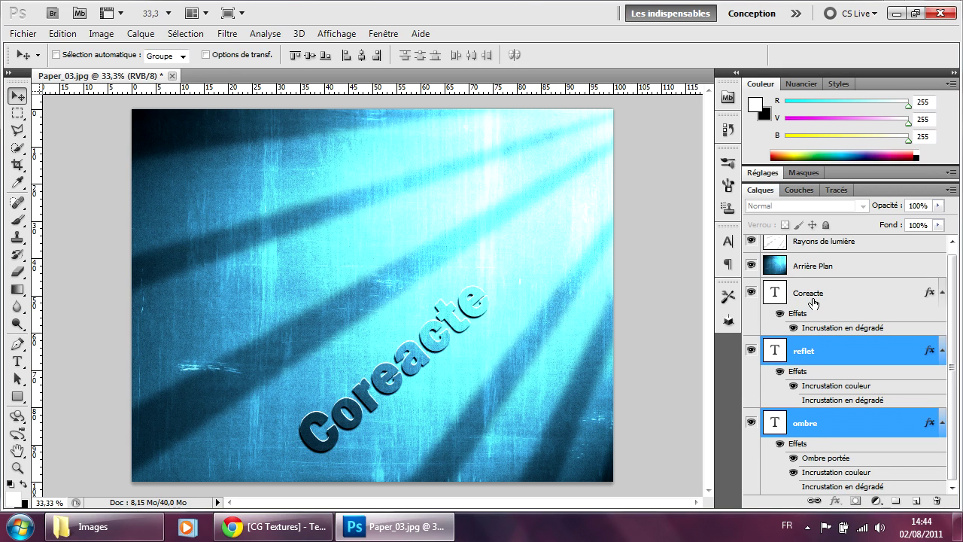
pyautogui.keyDown('ctrl'); pyautogui.click(813, 297); pyautogui.keyUp('ctrl')
pyautogui.click(140, 33)
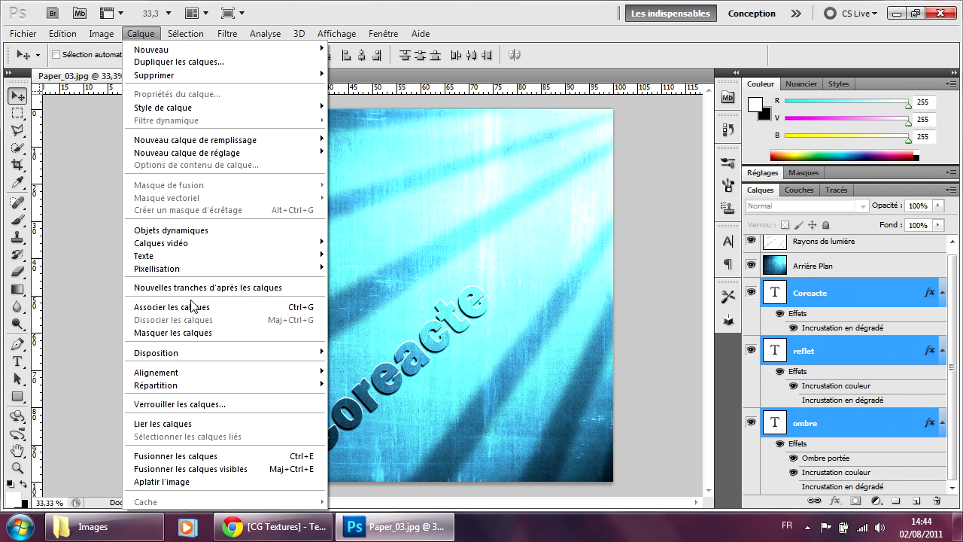
pyautogui.click(187, 457)
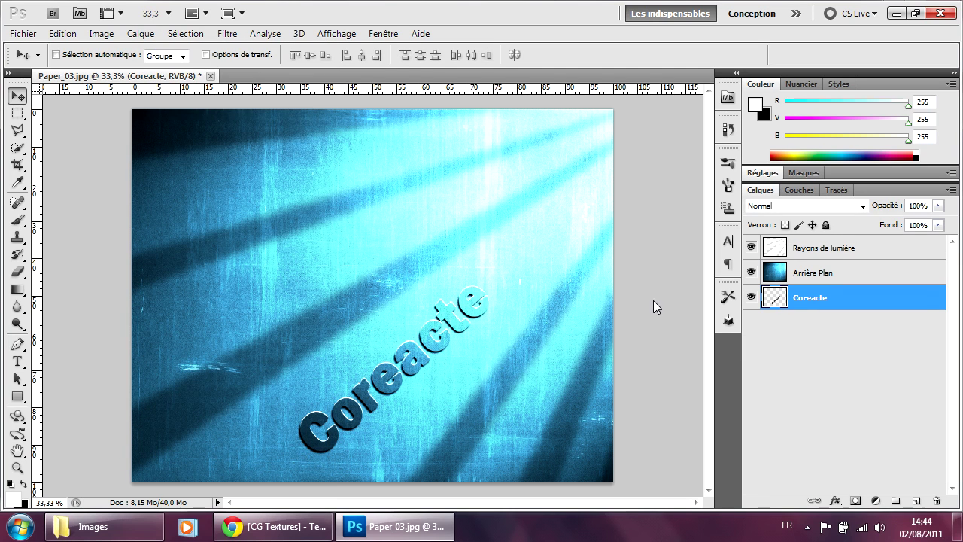
# Try moving the merged title around the image and rotating it to a steep, upside-down angle, and undo these changes.
pyautogui.moveTo(409, 374); pyautogui.dragTo(222, 388)
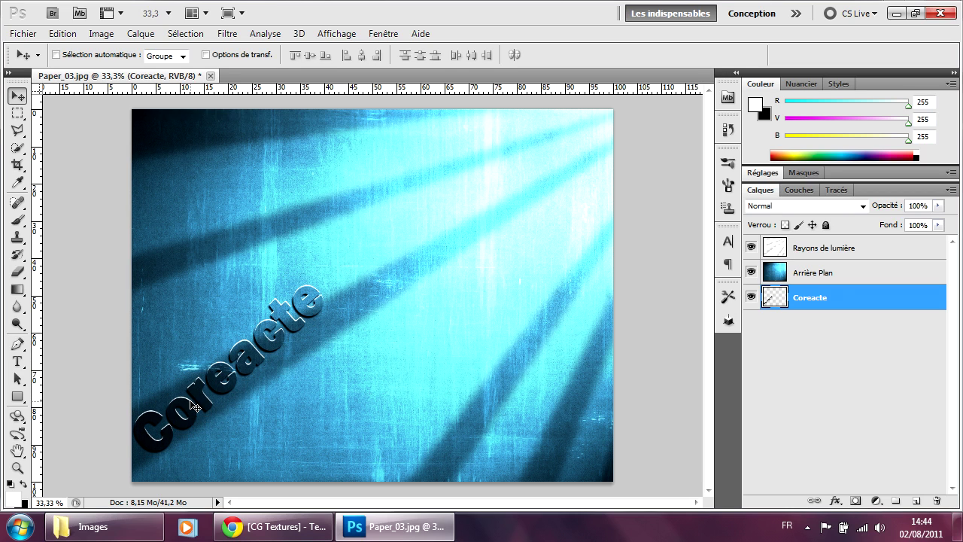
pyautogui.moveTo(243, 368); pyautogui.dragTo(382, 384)
pyautogui.hotkey('ctrl', 't')
pyautogui.moveTo(462, 277); pyautogui.dragTo(342, 503)
pyautogui.press('Return')
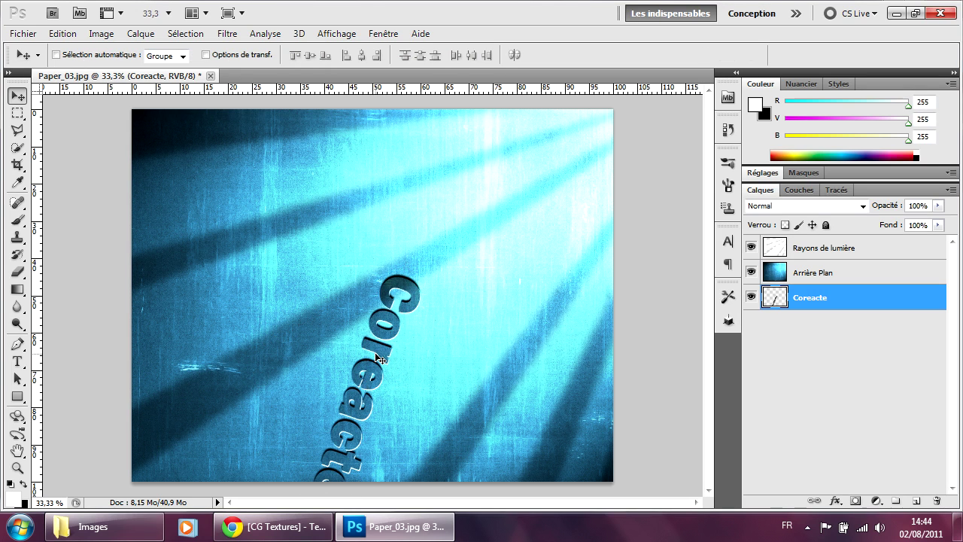
pyautogui.moveTo(381, 359); pyautogui.dragTo(397, 304)
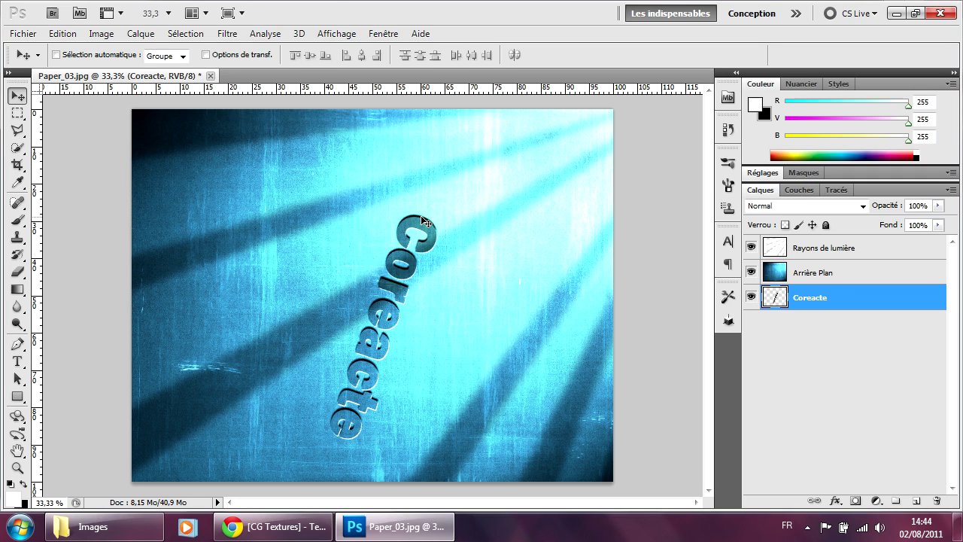
pyautogui.hotkey('ctrl', 'z')
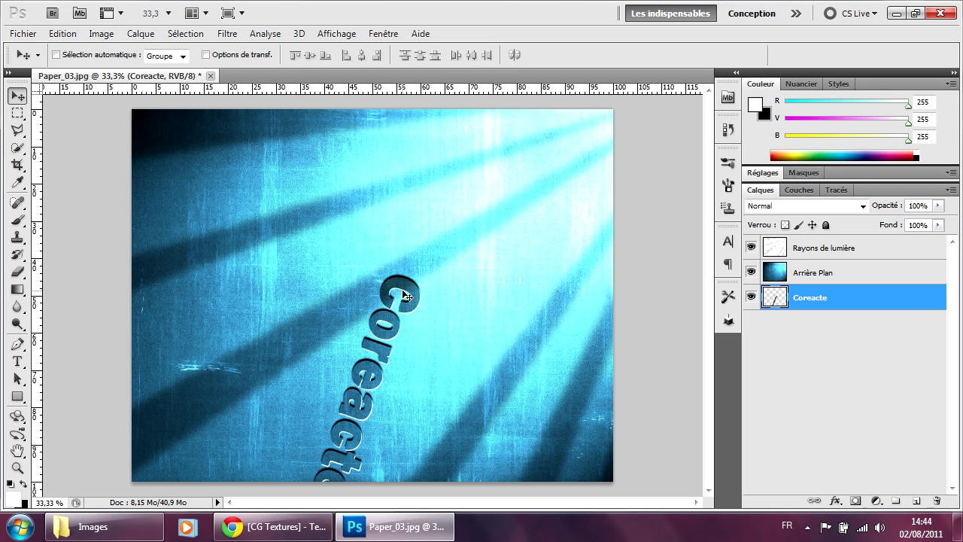
pyautogui.hotkey('ctrl', 'shift', 'z')
pyautogui.hotkey('ctrl', 'shift', 'z')
pyautogui.hotkey('ctrl', 'shift', 'z')
pyautogui.hotkey('ctrl', 'shift', 'z')
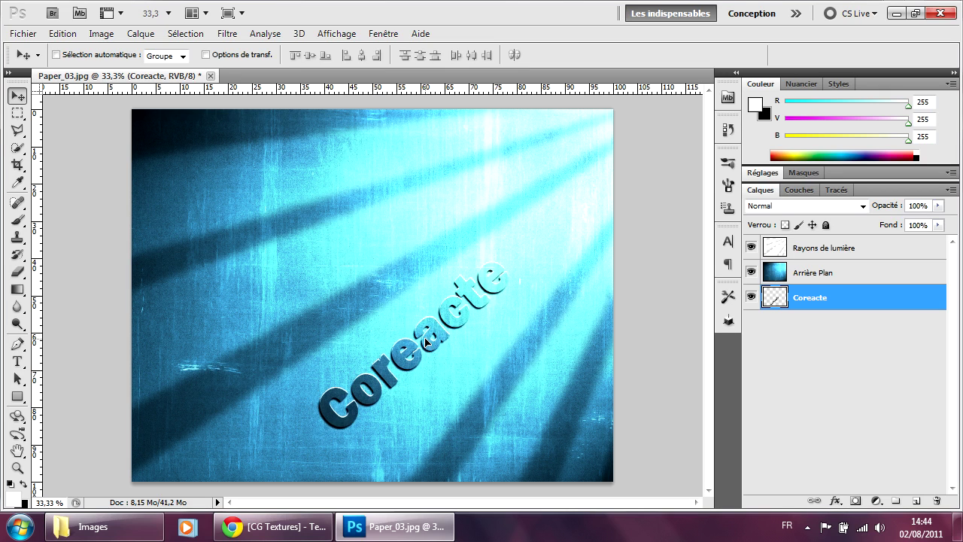
# Move the merged title up and to the right along the light ray, into the brighter area.
pyautogui.moveTo(434, 342); pyautogui.dragTo(503, 280)
pyautogui.moveTo(560, 223)
pyautogui.mouseDown()
pyautogui.moveTo(632, 167)
pyautogui.moveTo(549, 239)
pyautogui.mouseUp()
# Create a new empty layer above the Rayons de lumière layer.
pyautogui.click(812, 255)
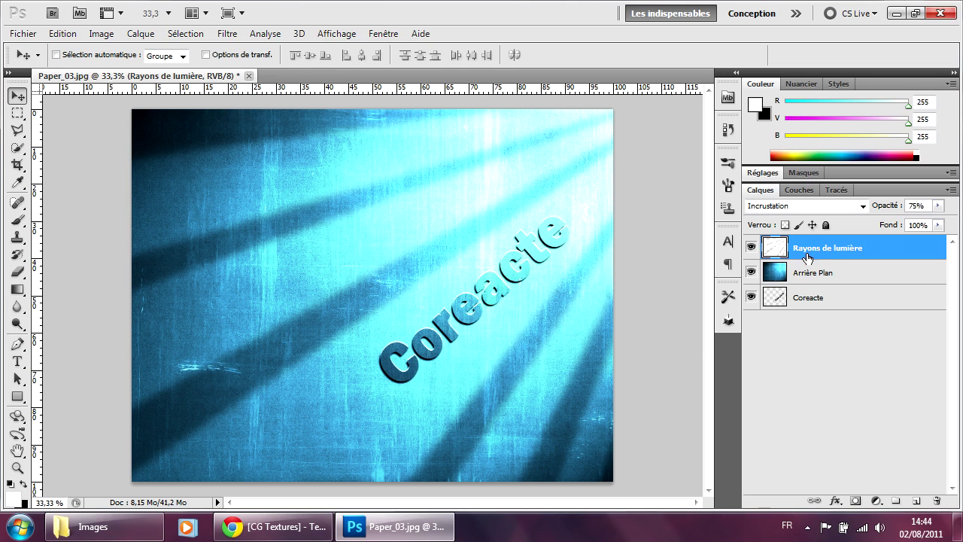
pyautogui.hotkey('ctrl', 'shift', 'n')
pyautogui.click(828, 189)
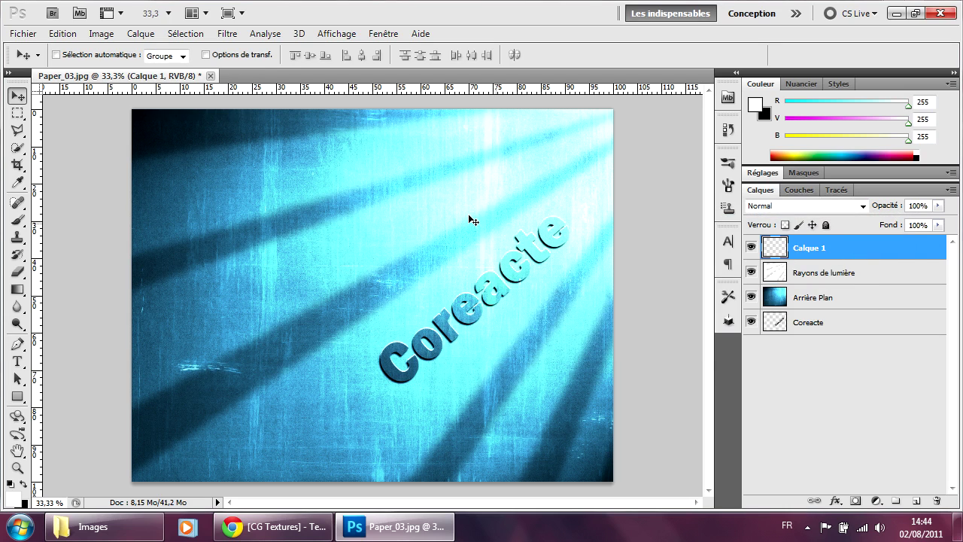
# Paint soft white light along the title on the new layer with the Brush at 3% flow, redoing the first stroke more lightly.
pyautogui.click(17, 220)
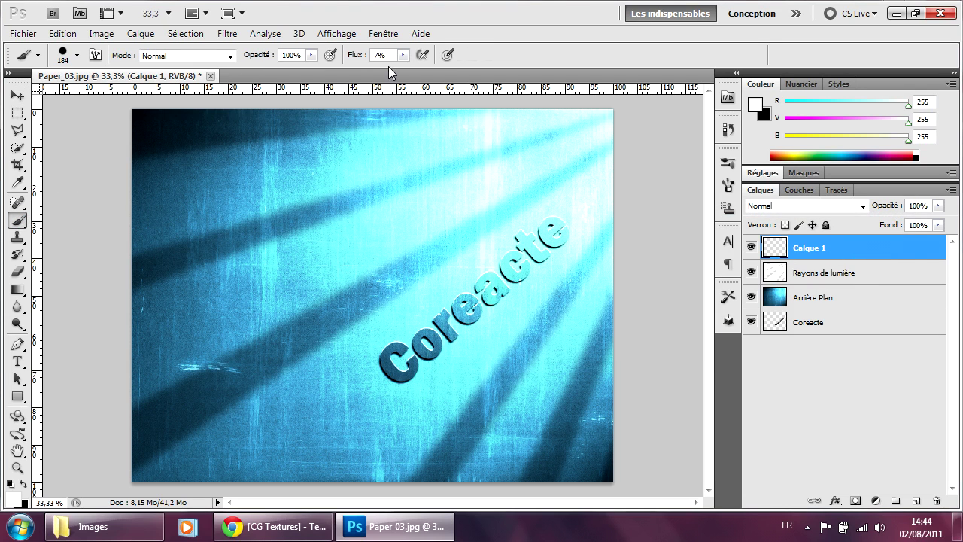
pyautogui.moveTo(351, 59)
pyautogui.mouseDown()
pyautogui.moveTo(422, 57)
pyautogui.moveTo(351, 60)
pyautogui.mouseUp()
pyautogui.moveTo(557, 223)
pyautogui.mouseDown()
pyautogui.moveTo(567, 206)
pyautogui.moveTo(534, 236)
pyautogui.moveTo(520, 230)
pyautogui.moveTo(548, 241)
pyautogui.moveTo(572, 228)
pyautogui.moveTo(486, 306)
pyautogui.moveTo(501, 290)
pyautogui.moveTo(429, 339)
pyautogui.moveTo(539, 284)
pyautogui.mouseUp()
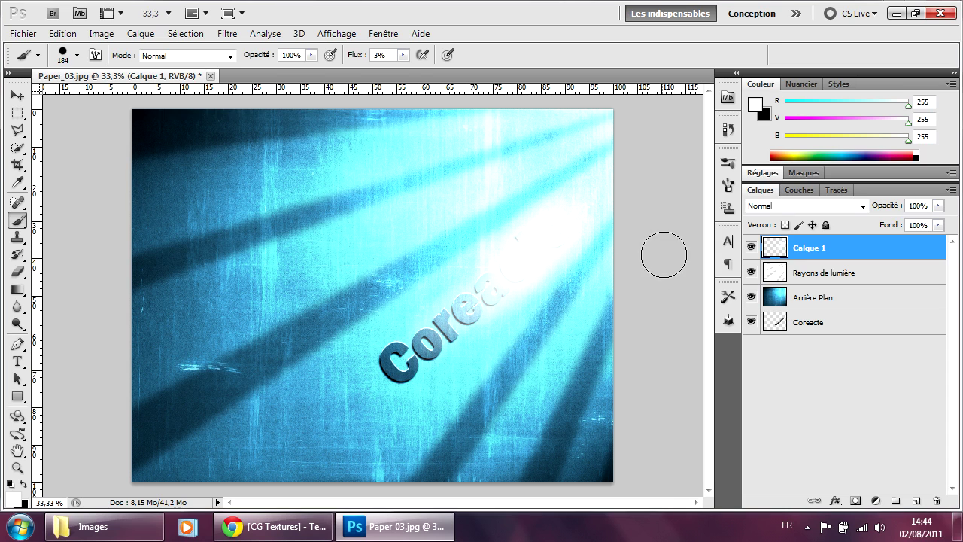
pyautogui.hotkey('ctrl', 'z')
pyautogui.moveTo(573, 210)
pyautogui.mouseDown()
pyautogui.moveTo(519, 250)
pyautogui.moveTo(555, 231)
pyautogui.moveTo(549, 238)
pyautogui.moveTo(474, 294)
pyautogui.moveTo(530, 222)
pyautogui.moveTo(494, 233)
pyautogui.moveTo(482, 271)
pyautogui.moveTo(527, 290)
pyautogui.moveTo(569, 270)
pyautogui.moveTo(534, 257)
pyautogui.moveTo(519, 294)
pyautogui.mouseUp()
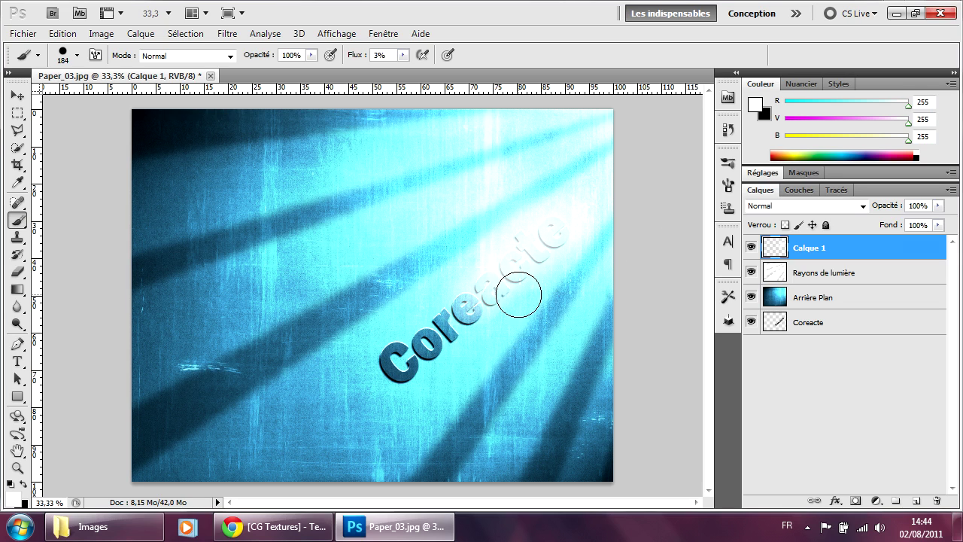
pyautogui.moveTo(413, 343); pyautogui.dragTo(511, 286)
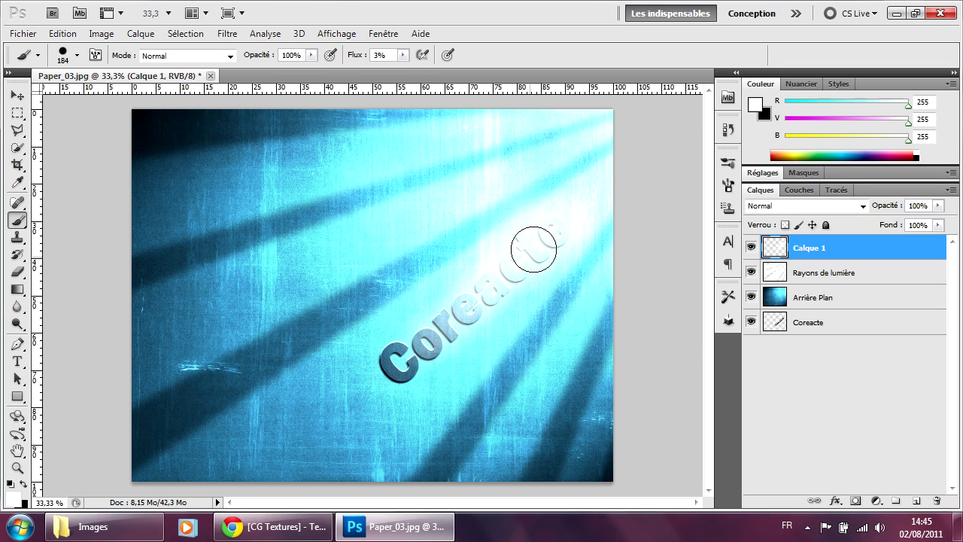
# Move the Coreacte layer down and to the left, away from the painted light, leaving the light in place.
pyautogui.click(17, 95)
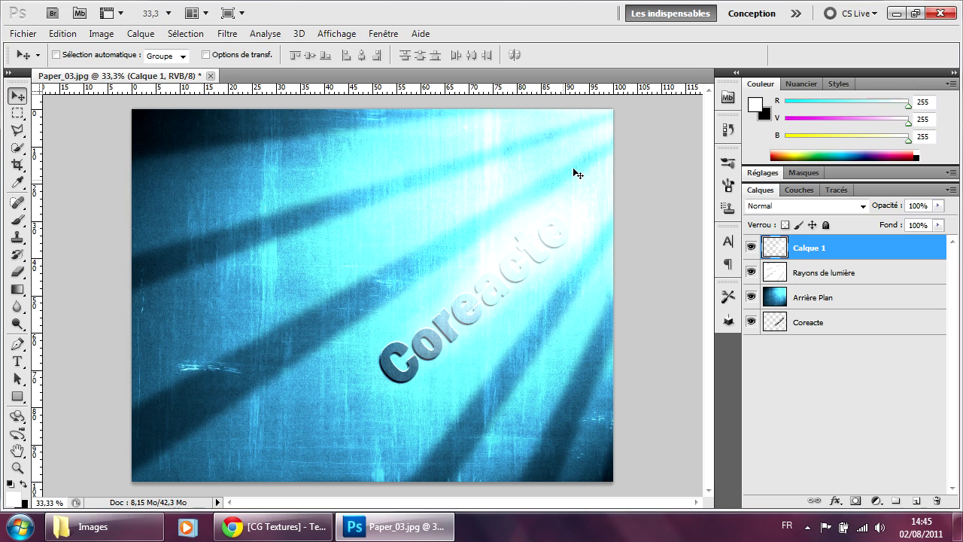
pyautogui.moveTo(531, 270); pyautogui.dragTo(437, 346)
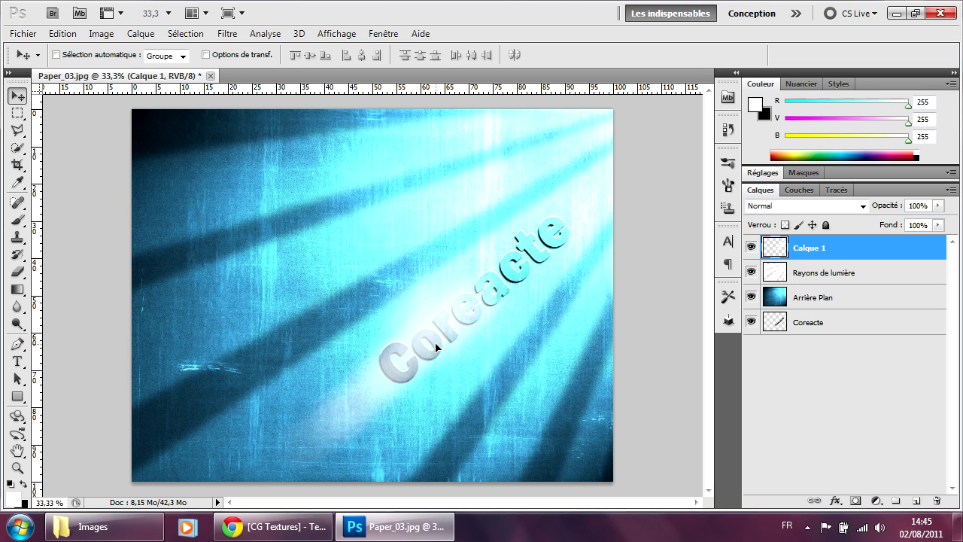
pyautogui.hotkey('ctrl', 'z')
pyautogui.click(808, 323)
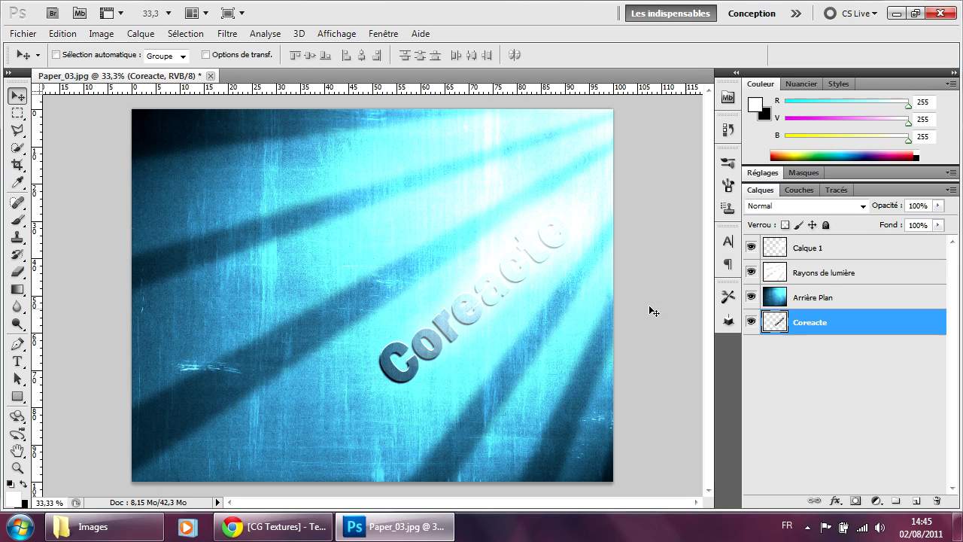
pyautogui.moveTo(506, 296); pyautogui.dragTo(398, 335)
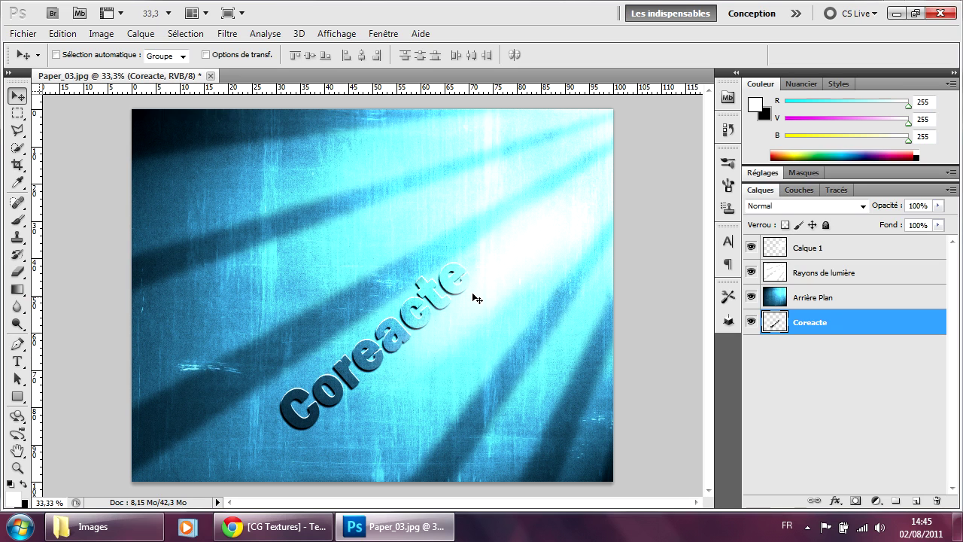